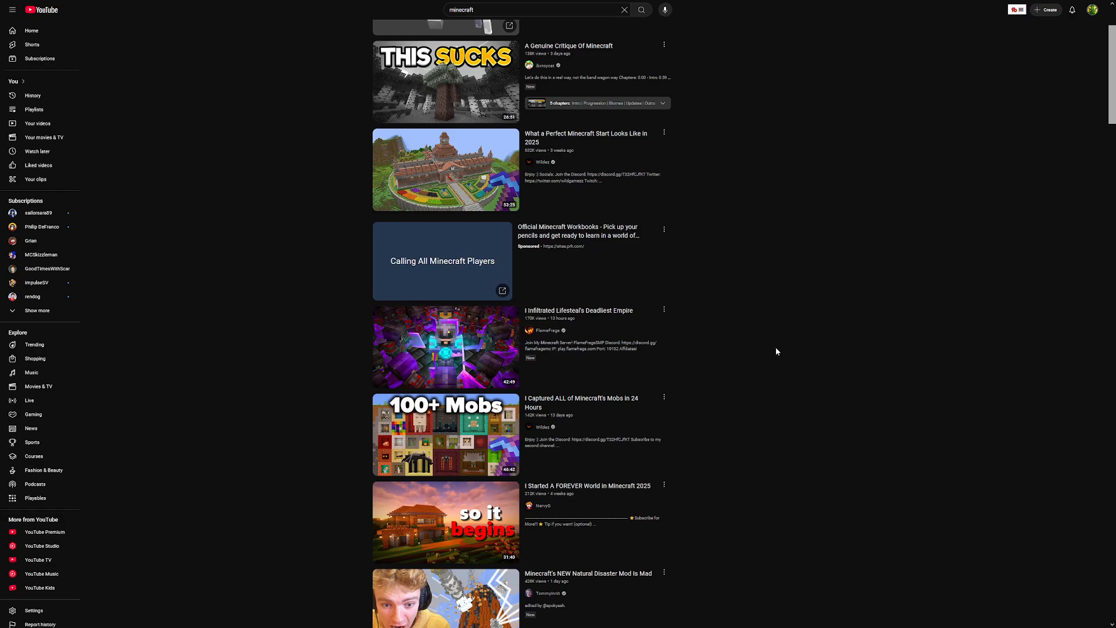
Step: Look through the YouTube search results for minecraft and compare the video thumbnails
scroll(776, 349, "down", 3)
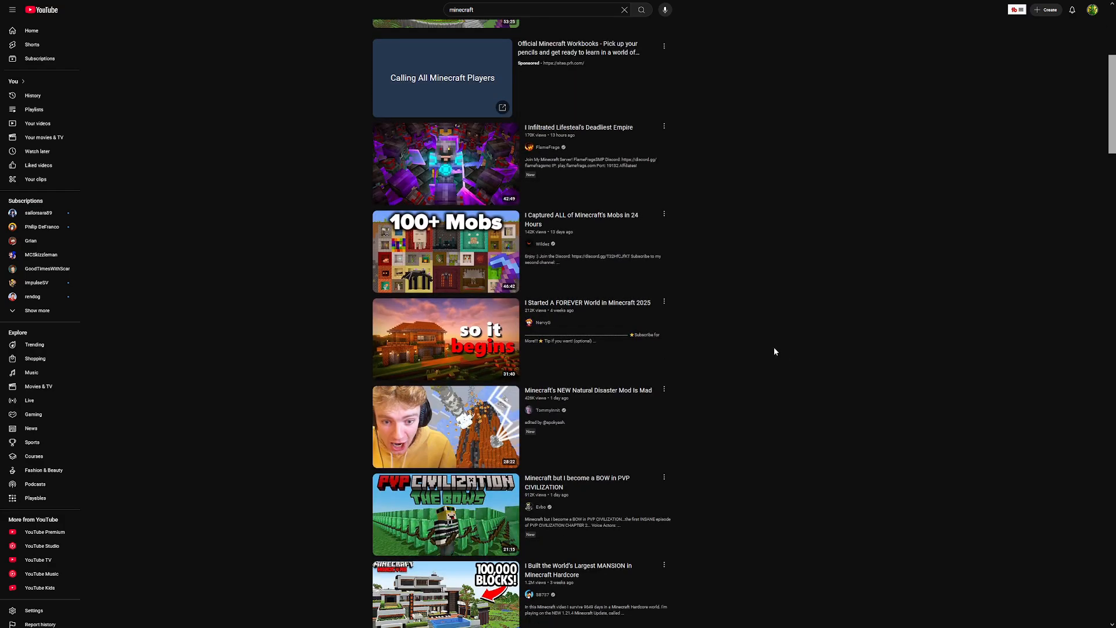
scroll(775, 352, "down", 3)
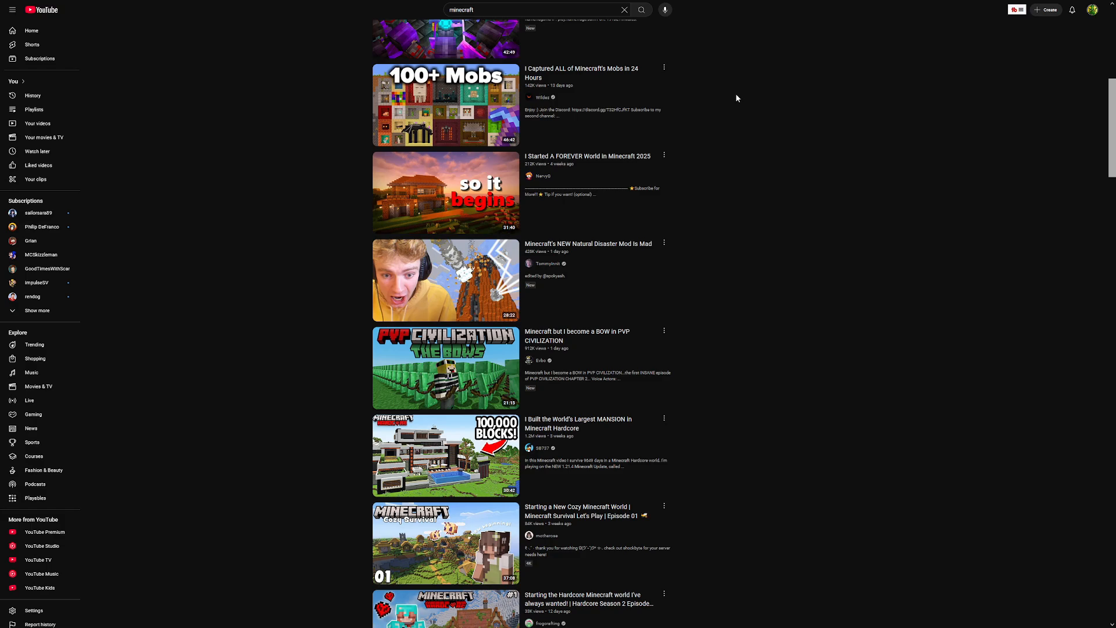
scroll(721, 386, "down", 2)
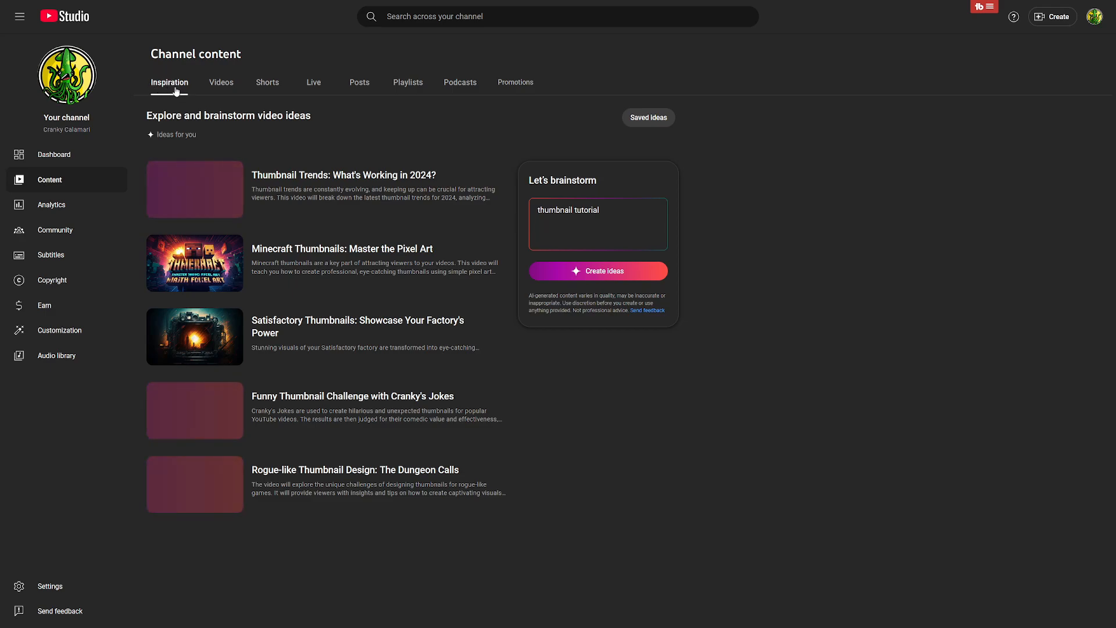
mouse_move(541, 214)
left_mouse_down()
mouse_move(633, 214)
mouse_move(527, 221)
left_mouse_up()
left_click(626, 221)
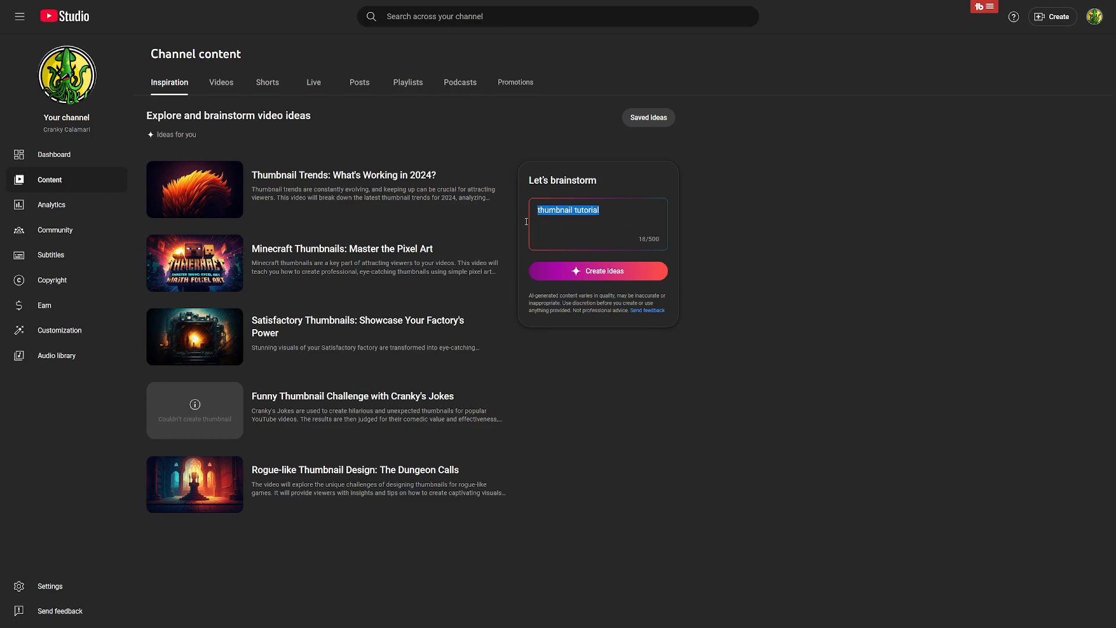
left_click(641, 218)
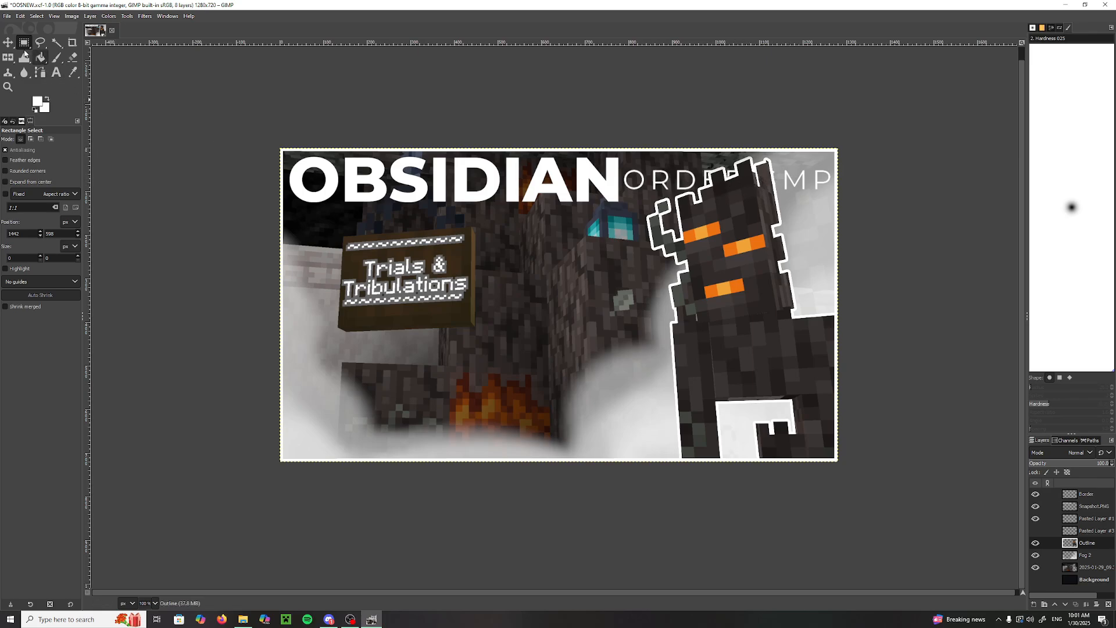
key("m")
left_click_drag(750, 315, 708, 333)
key("ctrl+z")
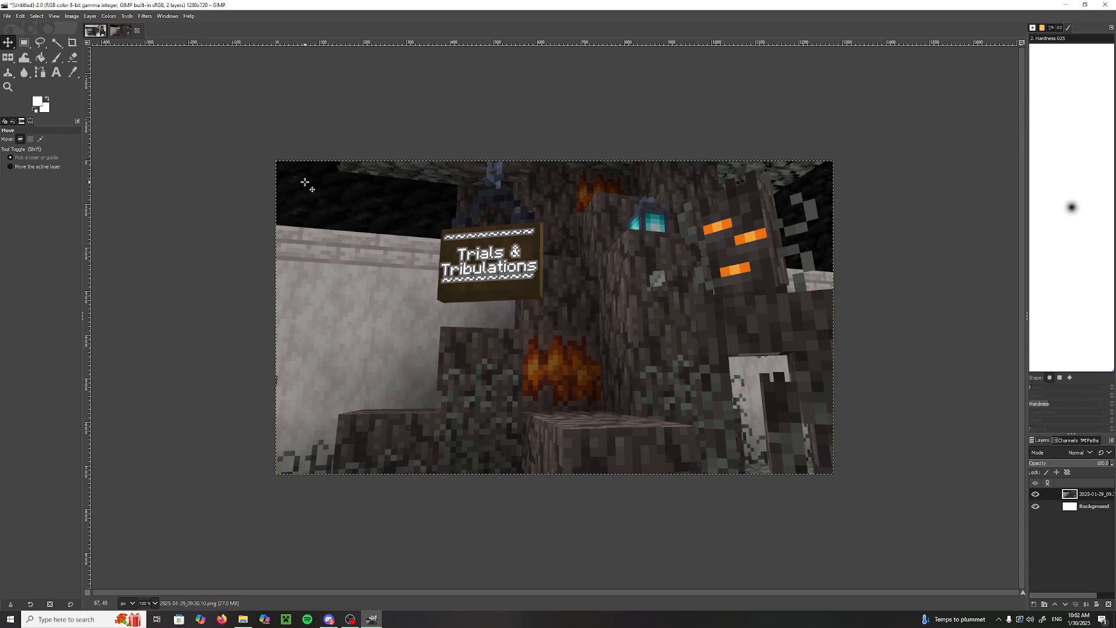
Step: Scale the Minecraft screenshot layer up to 1630 × 917 px
right_click(1092, 496)
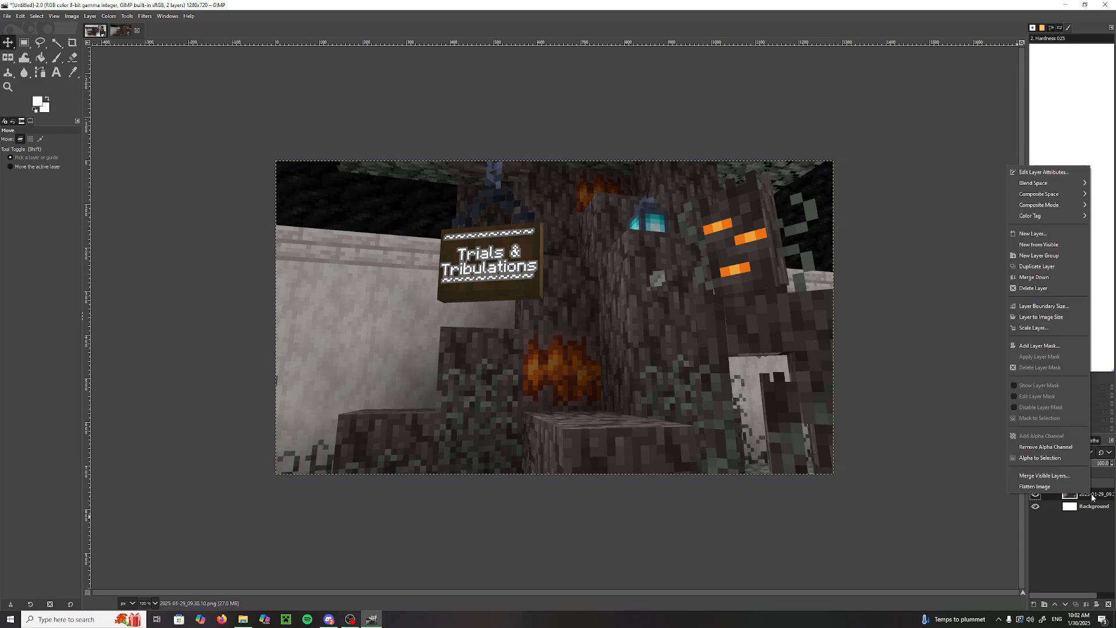
left_click(1057, 327)
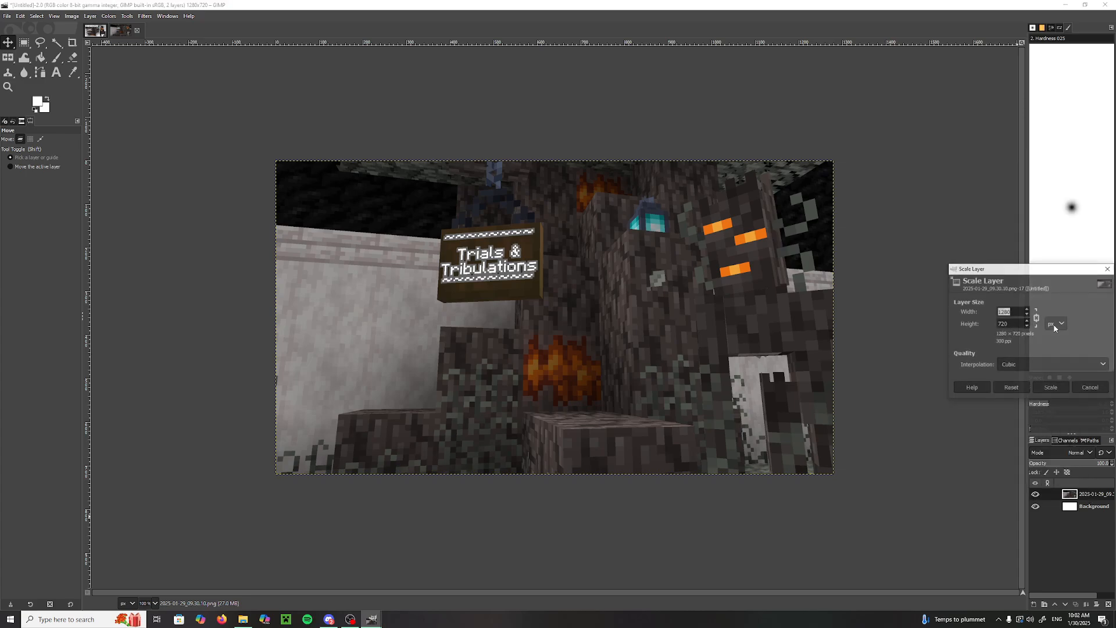
left_click(1026, 310)
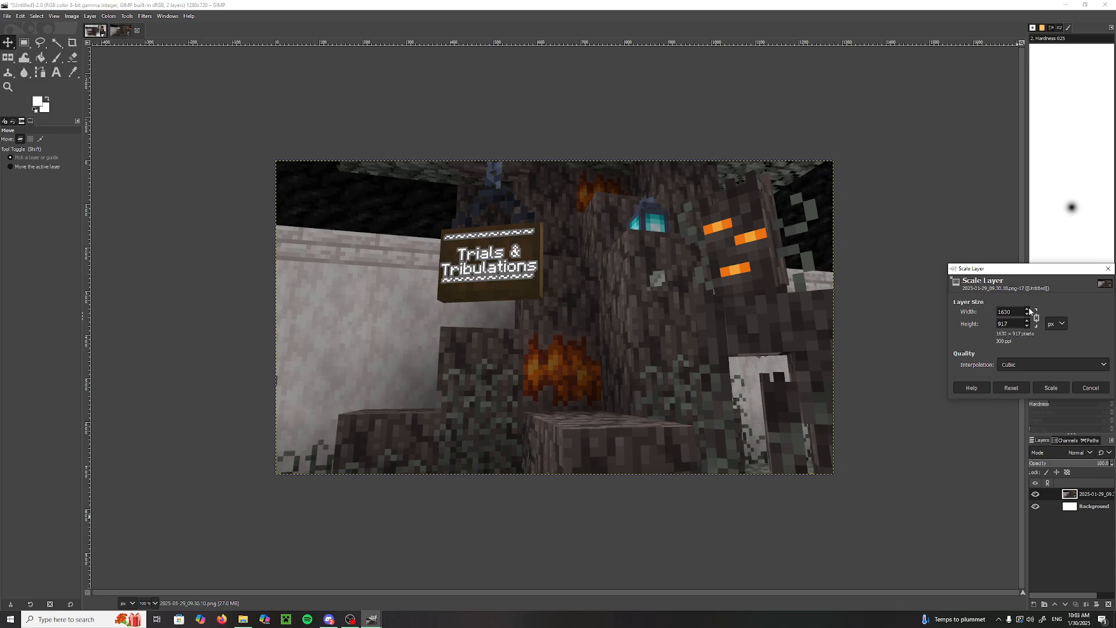
left_click(1051, 388)
Step: Position the enlarged screenshot layer so its upper and right edges line up with the canvas edges
left_click_drag(711, 303, 651, 329)
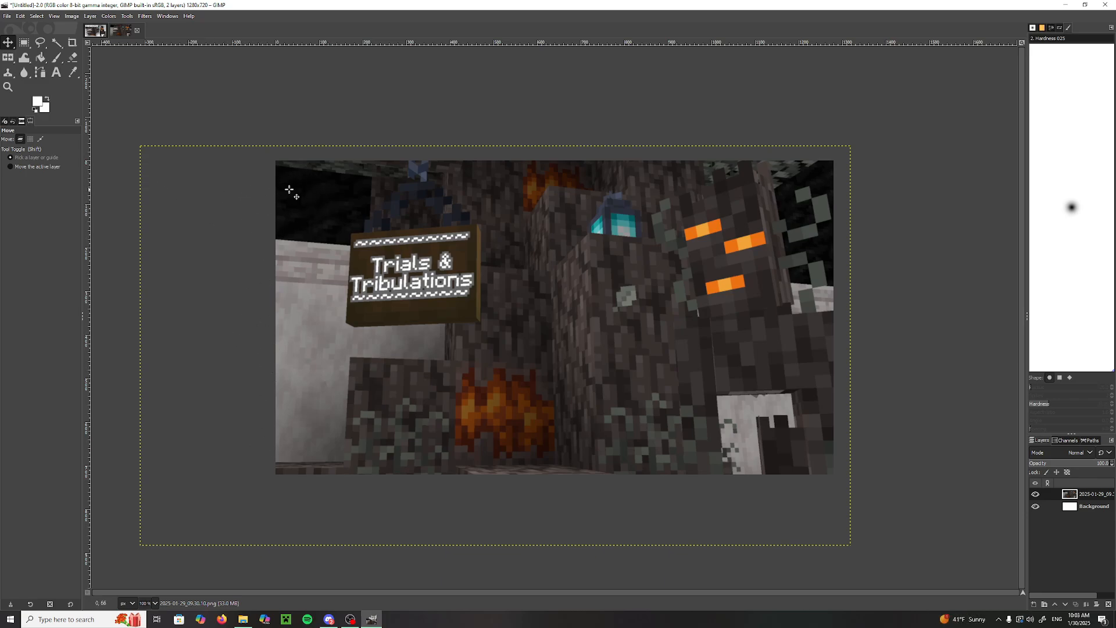
mouse_move(646, 250)
left_mouse_down()
mouse_move(634, 252)
mouse_move(665, 255)
left_mouse_up()
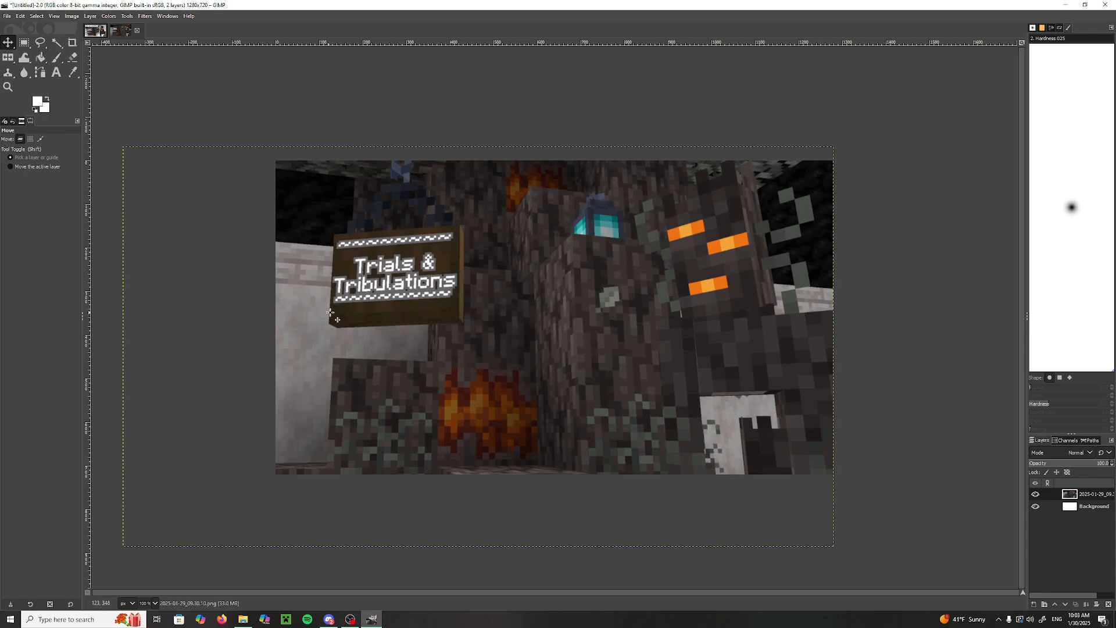
left_click_drag(532, 249, 532, 260)
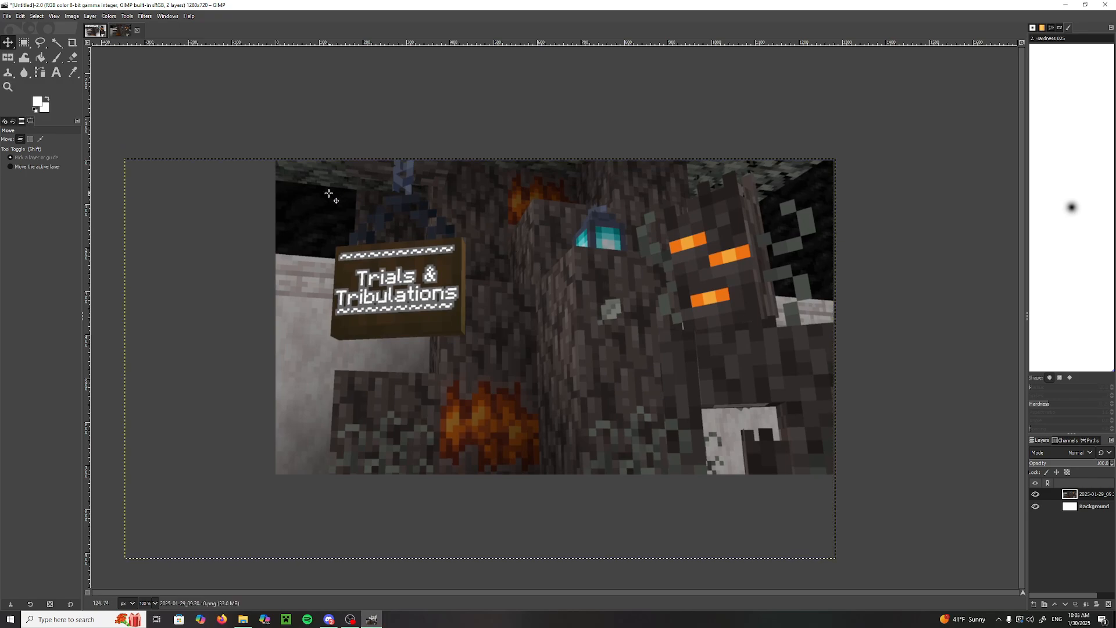
left_click_drag(583, 199, 585, 199)
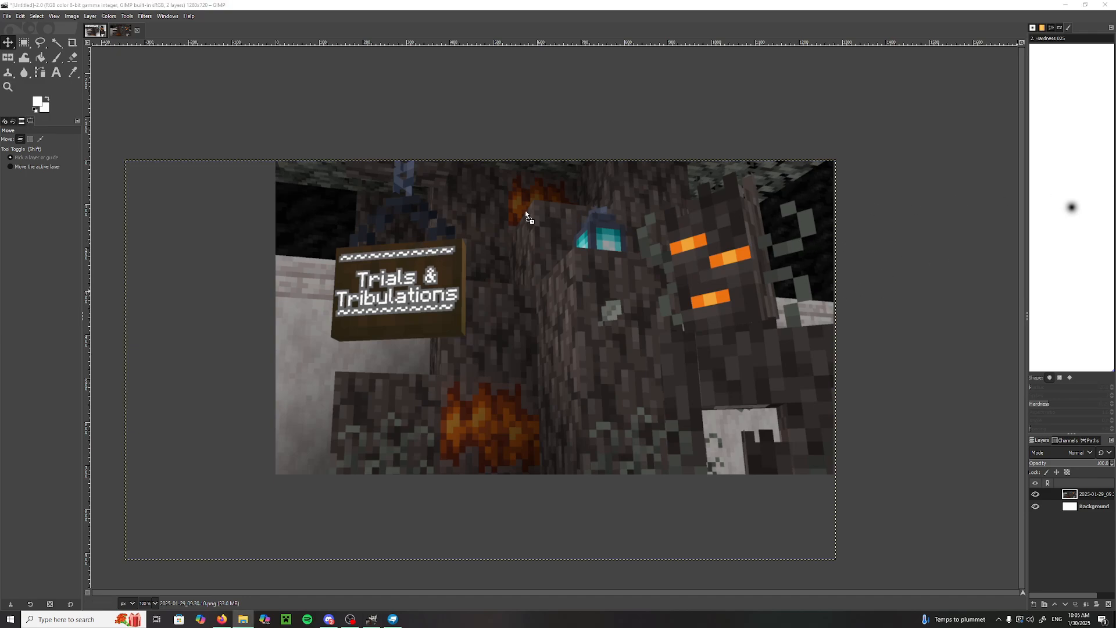
Step: Add the OBSIDIAN ORDER SMP title image Snapshot.PNG as a layer and scale it to 1822 × 1025 px
left_click_drag(472, 213, 472, 213)
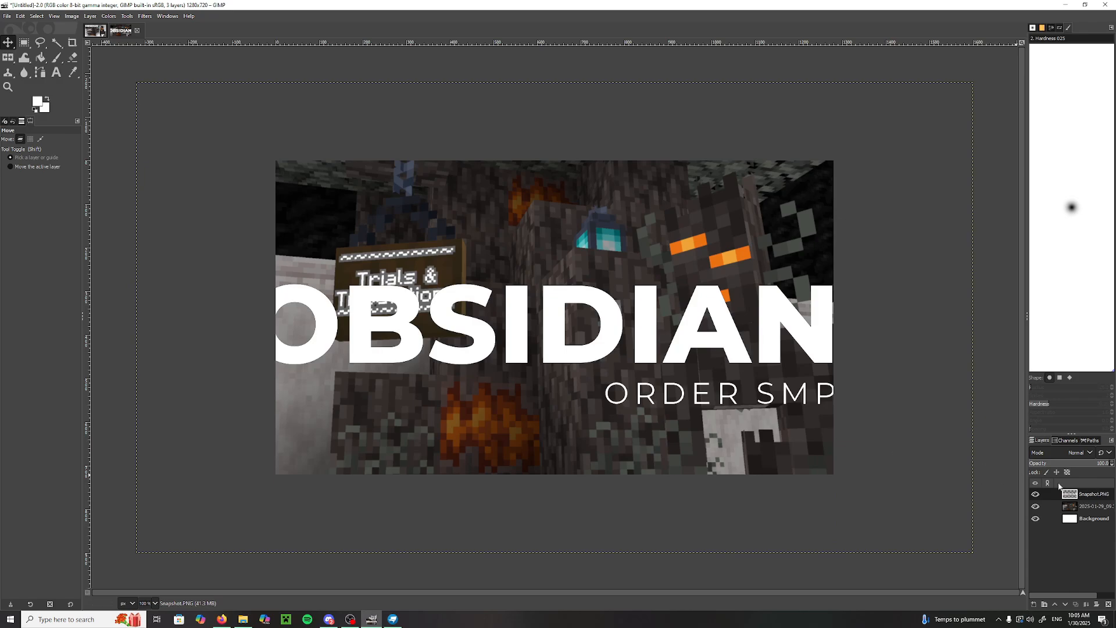
right_click(1061, 496)
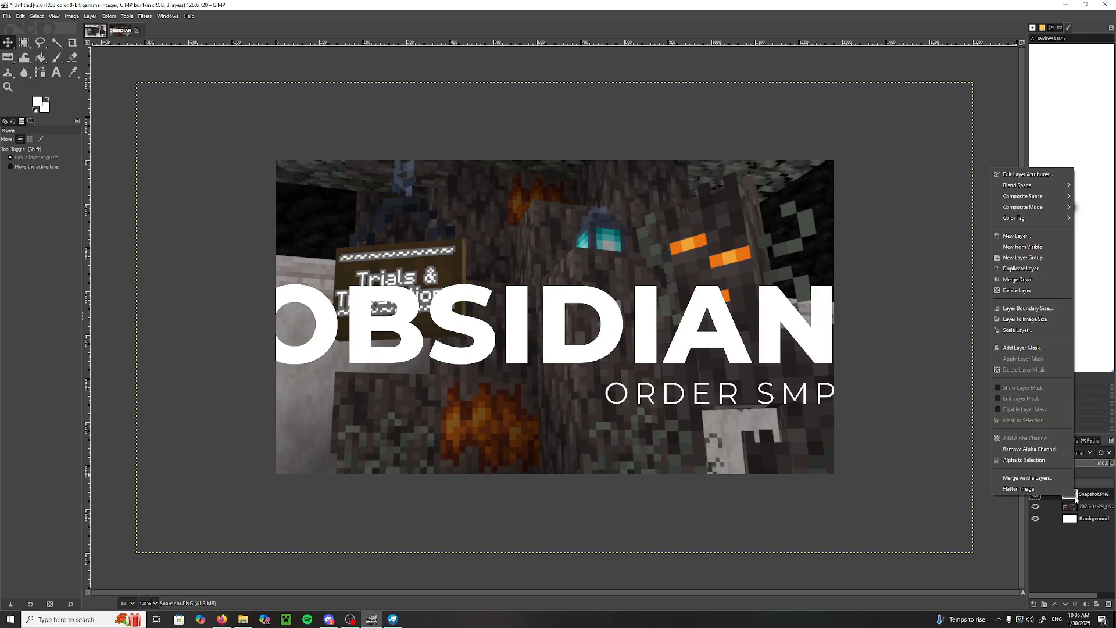
left_click(1019, 330)
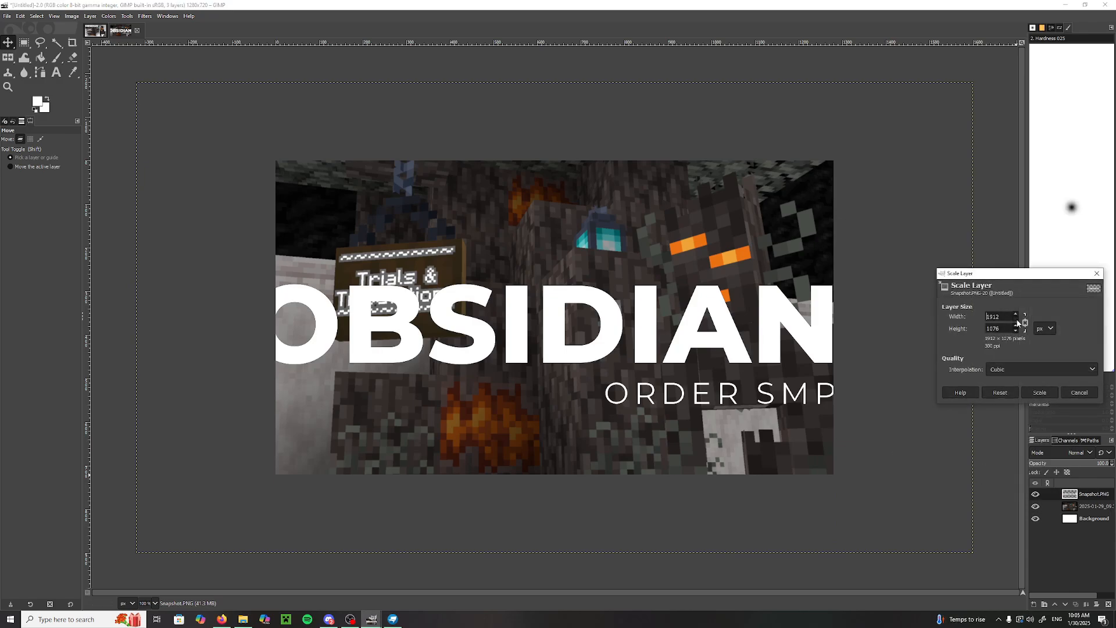
left_click(1039, 392)
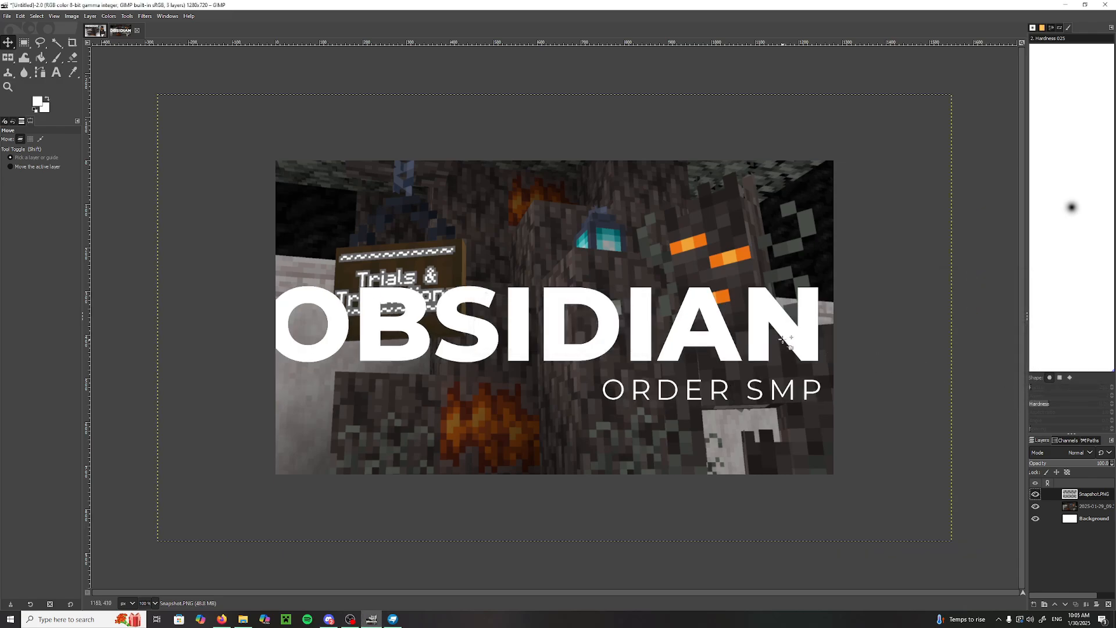
Step: Scale the title layer down to 1400 × 788 px and place the title in the image's upper-left corner
left_click_drag(778, 331, 787, 213)
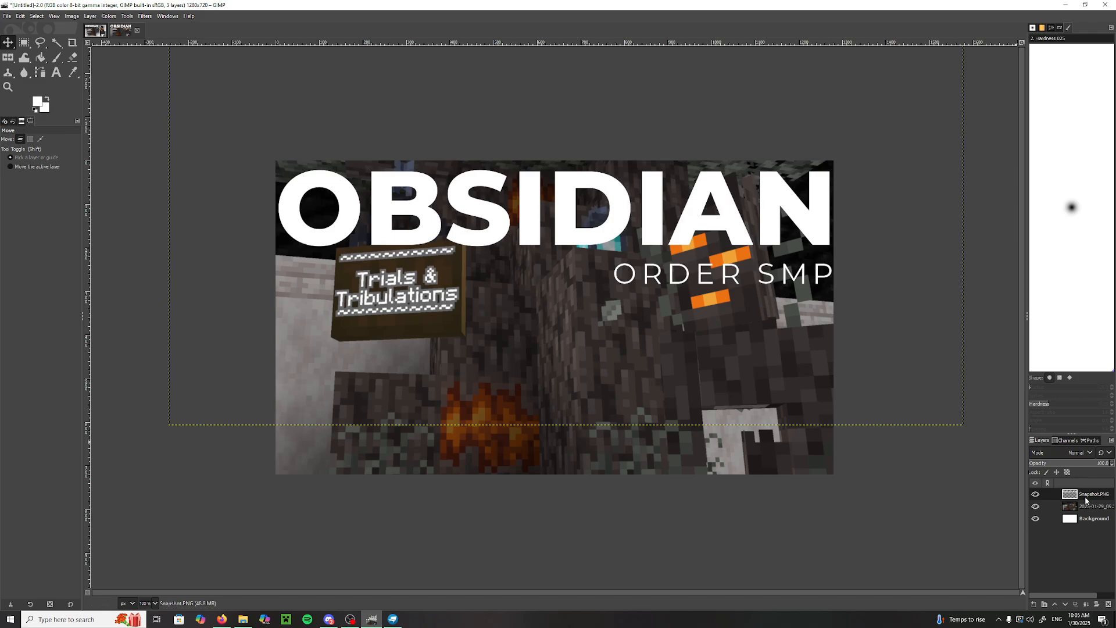
right_click(1069, 495)
left_click(1015, 329)
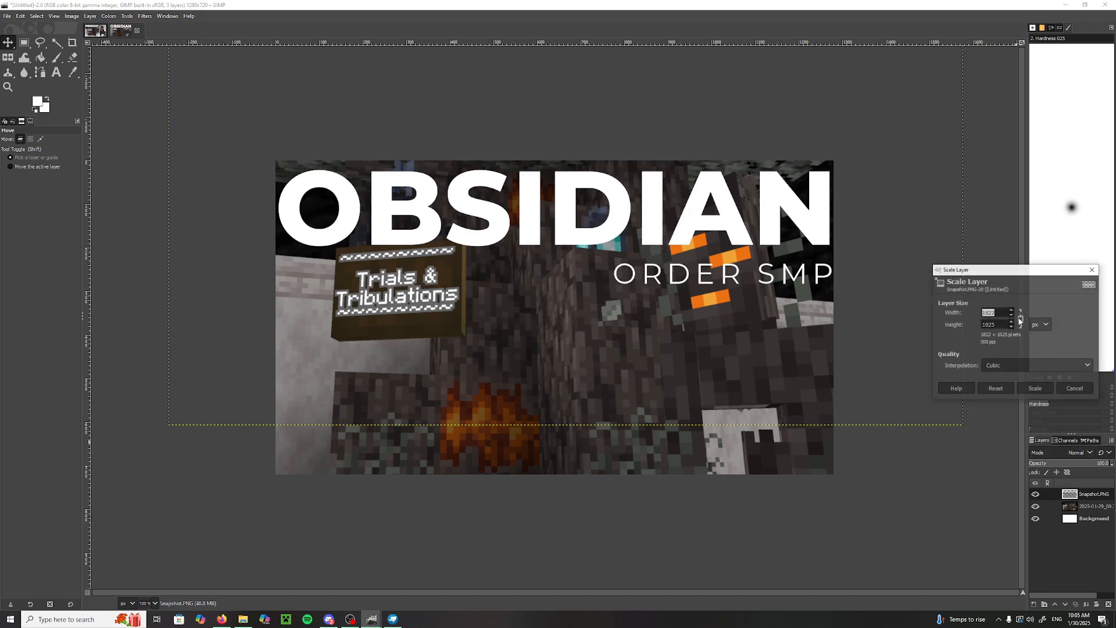
left_click(1012, 317)
left_click(1011, 317)
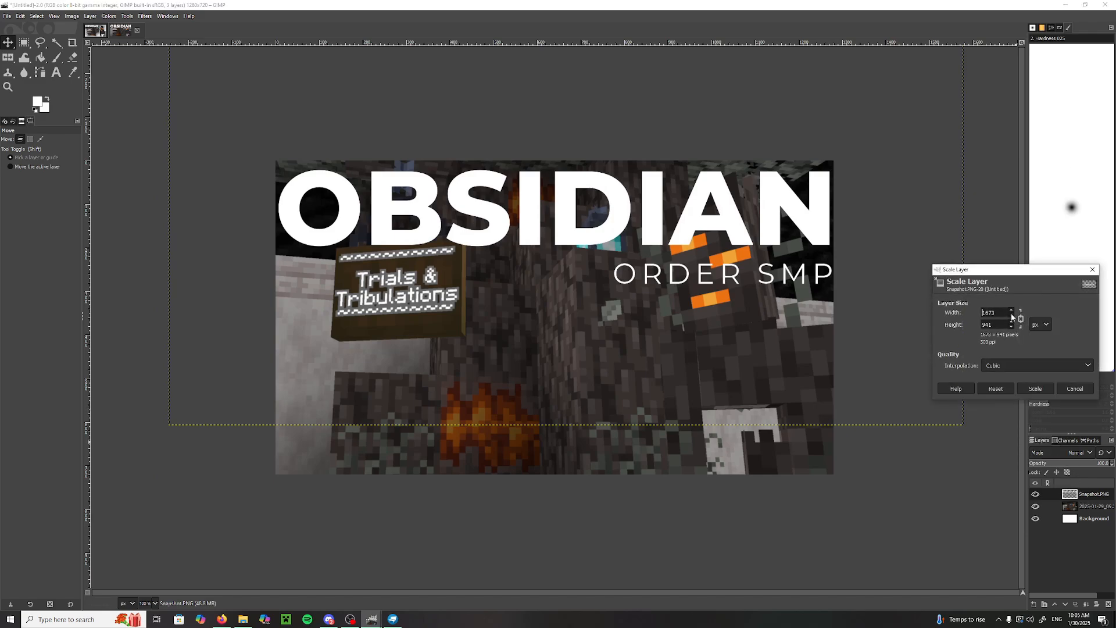
left_click(1012, 317)
left_click(1036, 388)
left_click_drag(673, 226, 610, 219)
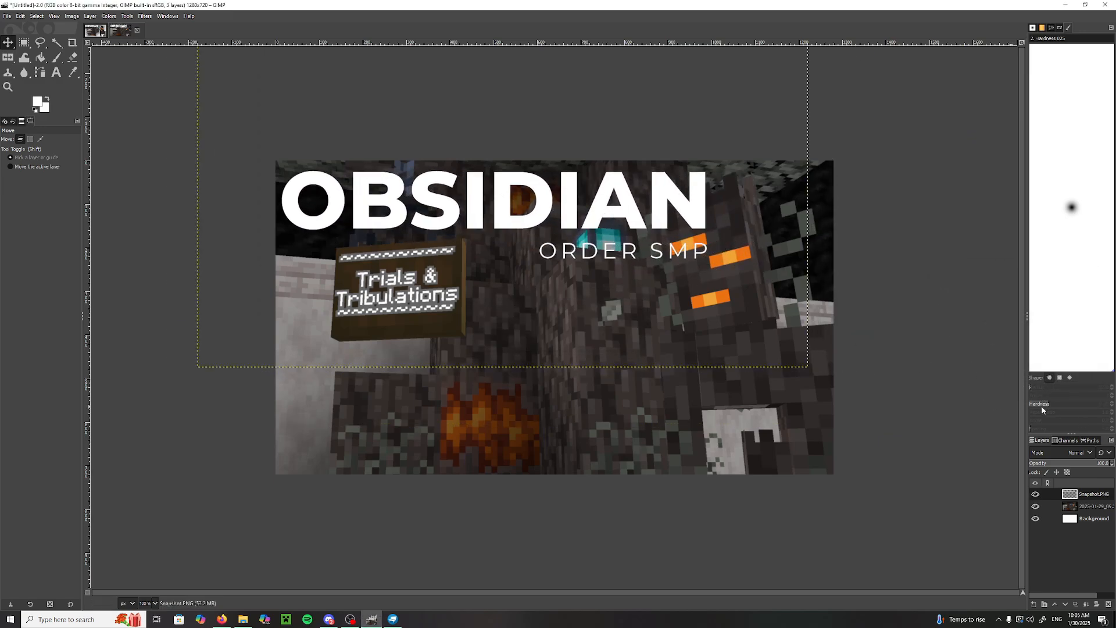
Step: Scale the title layer down a little further and reposition OBSIDIAN just inside the image's upper-left corner
right_click(1065, 496)
left_click(1003, 331)
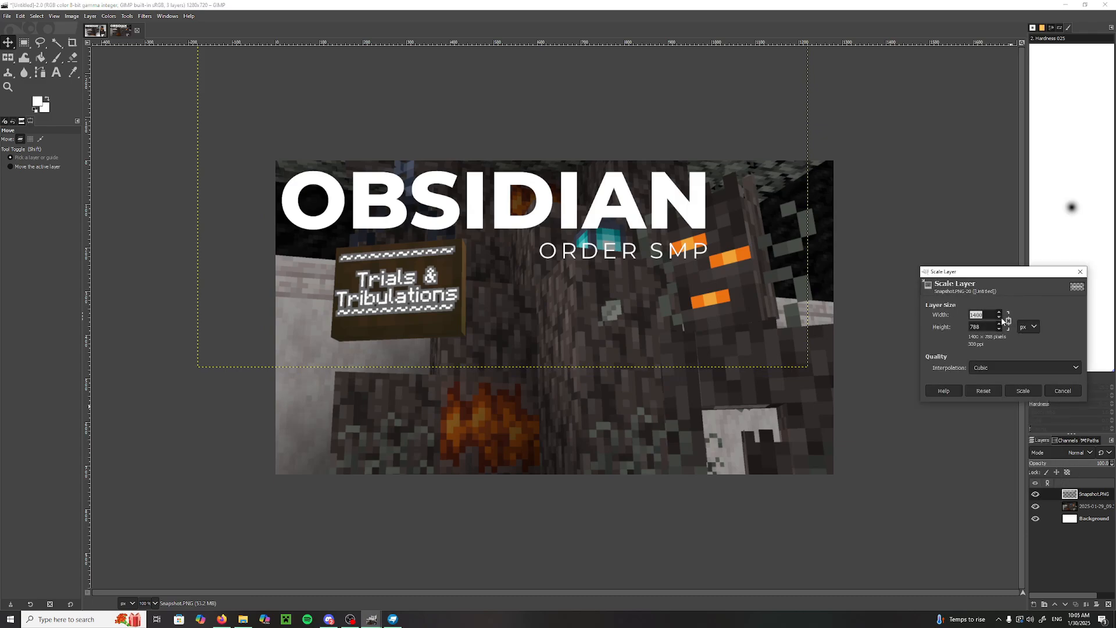
left_click(999, 318)
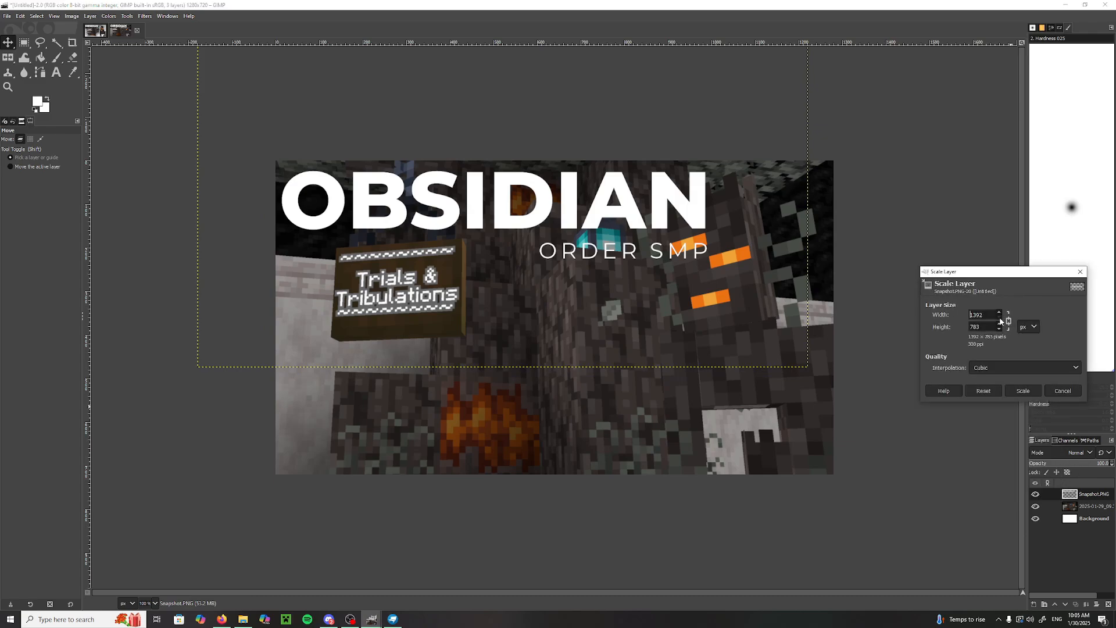
left_click(1023, 390)
left_click_drag(662, 205, 636, 205)
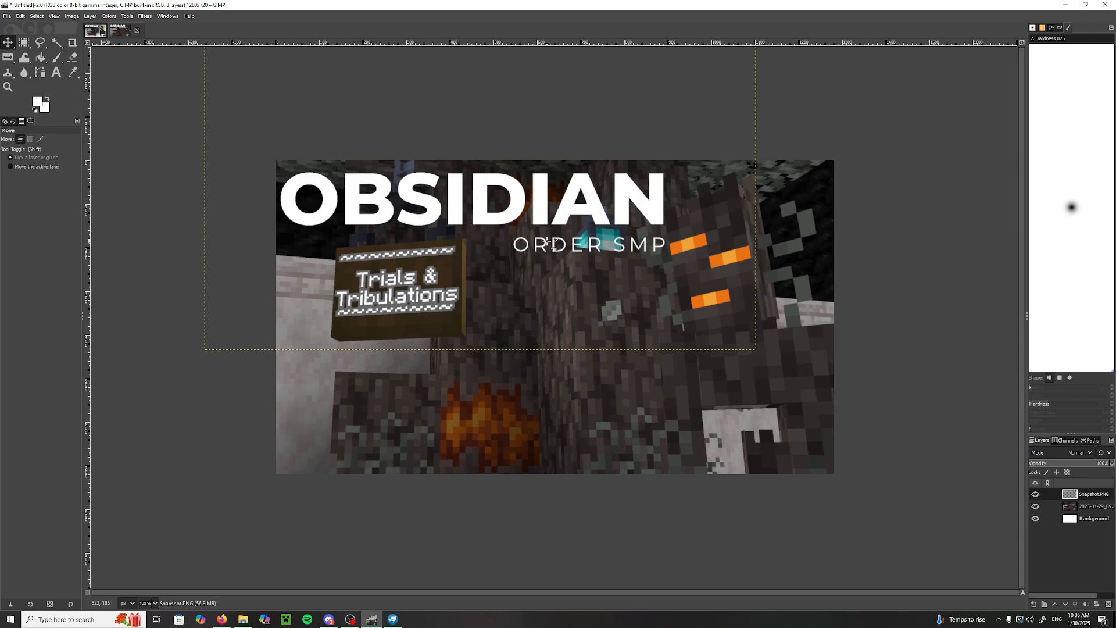
mouse_move(509, 210)
left_mouse_down()
mouse_move(528, 210)
mouse_move(512, 207)
left_mouse_up()
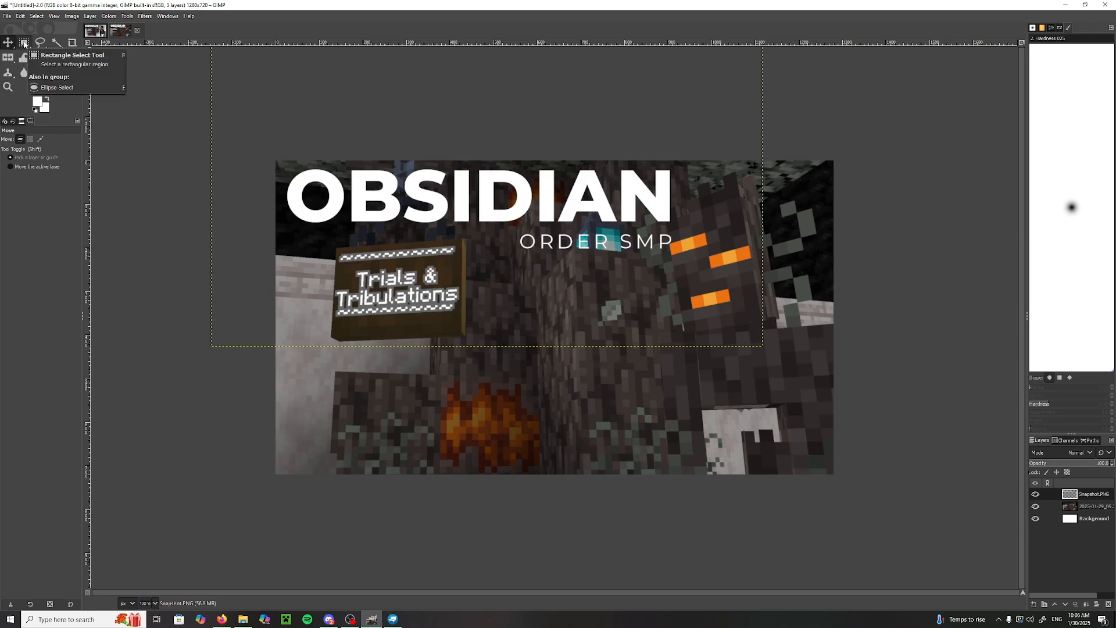
Step: Select the ORDER SMP subtitle with a rectangle of about 409 × 78 px and cut it from the title layer
left_click(24, 43)
left_click_drag(506, 229, 685, 263)
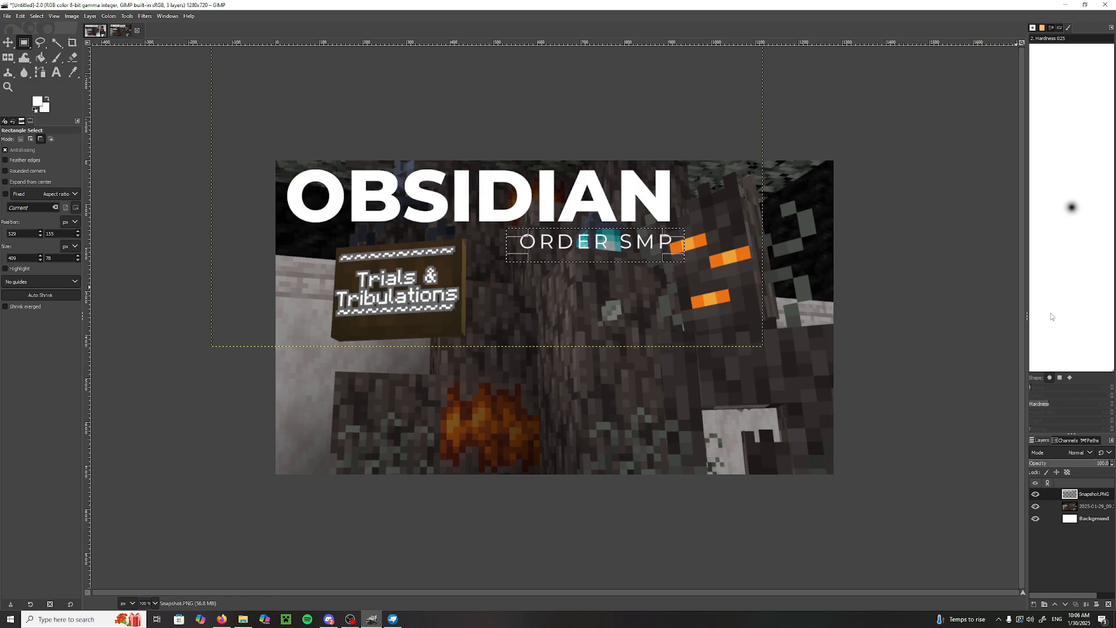
key("ctrl+x")
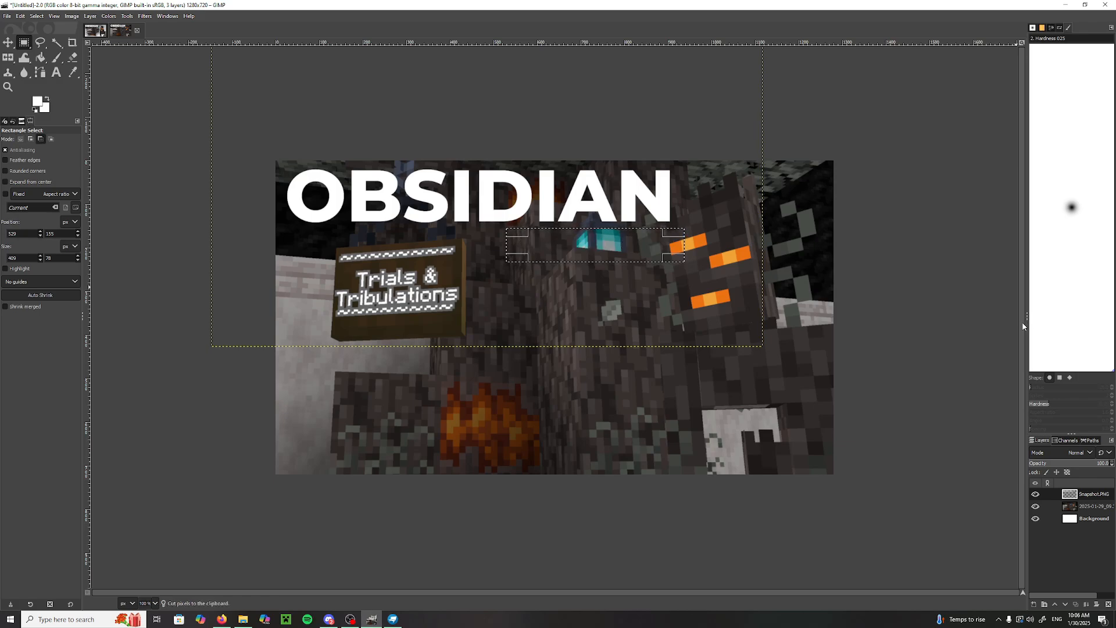
Step: Try to paste the cut ORDER SMP subtitle as a piece that moves separately from the title
key("ctrl+v")
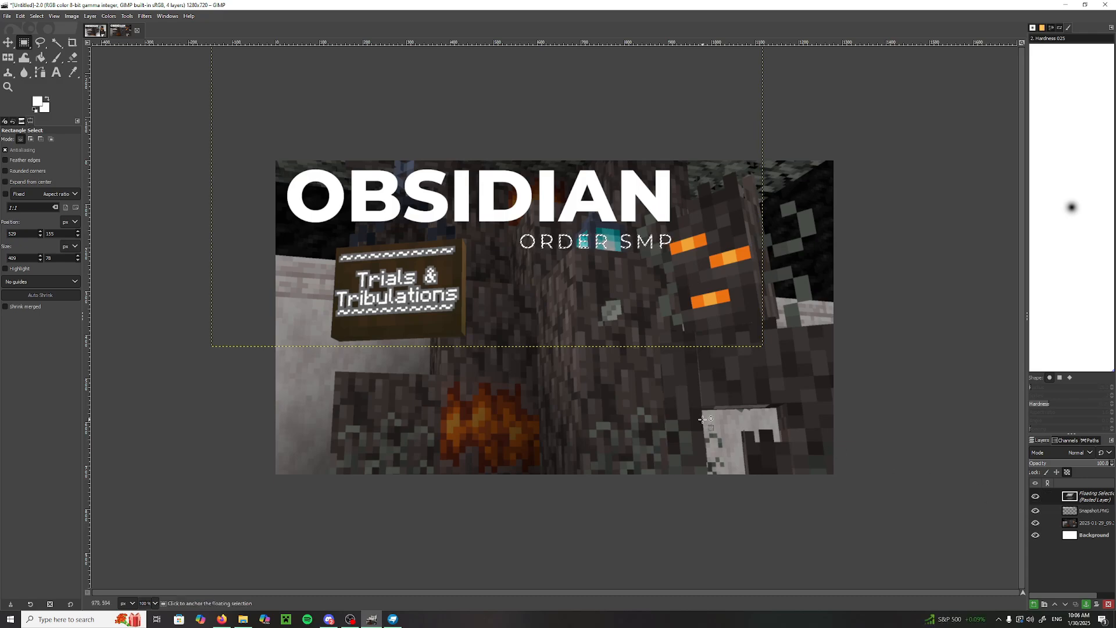
left_click(645, 413)
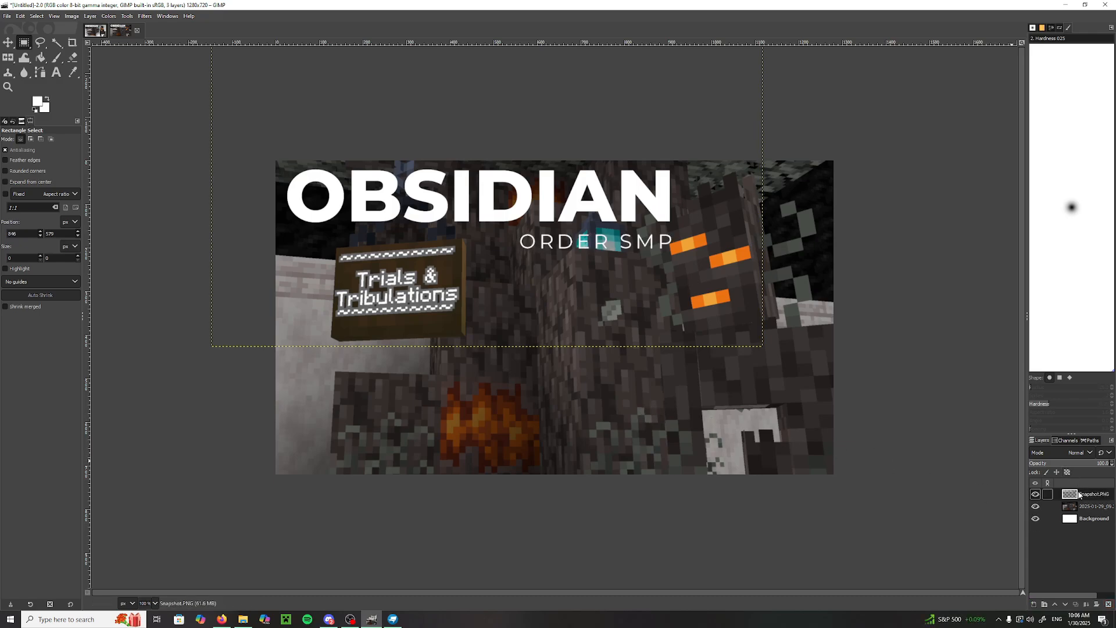
left_click(1037, 495)
left_click(1038, 495)
key("ctrl+v")
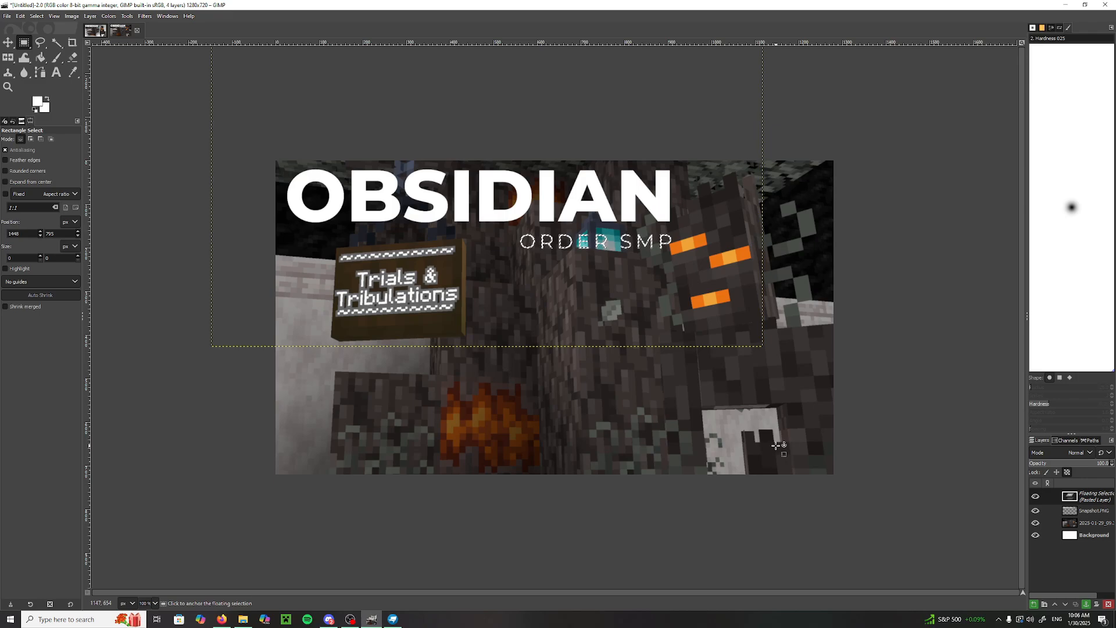
left_click(778, 446)
key("m")
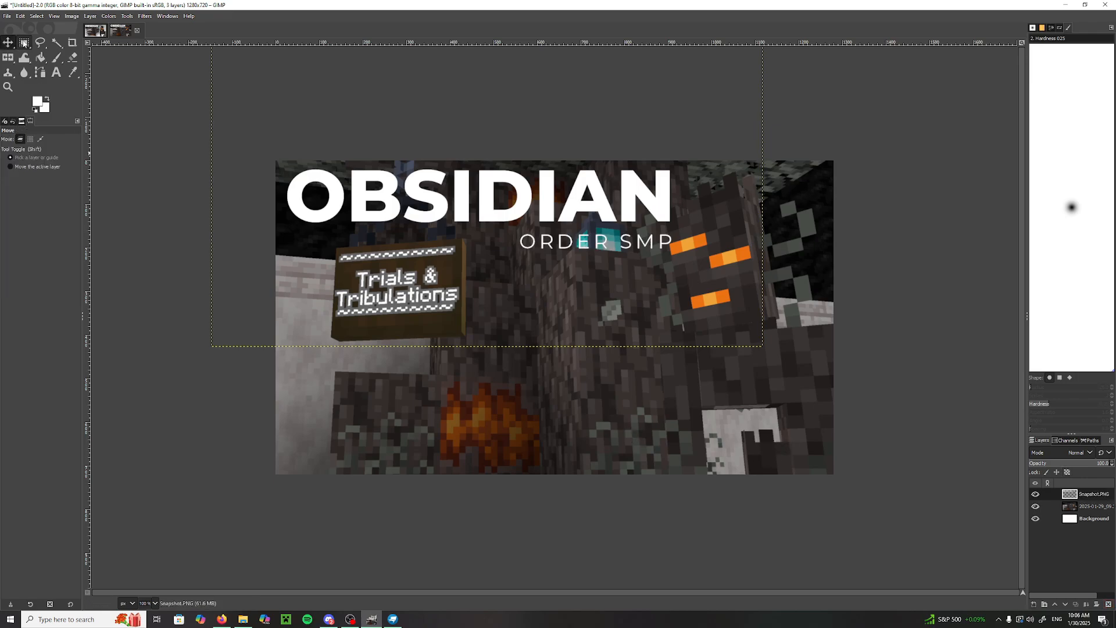
mouse_move(471, 208)
left_mouse_down()
mouse_move(633, 243)
mouse_move(471, 207)
left_mouse_up()
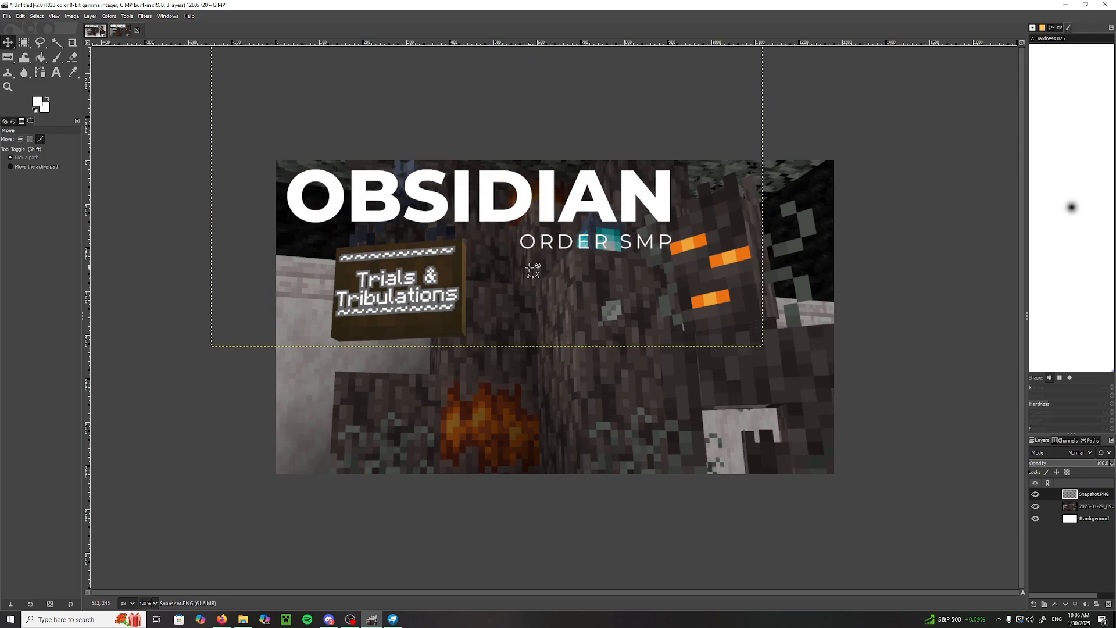
Step: Paste the ORDER SMP subtitle again and turn the floating selection into a new layer
key("ctrl+v")
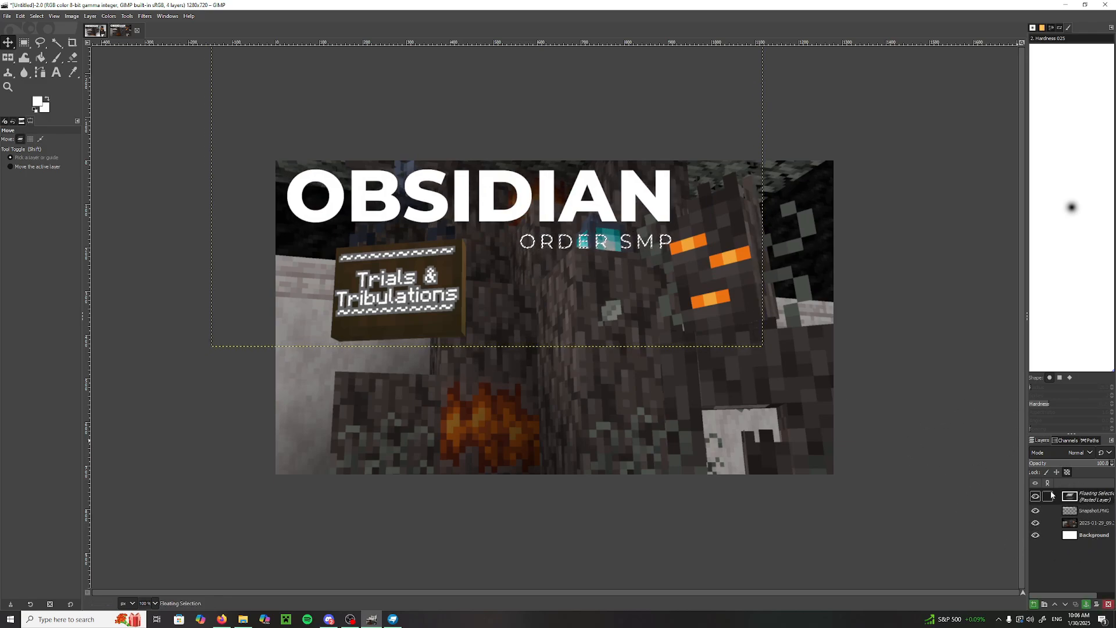
right_click(1064, 494)
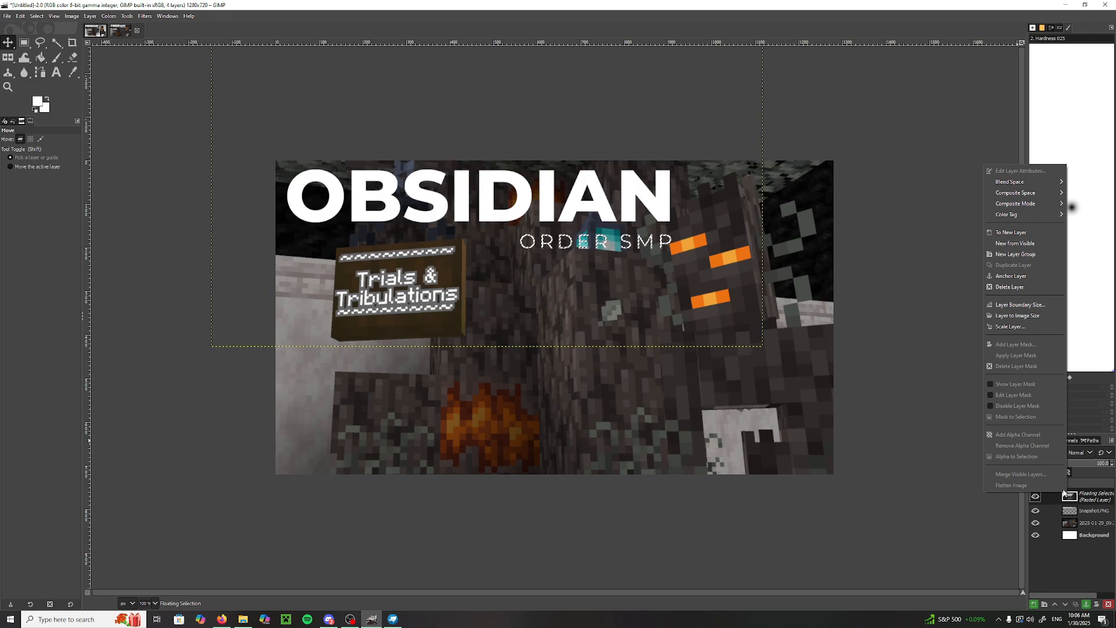
left_click(1011, 232)
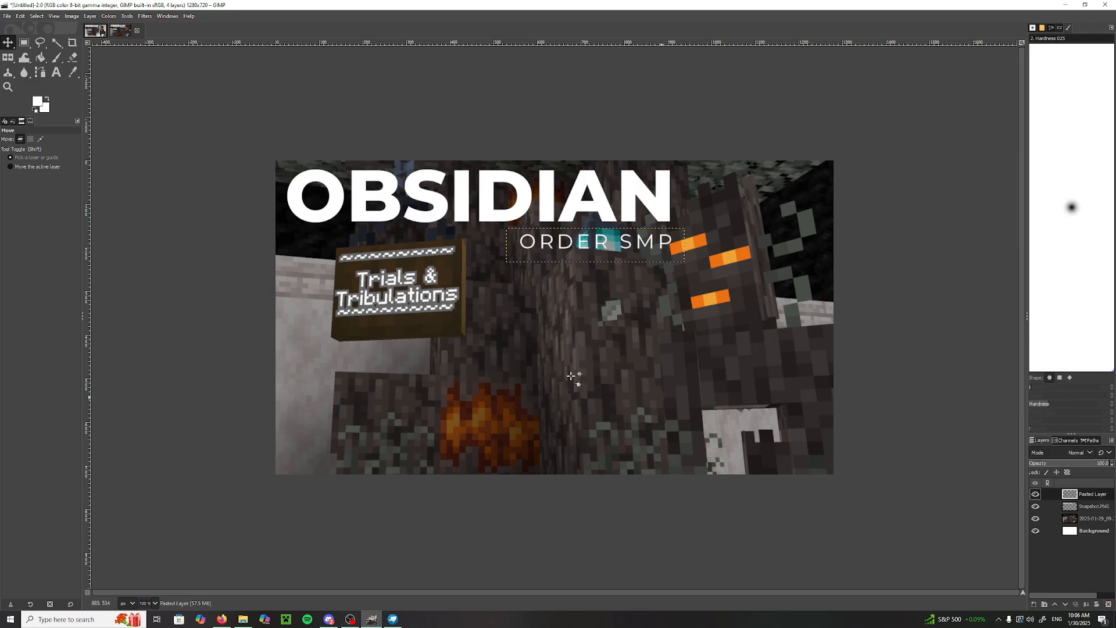
Step: Move the ORDER SMP subtitle layer up beside the end of OBSIDIAN in the image's upper-right corner
left_click_drag(581, 245, 746, 184)
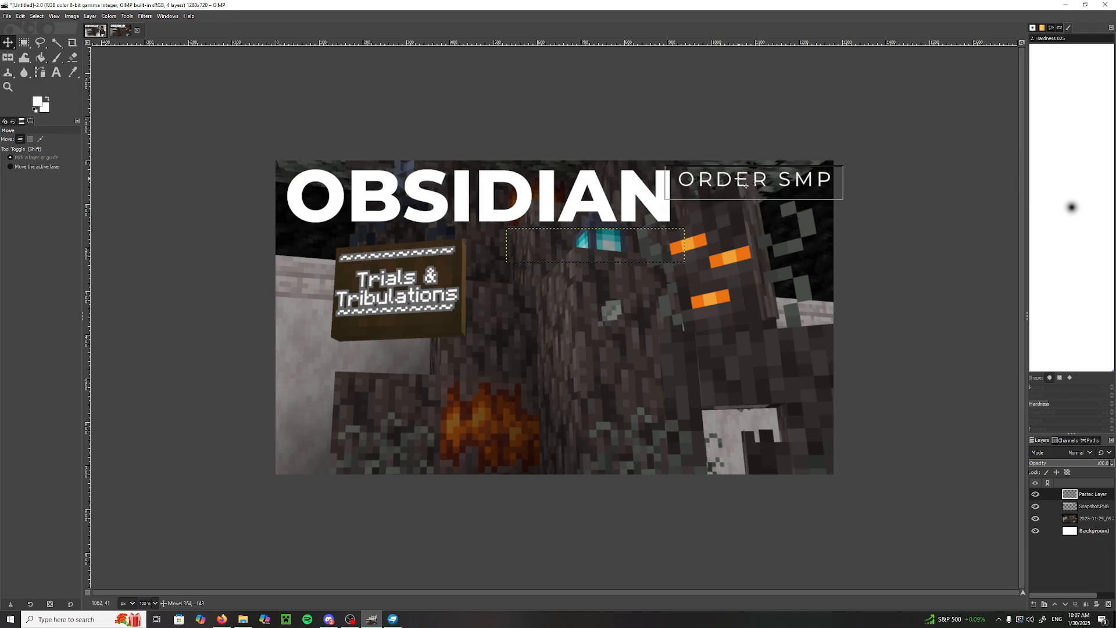
left_click_drag(746, 184, 746, 185)
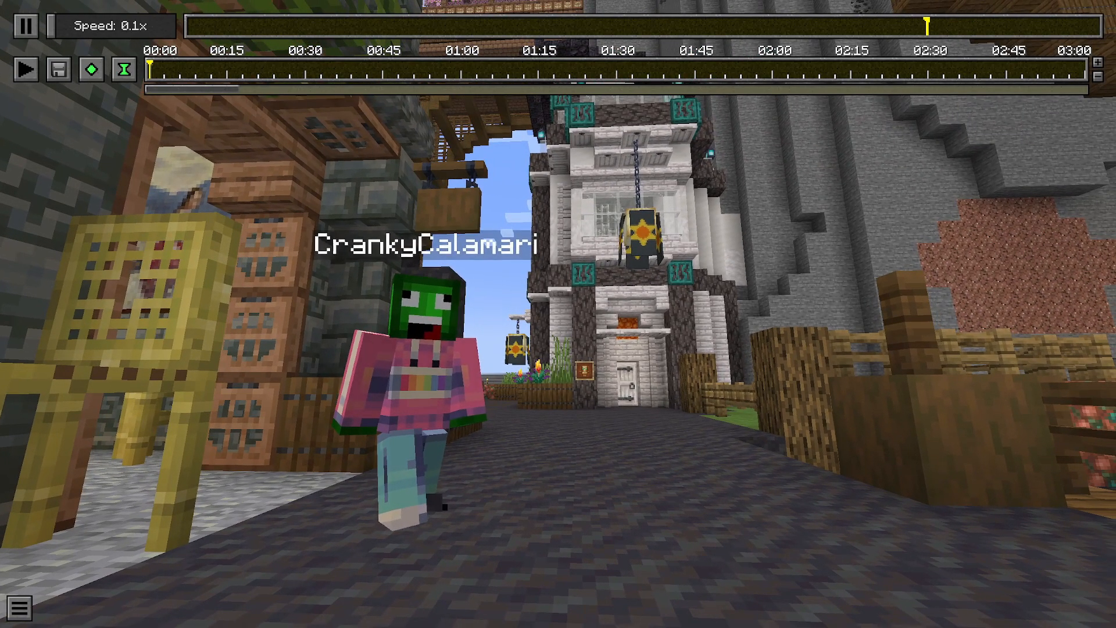
Step: Switch to the Minecraft replay, pause it on the running character, tilt the camera slightly and hide the replay interface
key("p")
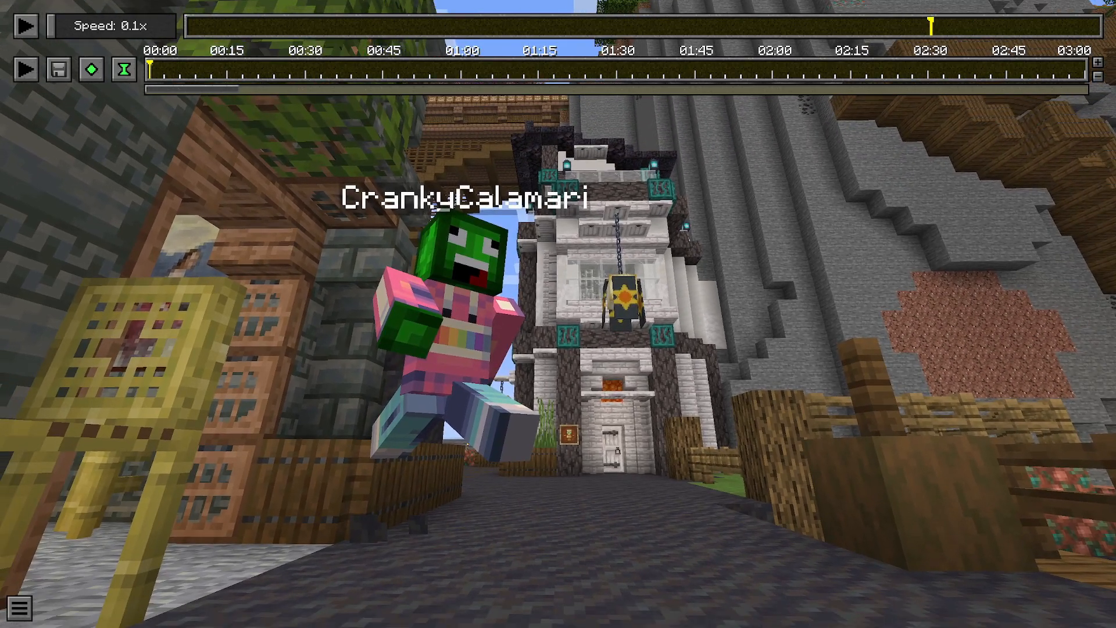
key("l")
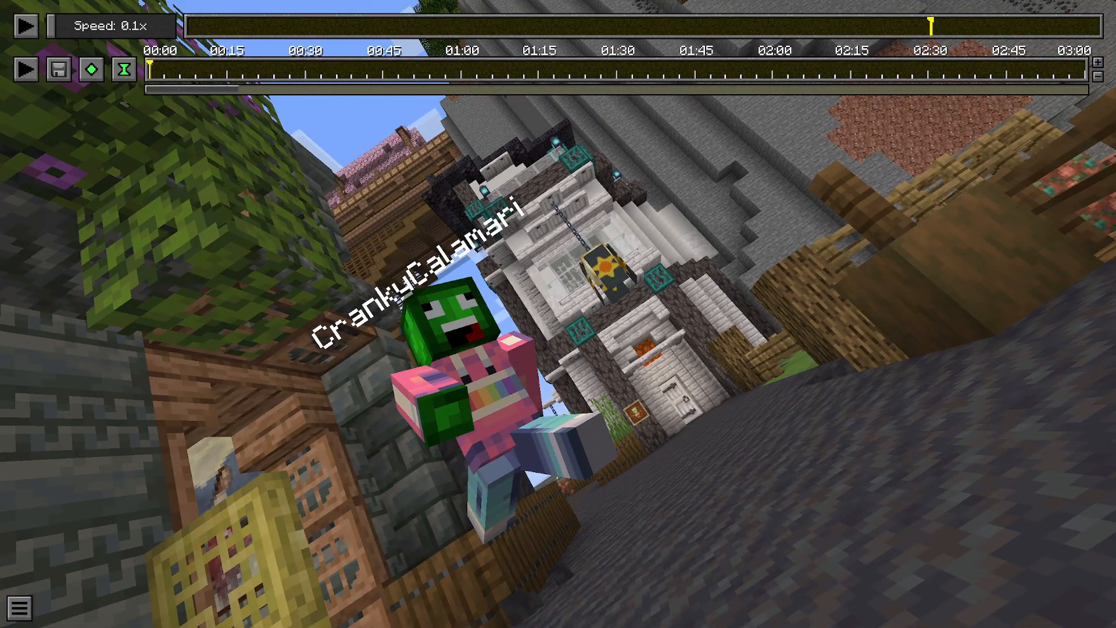
key("j")
key("l")
key("j")
key("l")
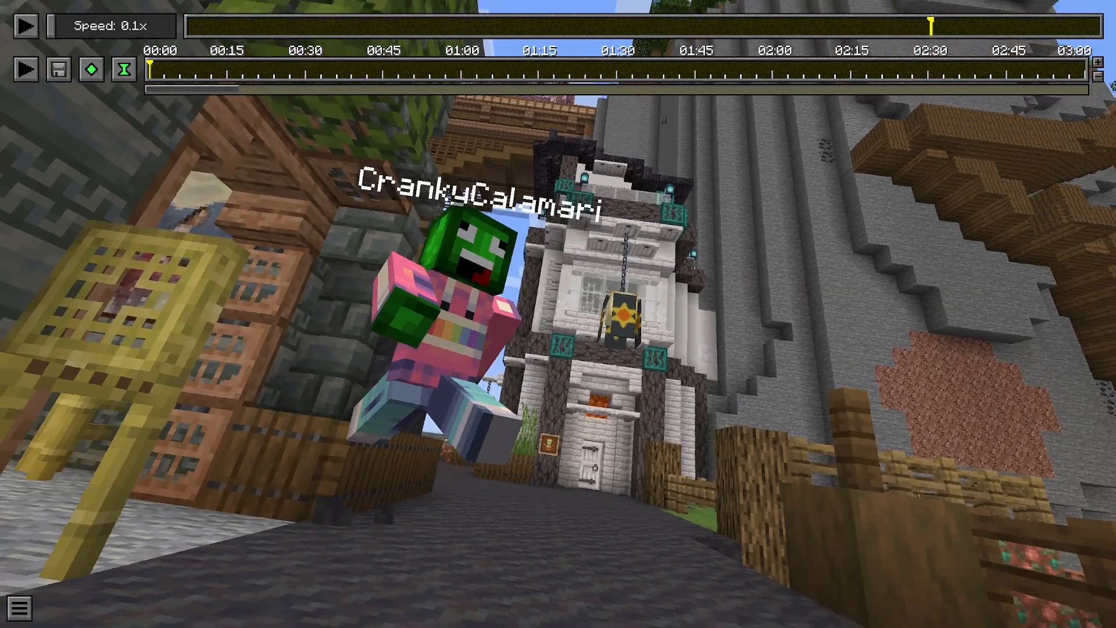
key("l")
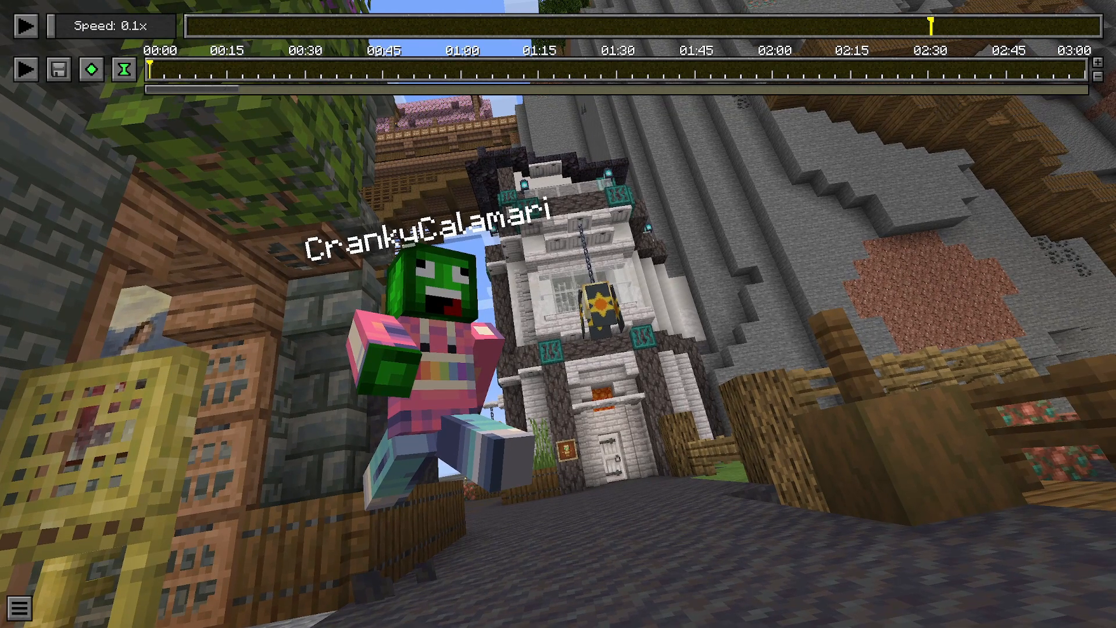
key("F1")
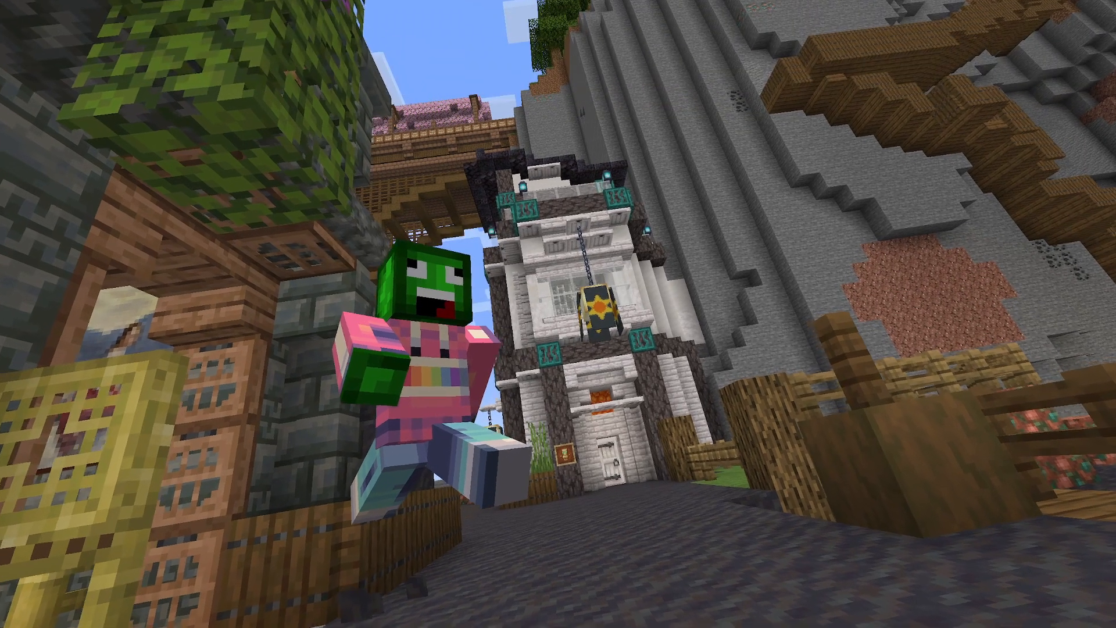
key("w")
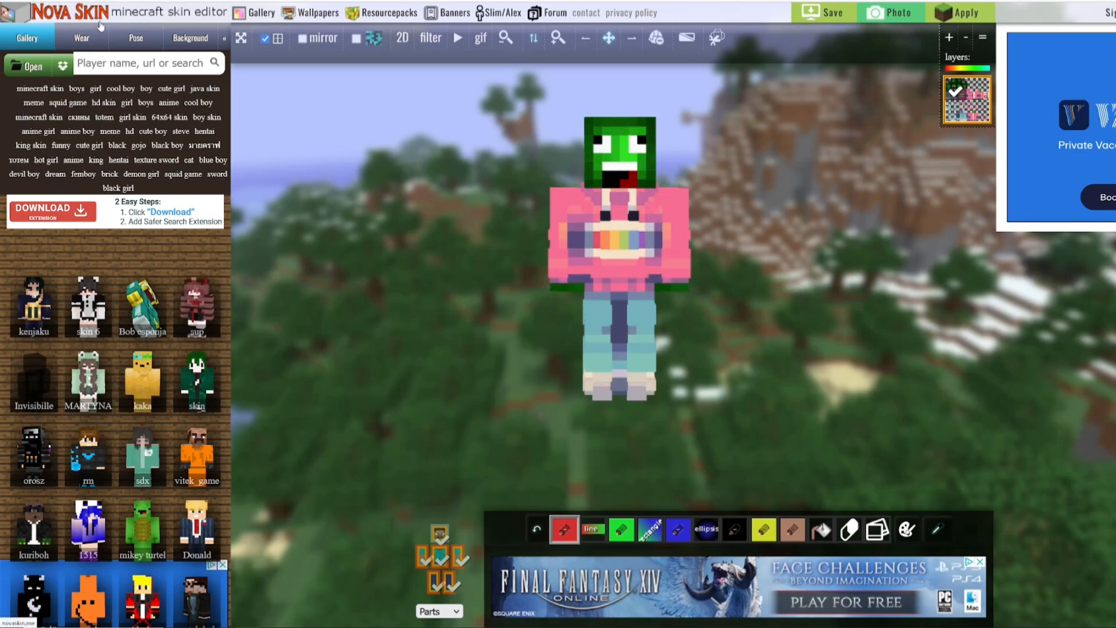
Step: Switch to Nova Skin, open the skin's pose settings, tilt its head and turn the body slightly sideways
left_click_drag(770, 237, 738, 242)
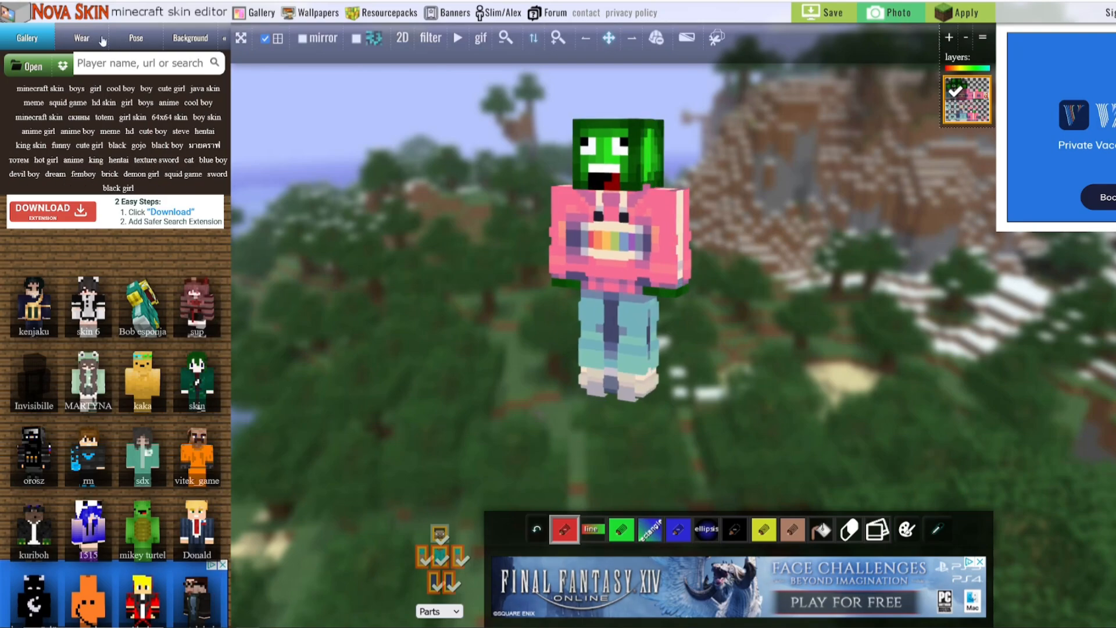
left_click(136, 40)
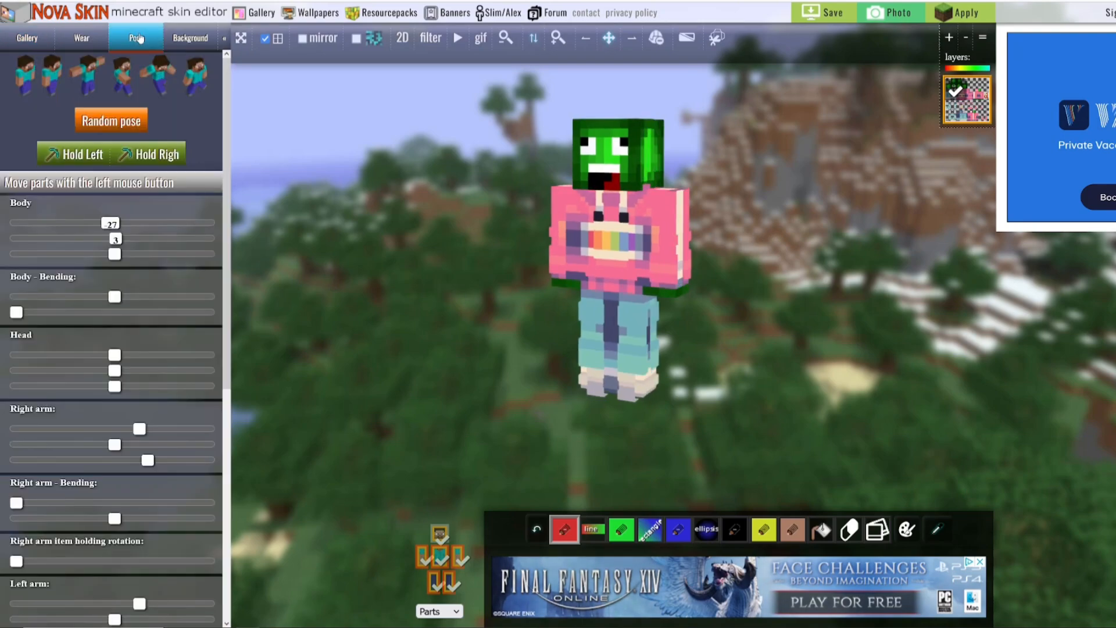
mouse_move(115, 357)
left_mouse_down()
mouse_move(143, 357)
mouse_move(105, 357)
left_mouse_up()
scroll(126, 386, "down", 6)
scroll(121, 381, "up", 6)
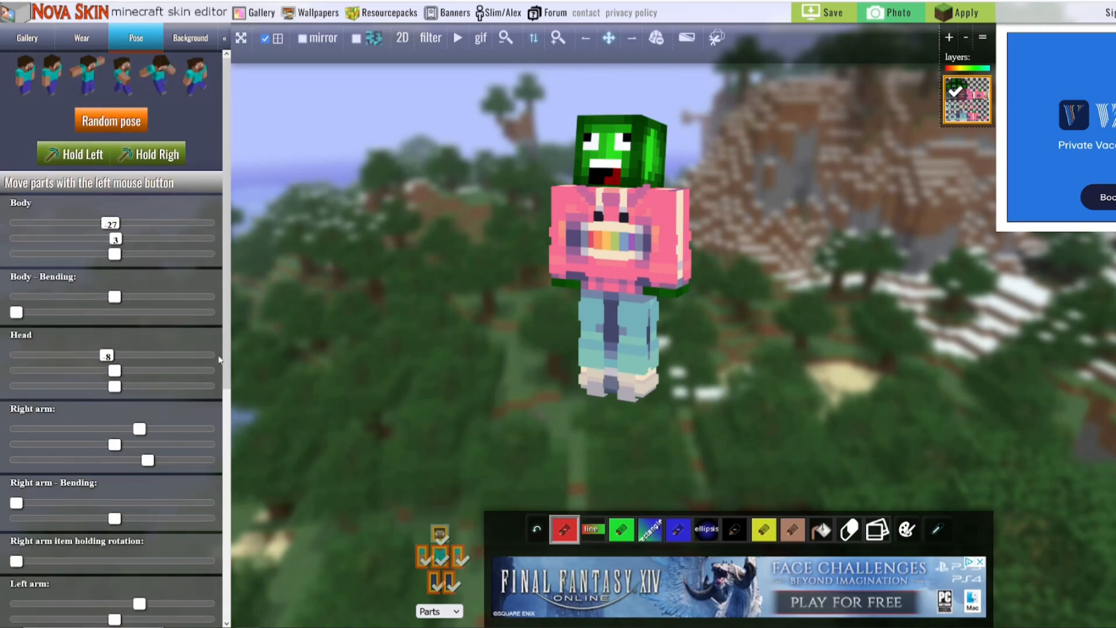
left_click_drag(501, 193, 494, 204)
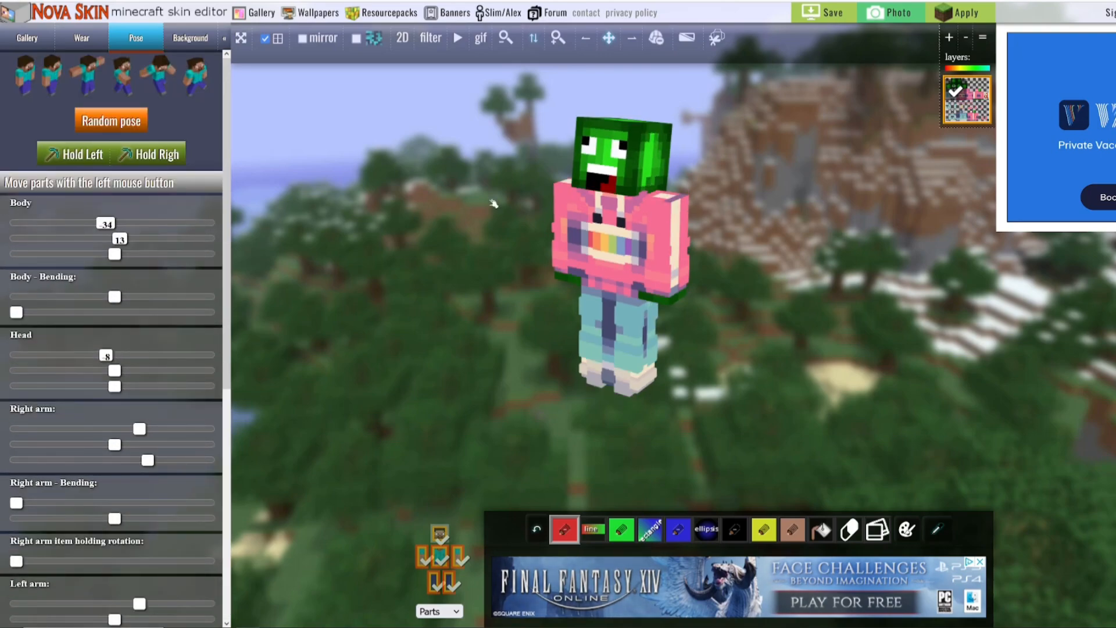
Step: Apply random poses to the skin until it strides with both arms out, and turn it to face forward
left_click(113, 129)
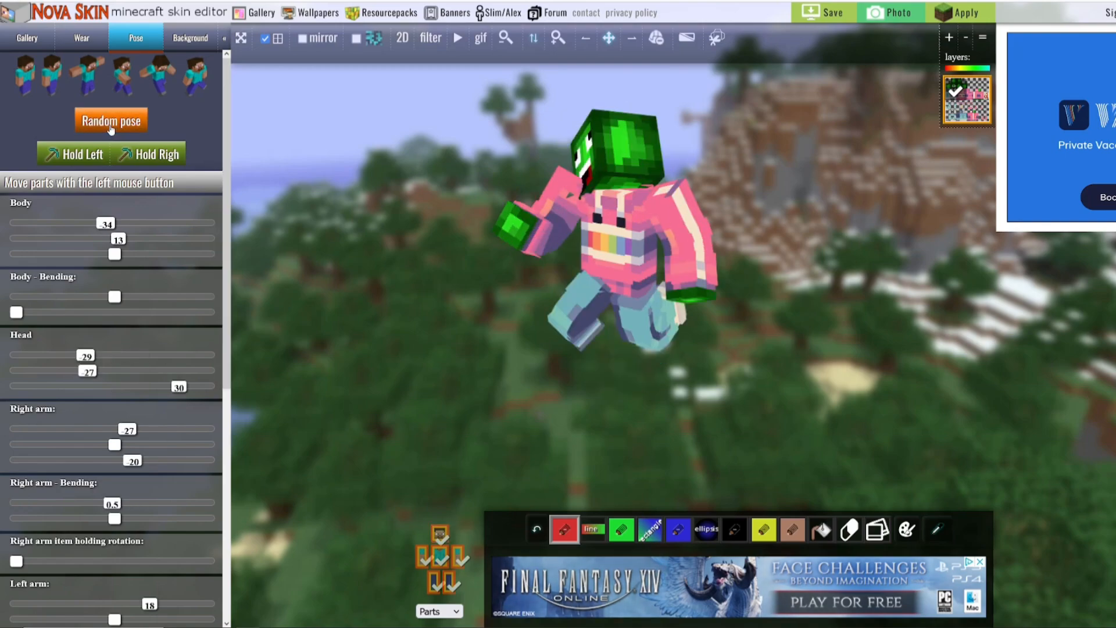
left_click(112, 122)
left_click_drag(855, 140, 816, 141)
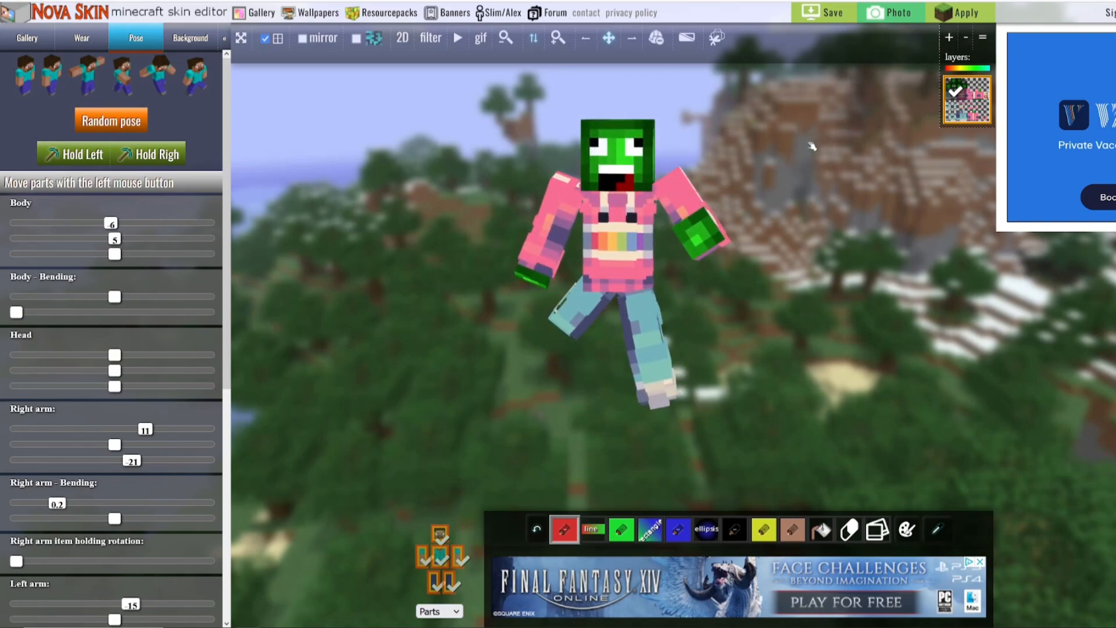
Step: Render a photo of the posed skin without its background and bring up the options for copying the image
left_click(896, 12)
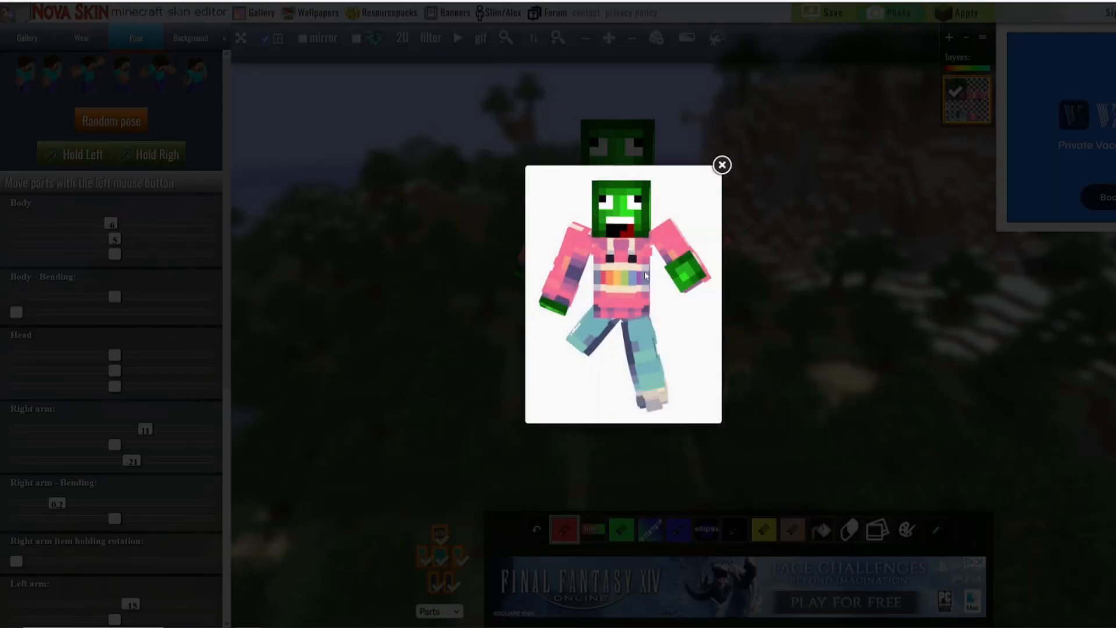
right_click(644, 267)
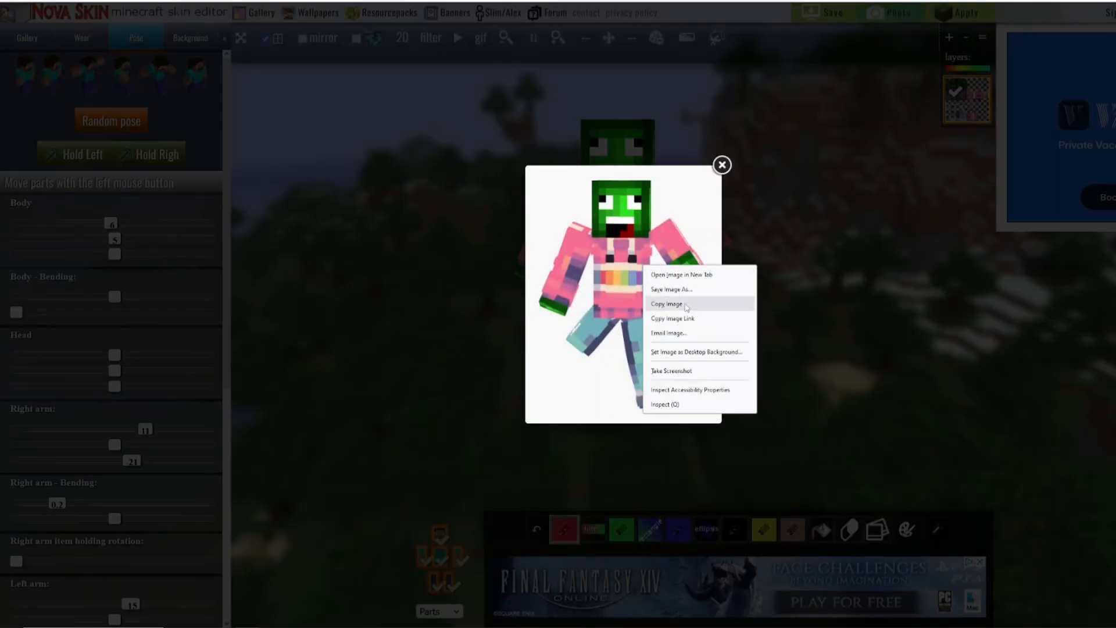
left_click(419, 353)
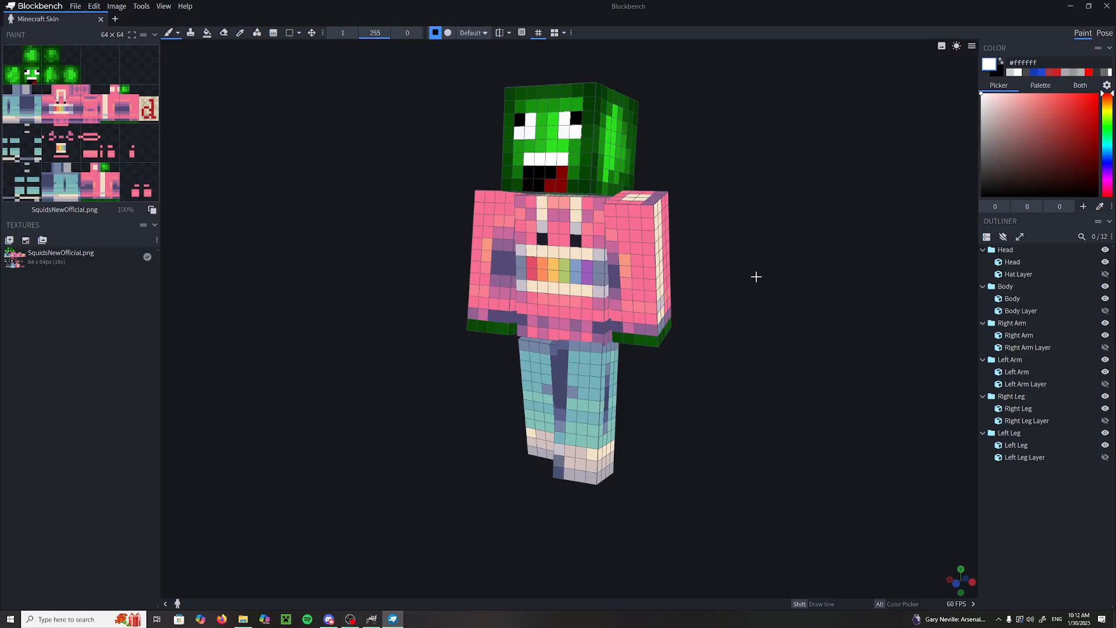
Step: Switch to Blockbench, enter pose mode and try the preset poses, choosing the jumping one with both arms raised
left_click_drag(756, 277, 779, 285)
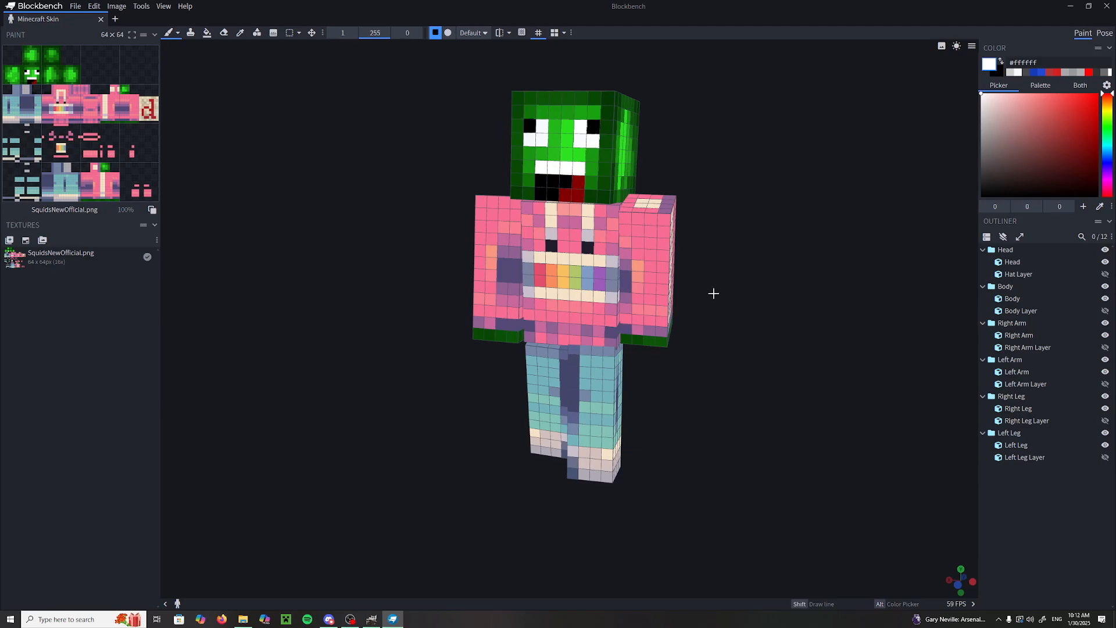
left_click_drag(768, 241, 404, 229)
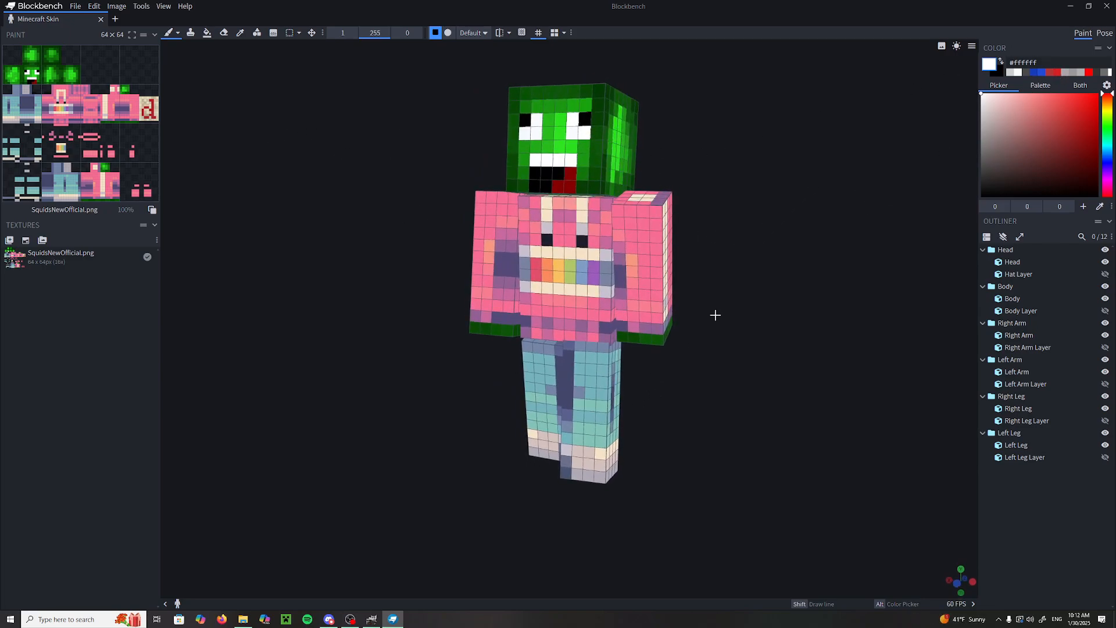
left_click(1107, 35)
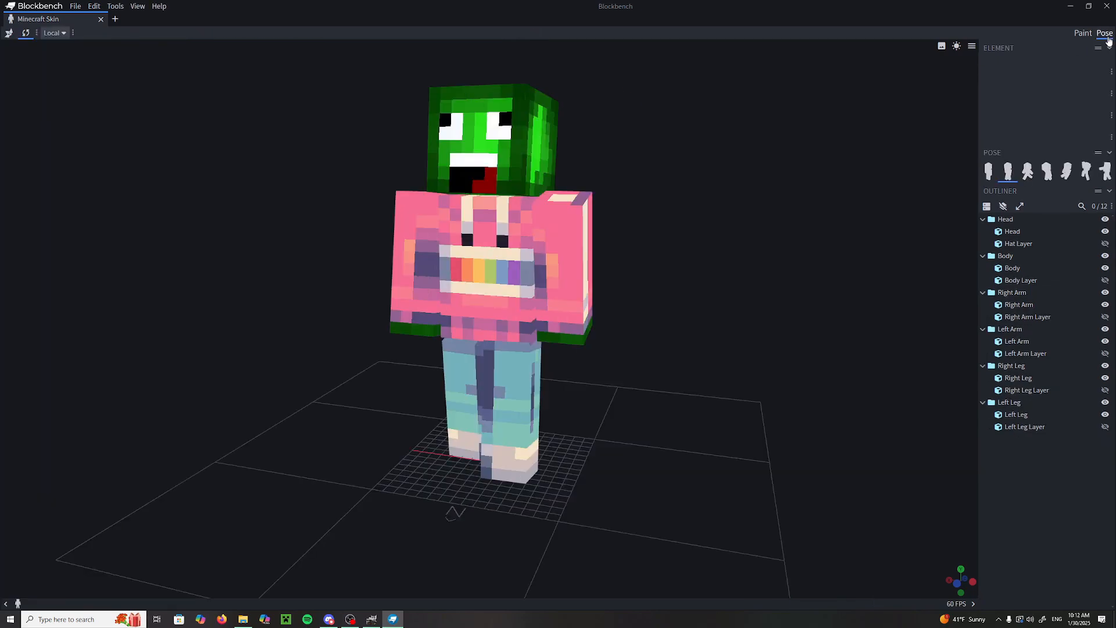
left_click_drag(845, 217, 790, 217)
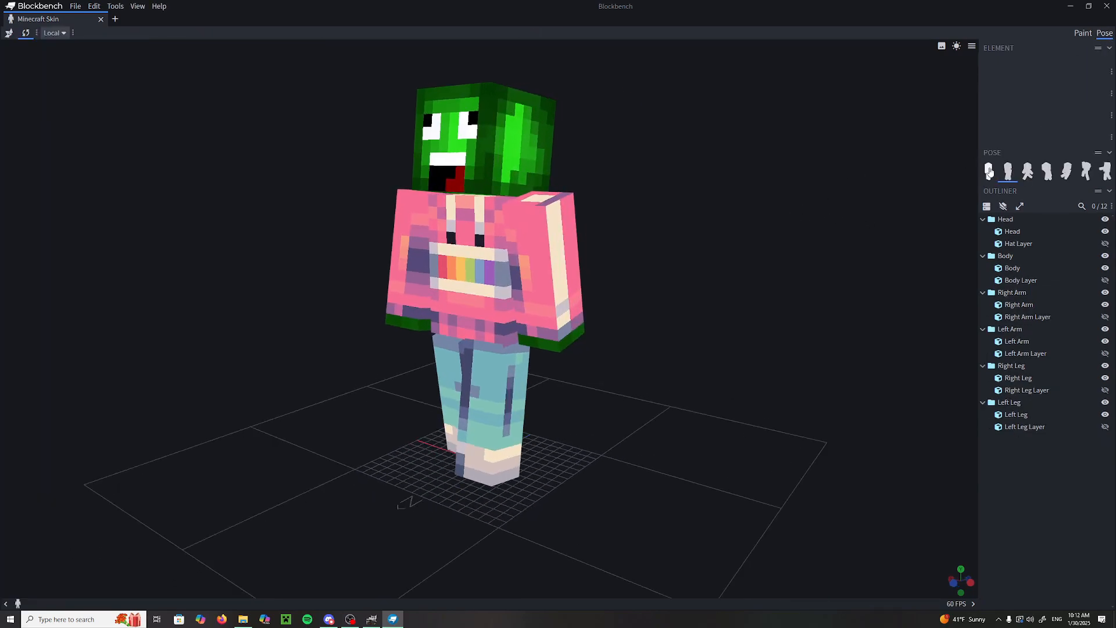
left_click(1028, 170)
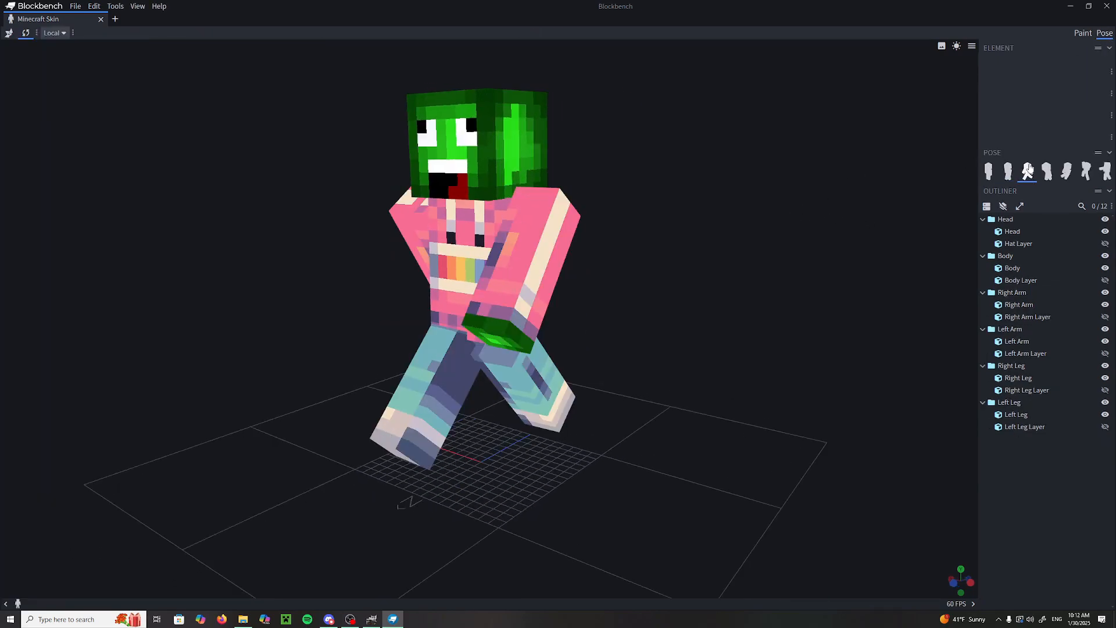
left_click(1047, 171)
left_click(1067, 171)
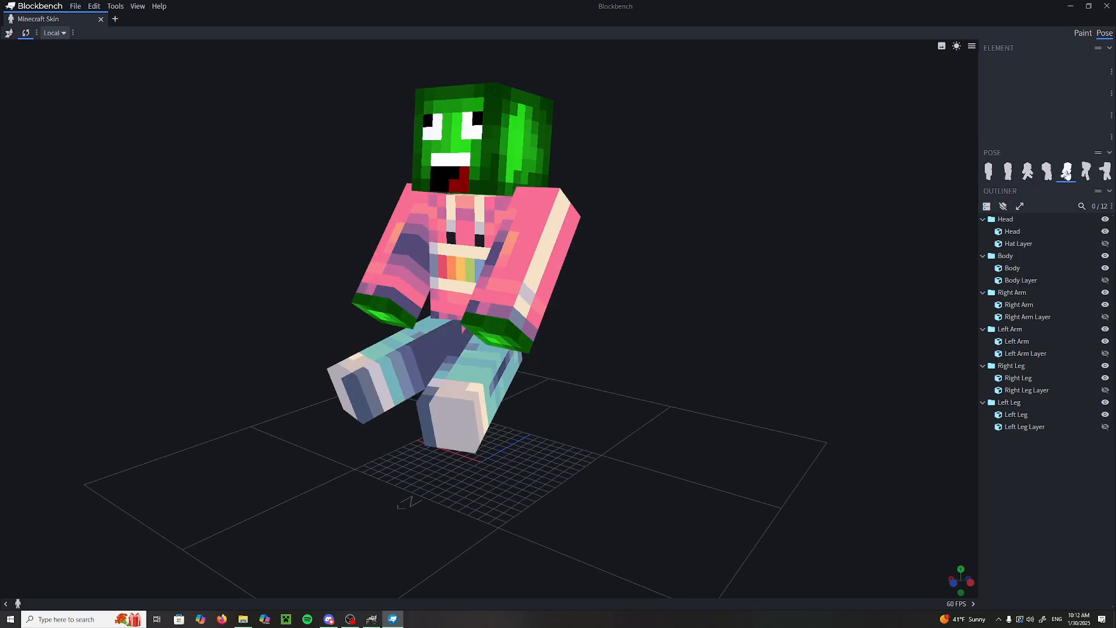
left_click(1087, 171)
Step: Turn the posed model nearly front-on and take a cropped model screenshot from that angle
left_click_drag(722, 220, 797, 221)
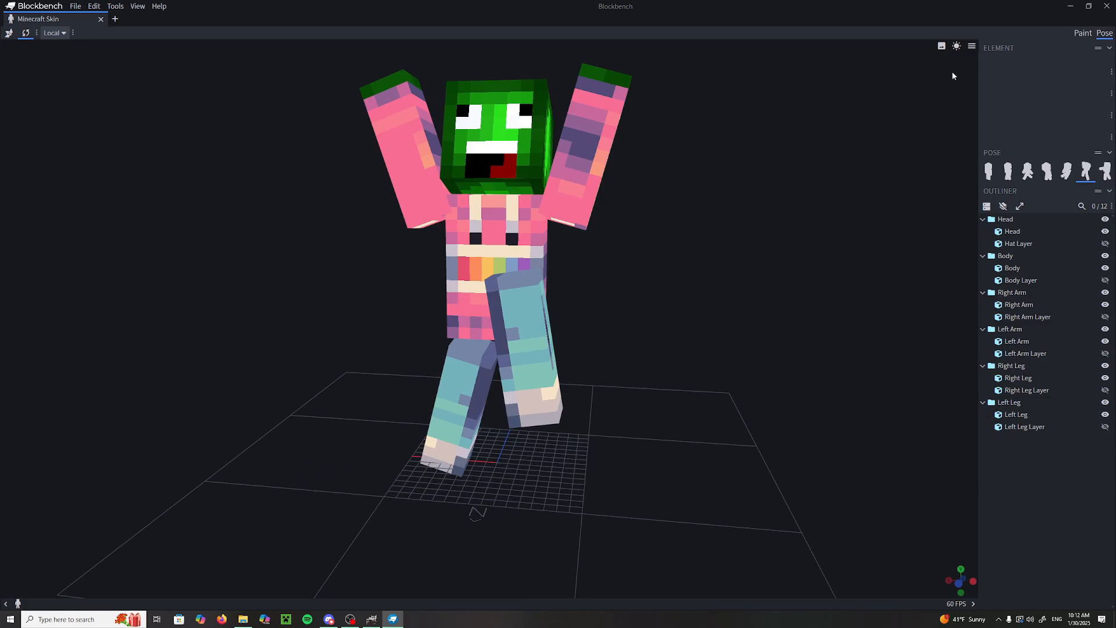
left_click(973, 47)
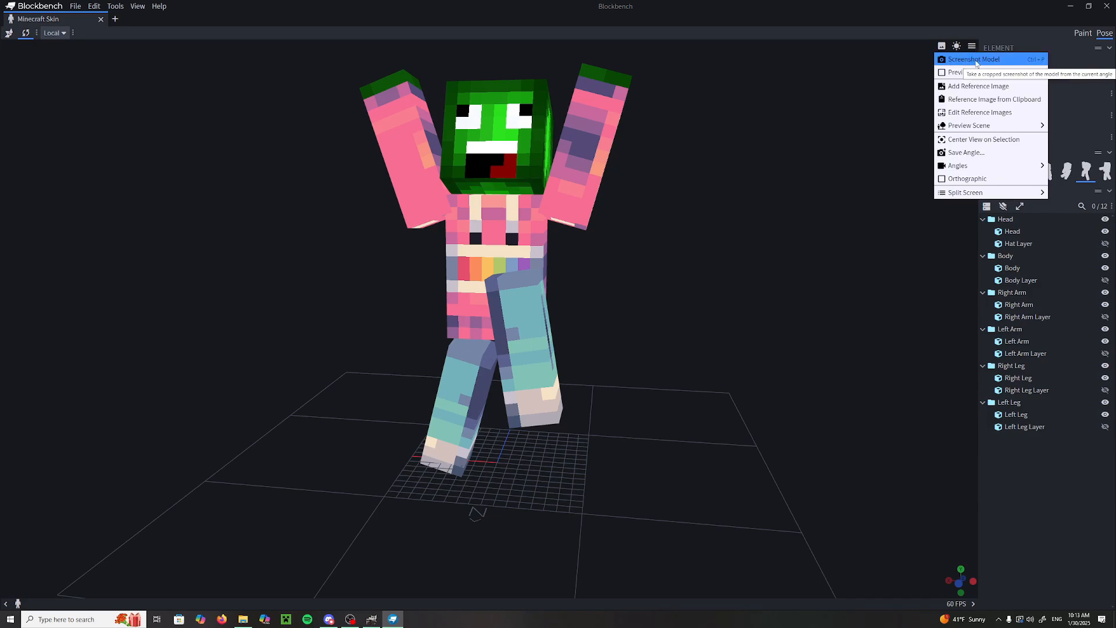
left_click(977, 62)
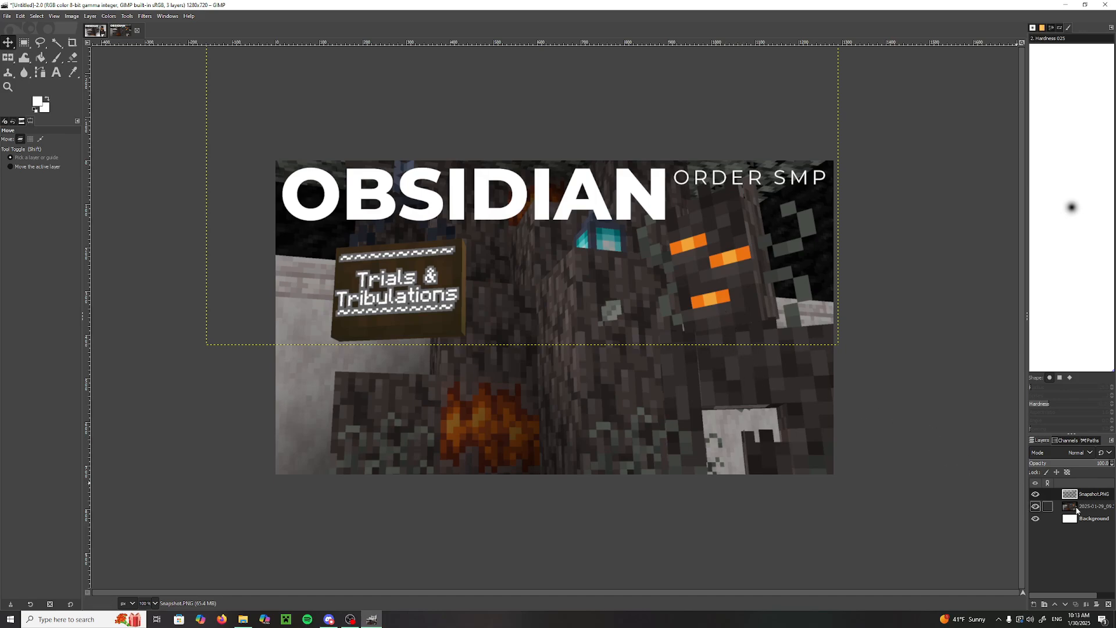
Step: Switch to GIMP, make the game screenshot layer active and try shifting it left, undoing that move
left_click(756, 413)
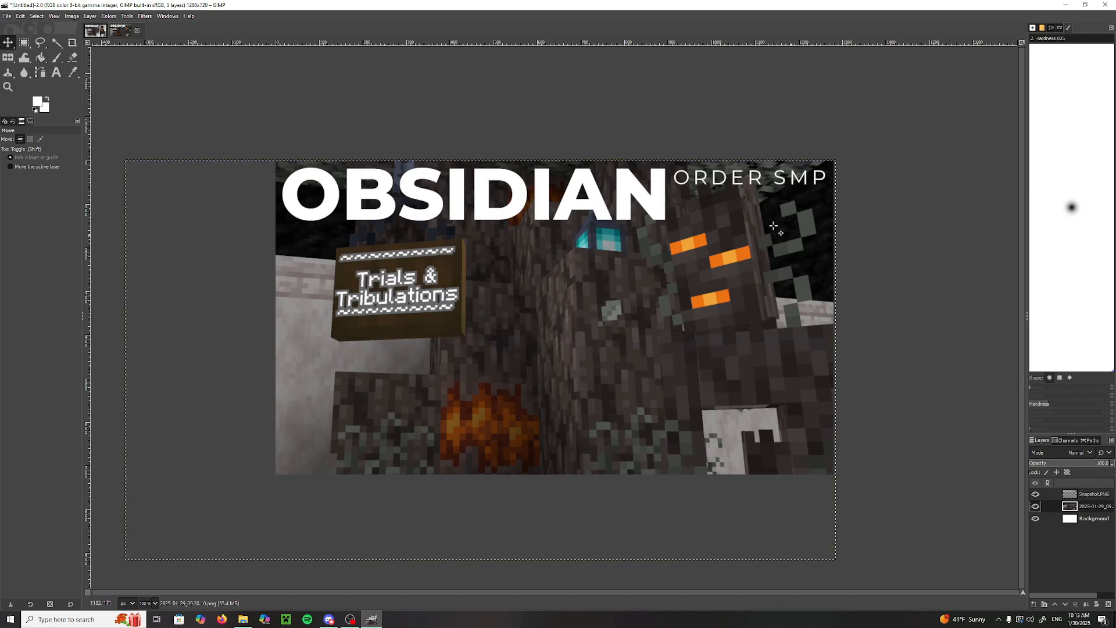
left_click_drag(761, 361, 711, 356)
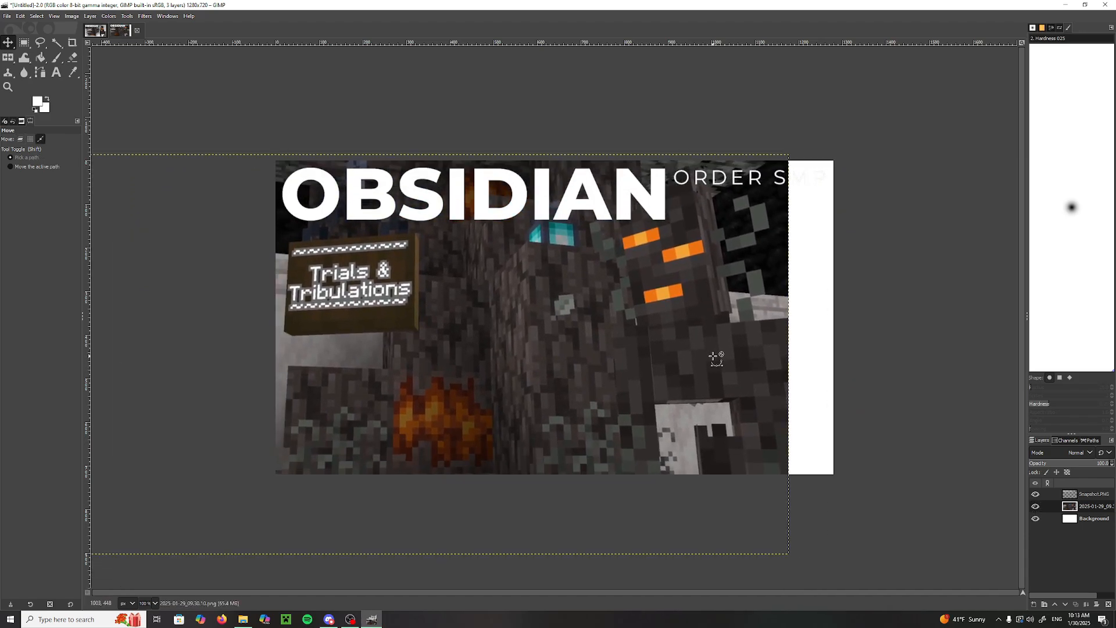
key("ctrl+z")
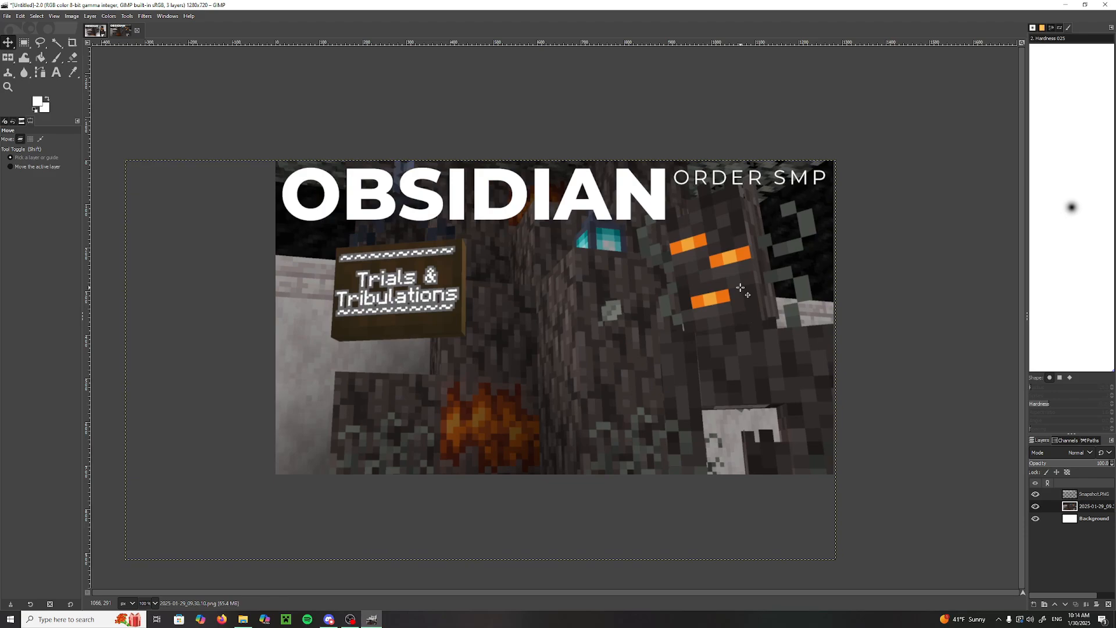
middle_click(818, 377)
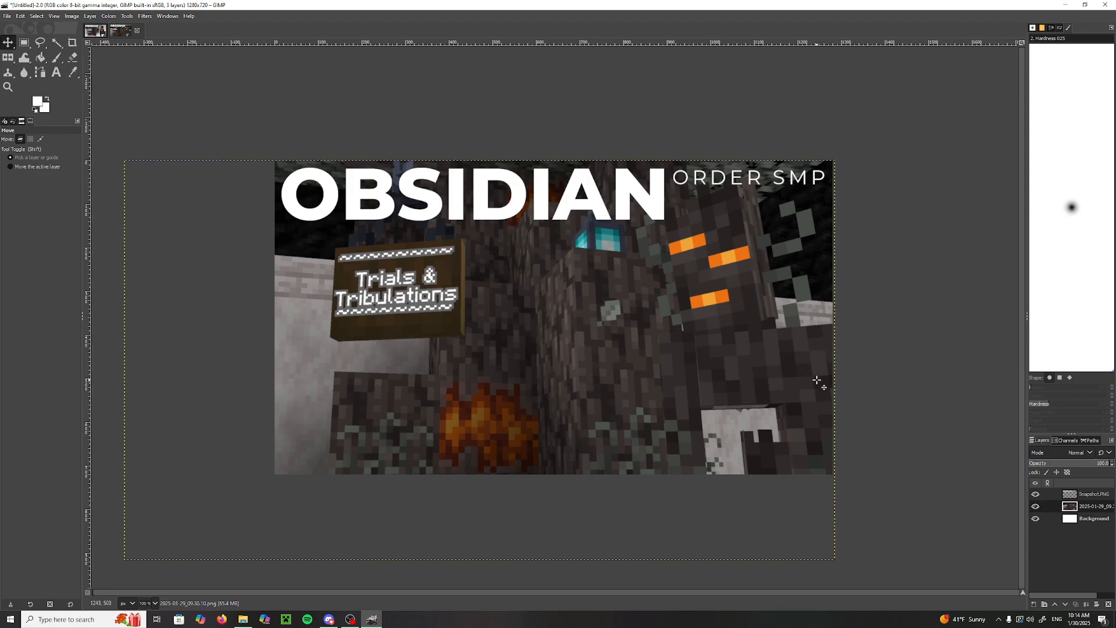
Step: On the game screenshot layer, start a Free Select outline below the canvas and trace up the creature's left side to the grey-green tendril
left_click(40, 45)
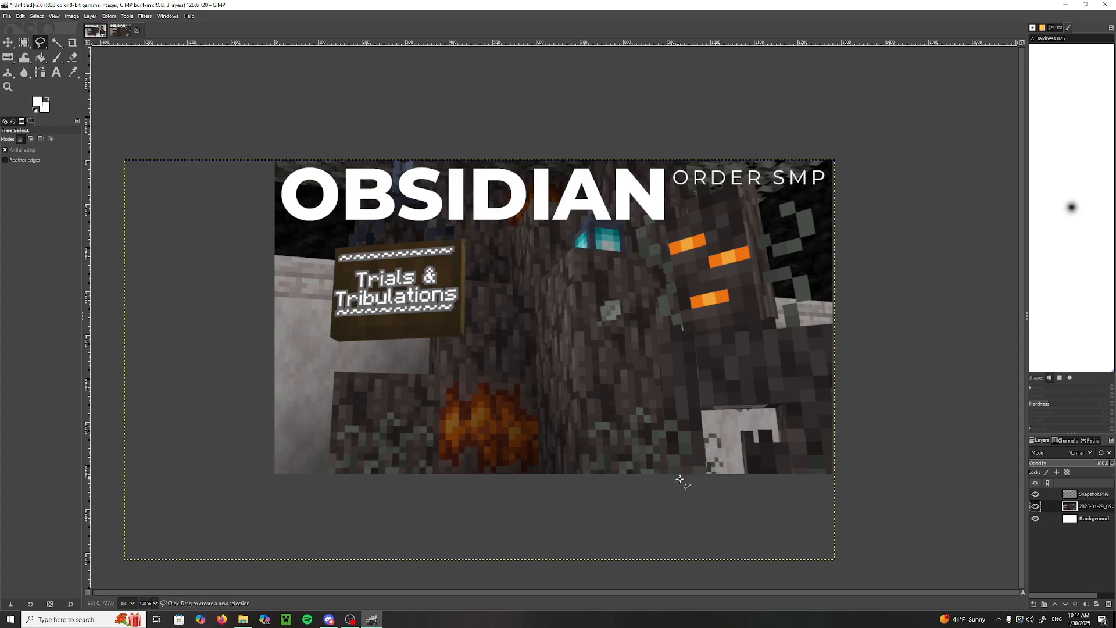
scroll(718, 480, "up", 2)
scroll(587, 462, "down", 2)
scroll(617, 461, "up", 2)
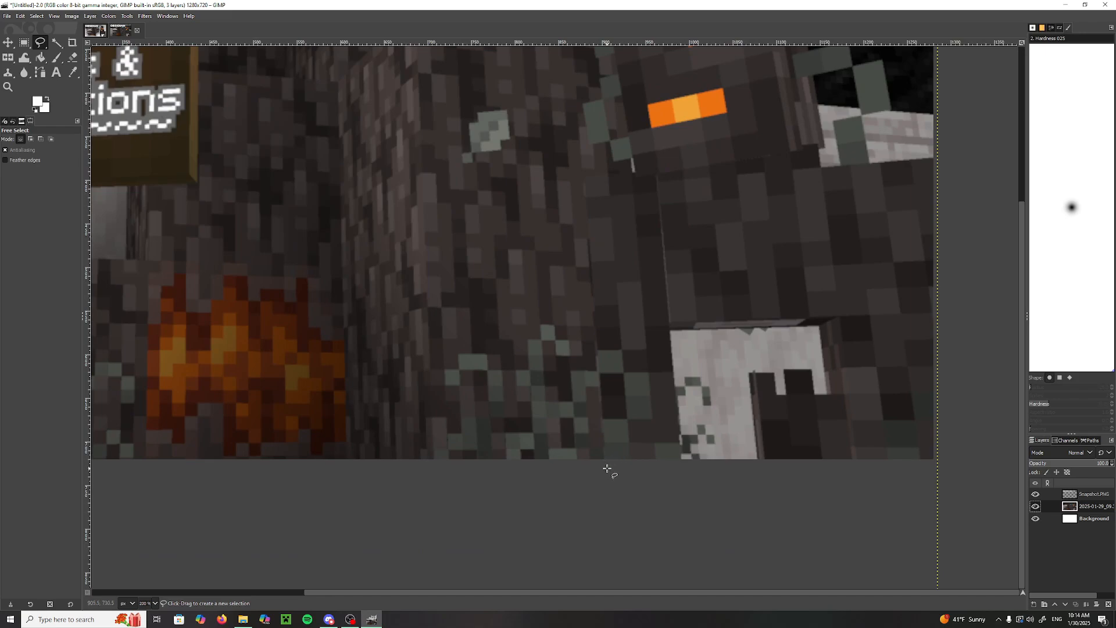
left_click(606, 467)
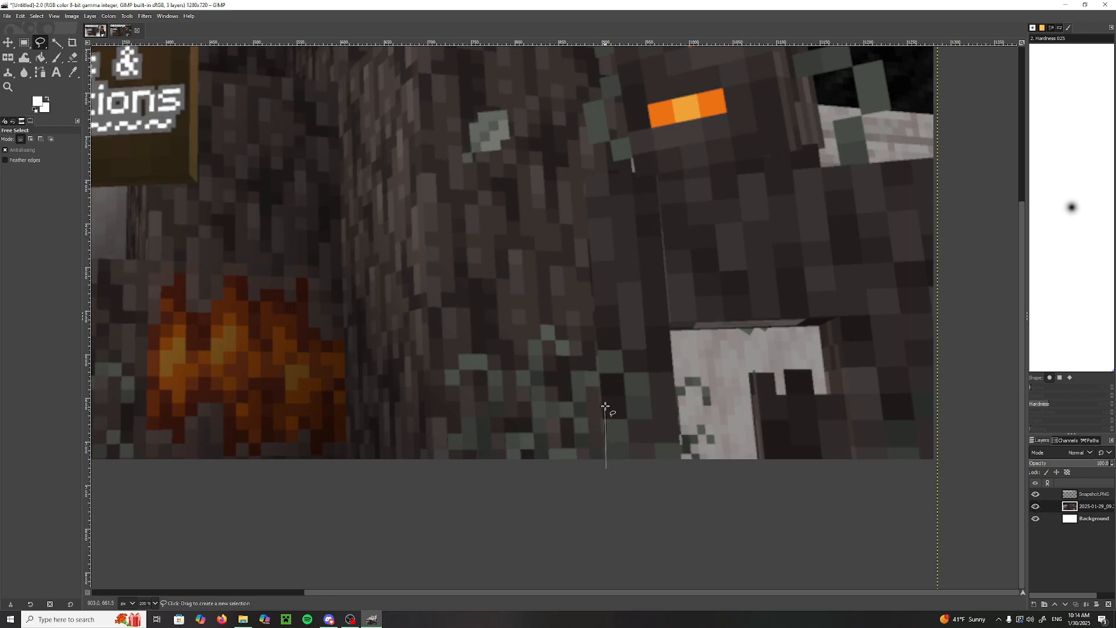
left_click(585, 180)
left_click(637, 174)
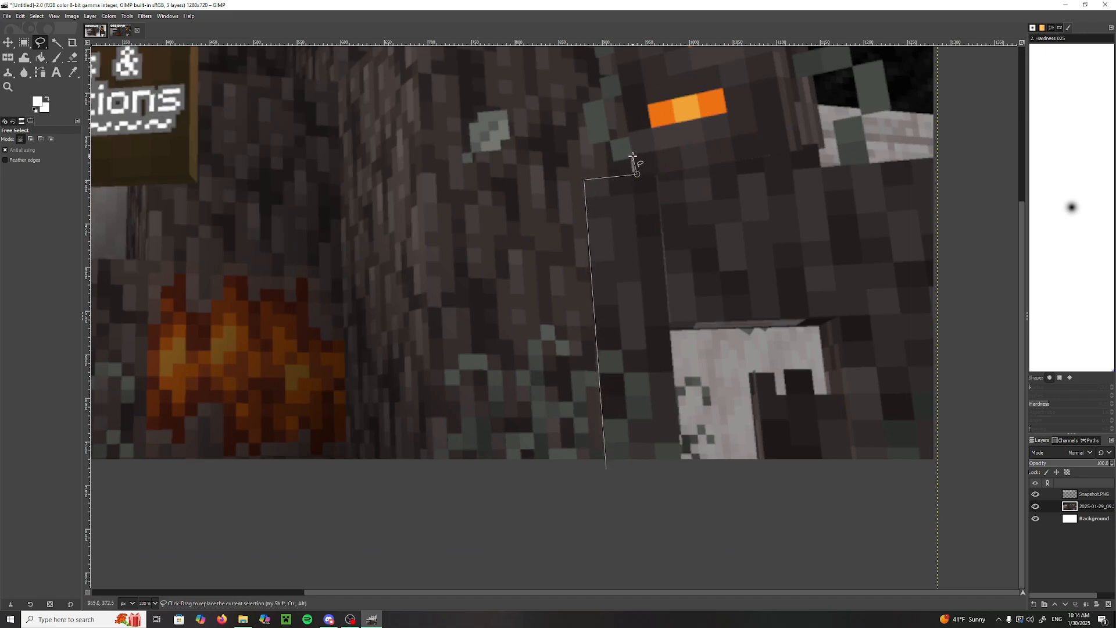
left_click(632, 157)
left_click(614, 161)
left_click(611, 141)
left_click(592, 144)
Step: Continue the Free Select outline around the tendrils, head and body, leave out the gap between the legs, and close it
left_click_drag(583, 104, 594, 188)
left_click(593, 188)
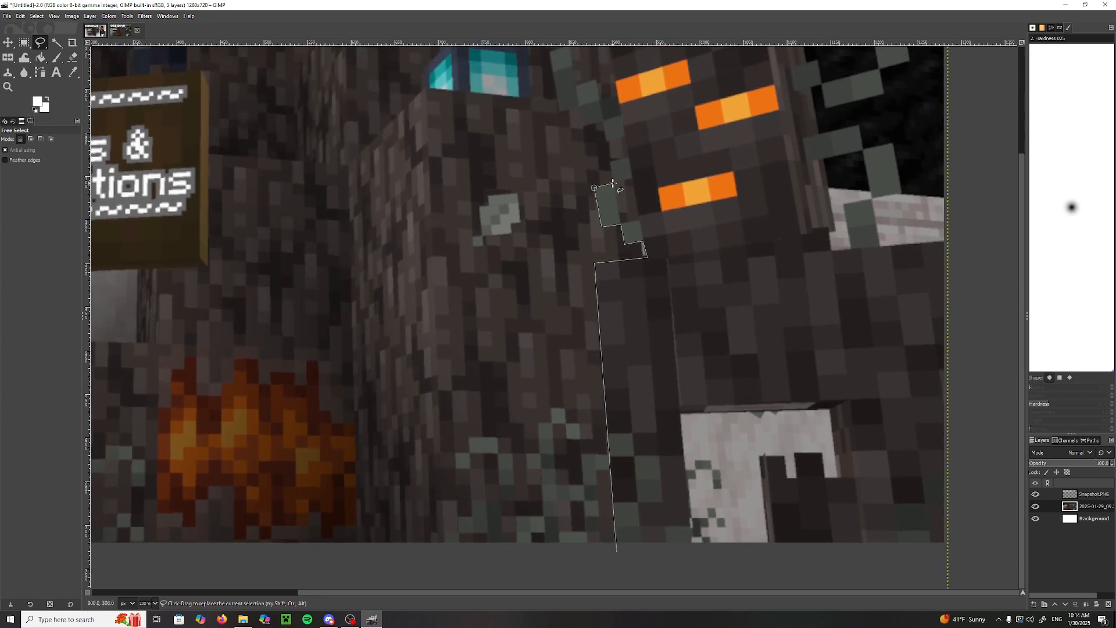
left_click(615, 182)
left_click(611, 163)
left_click(632, 157)
left_click(625, 137)
left_click(579, 107)
left_click(561, 111)
scroll(567, 79, "up", 3)
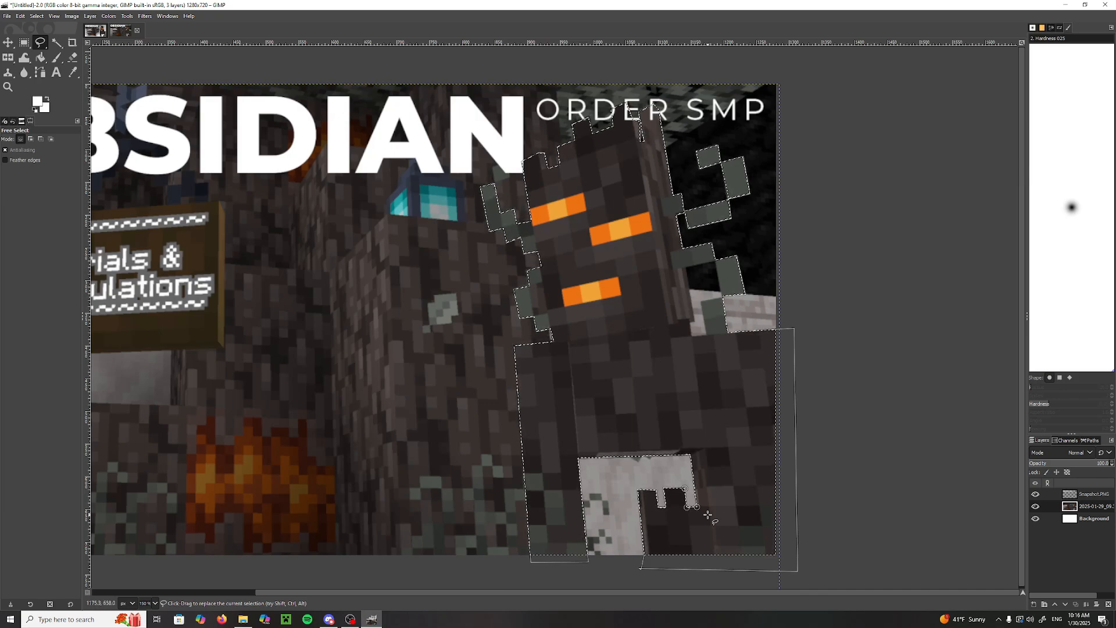
Step: Cut the selected creature out of the screenshot layer and paste it back as a new layer
key("ctrl+x")
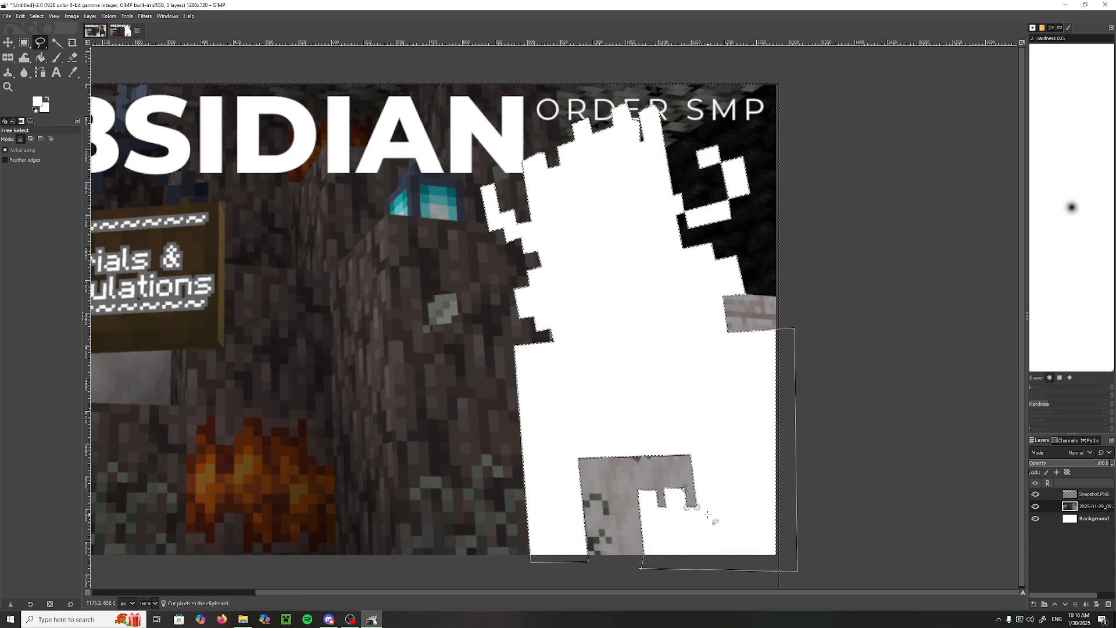
key("ctrl+v")
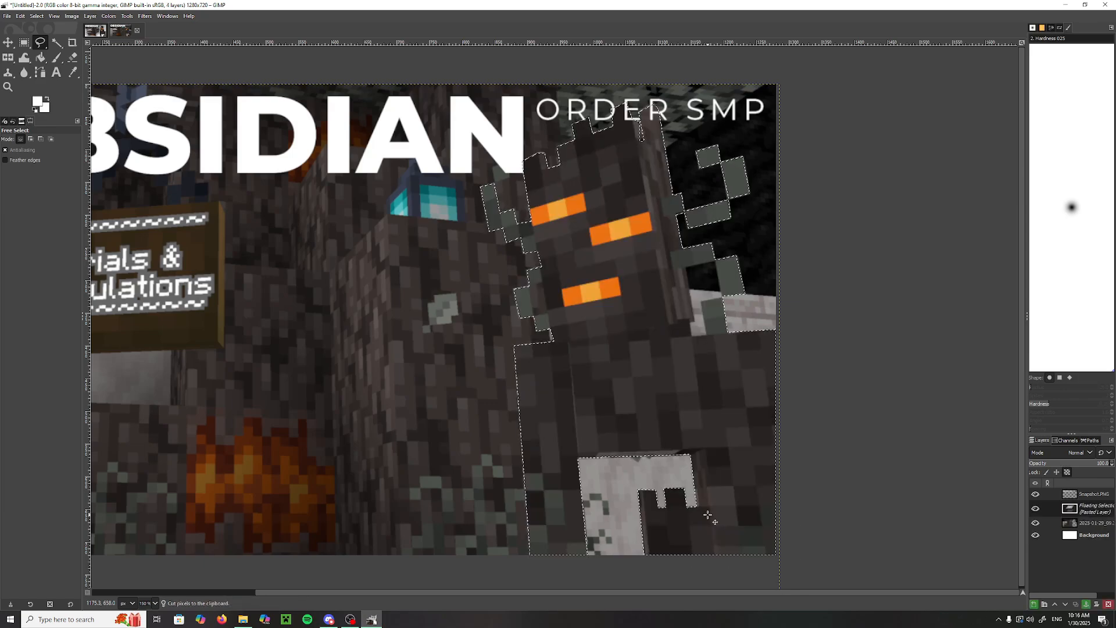
right_click(1091, 513)
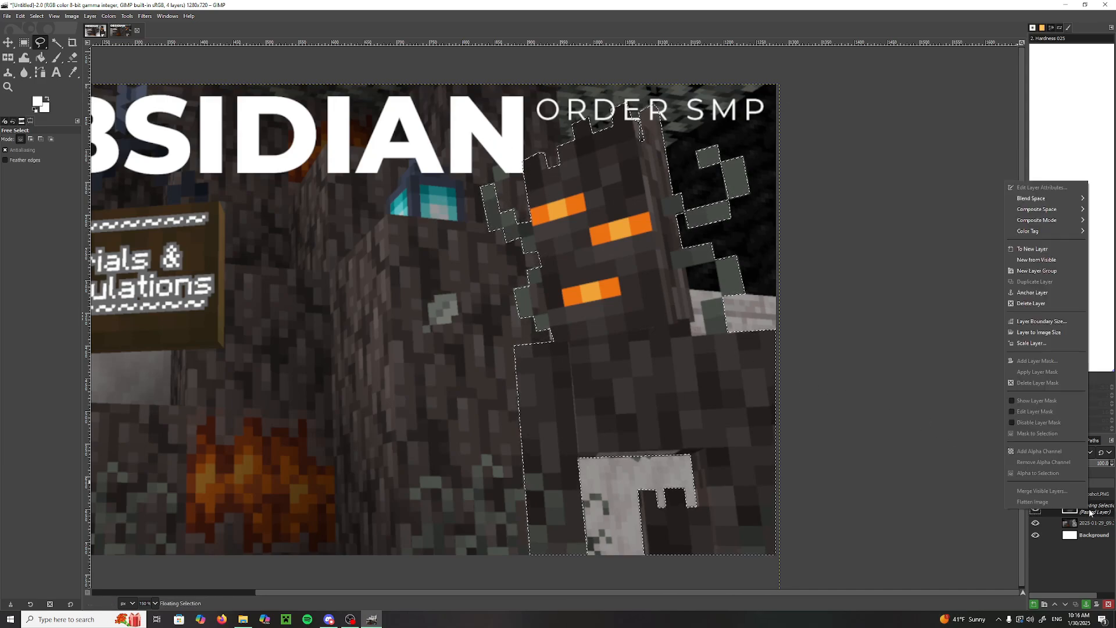
left_click(1026, 249)
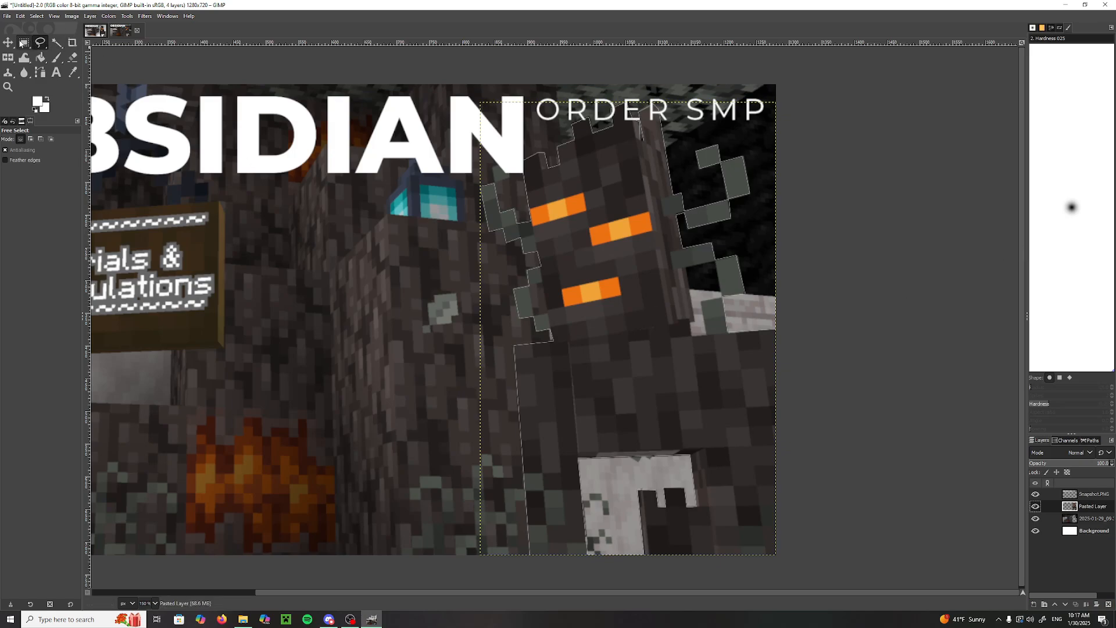
Step: Try moving the cut-out creature layer to the left and undo the move
left_click(8, 43)
left_click_drag(636, 286, 438, 292)
key("ctrl+z")
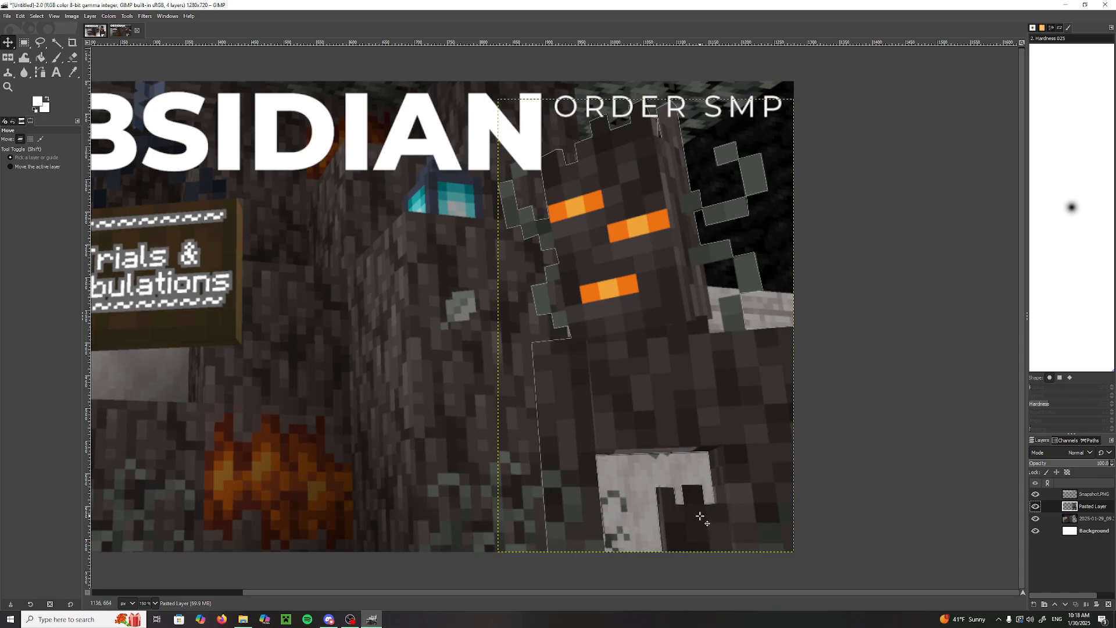
scroll(700, 517, "down", 1)
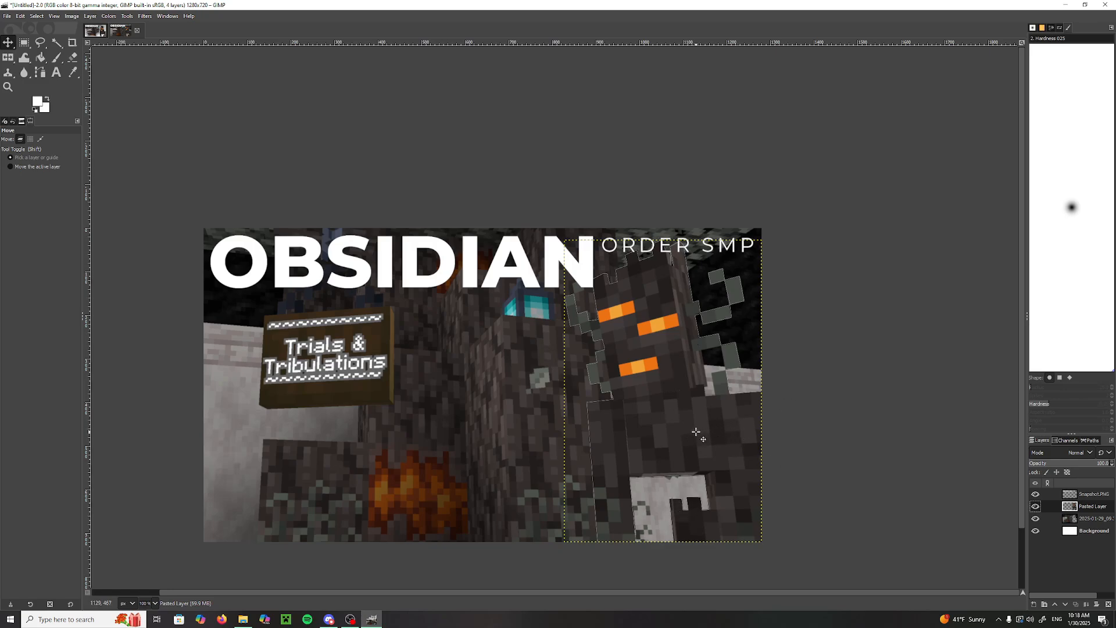
left_click(39, 43)
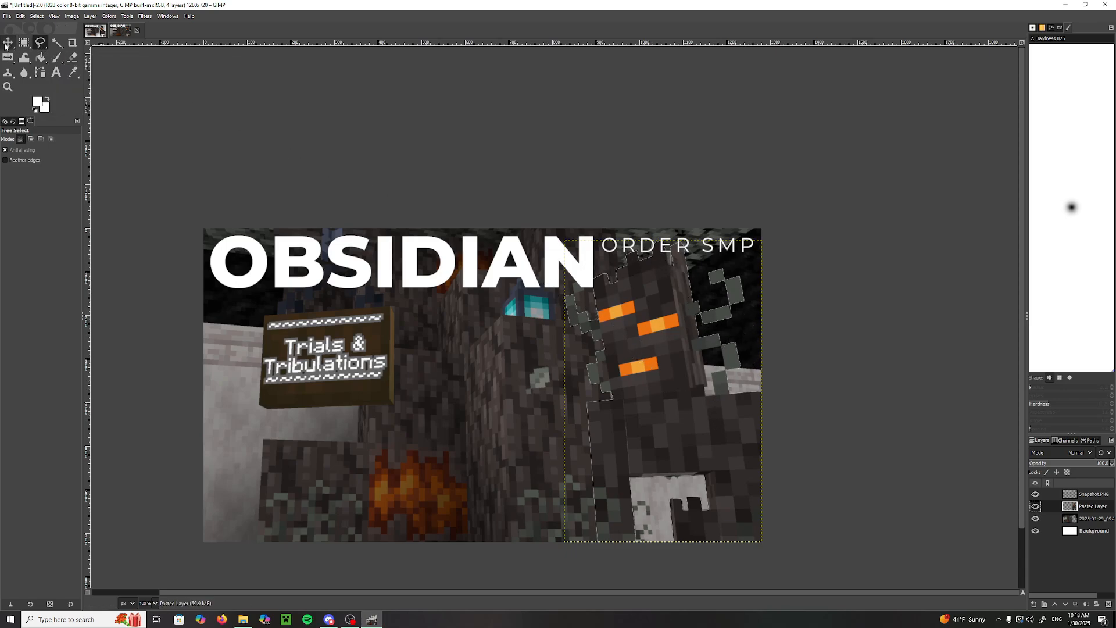
key("m")
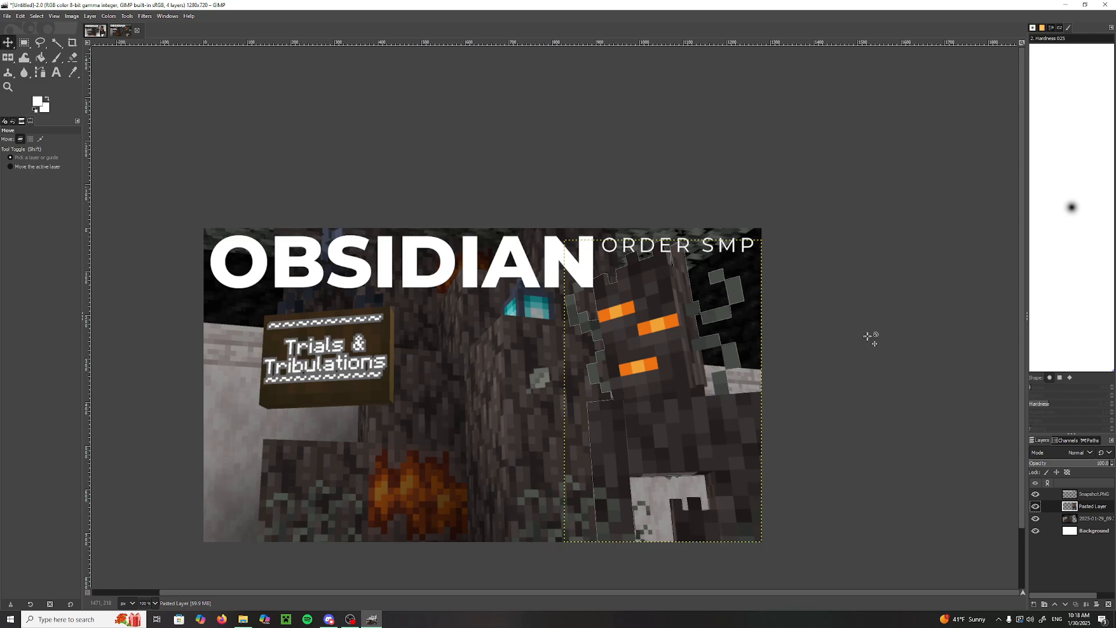
right_click(1073, 512)
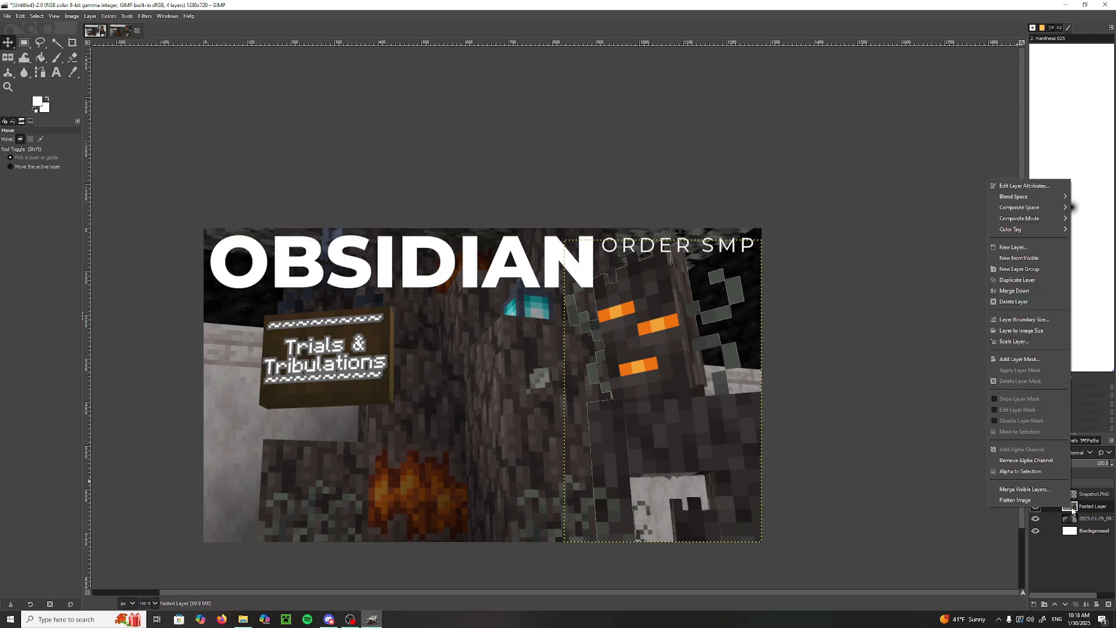
left_click(1073, 512)
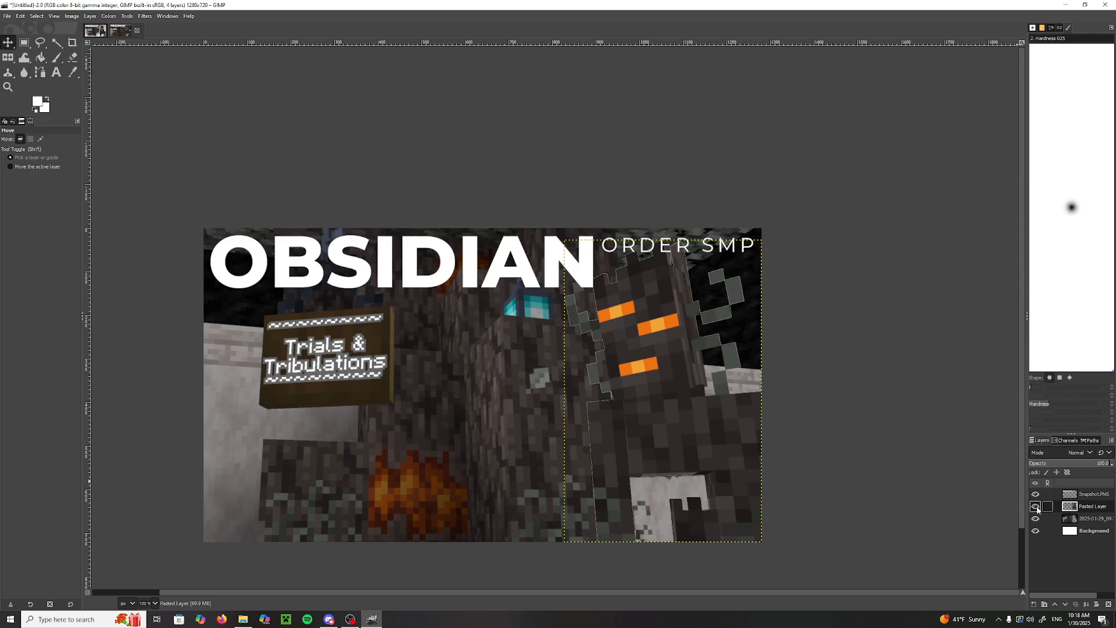
left_click(1036, 507)
left_click(1036, 507)
Step: Make a selection from the cut-out creature layer's alpha and grow it by a few pixels
right_click(1067, 510)
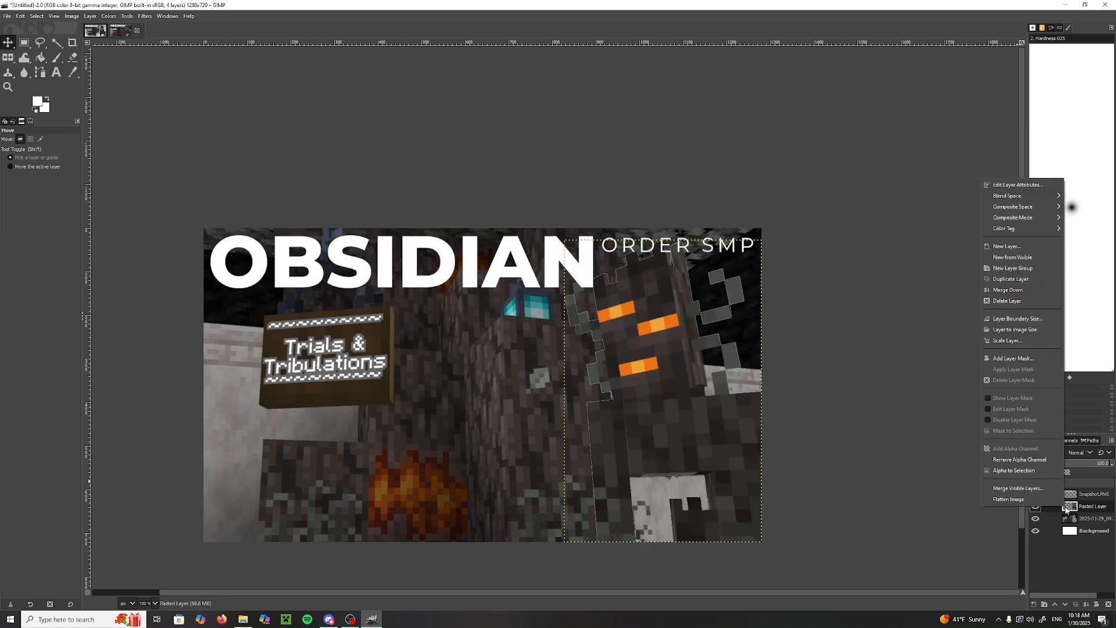
left_click(1023, 472)
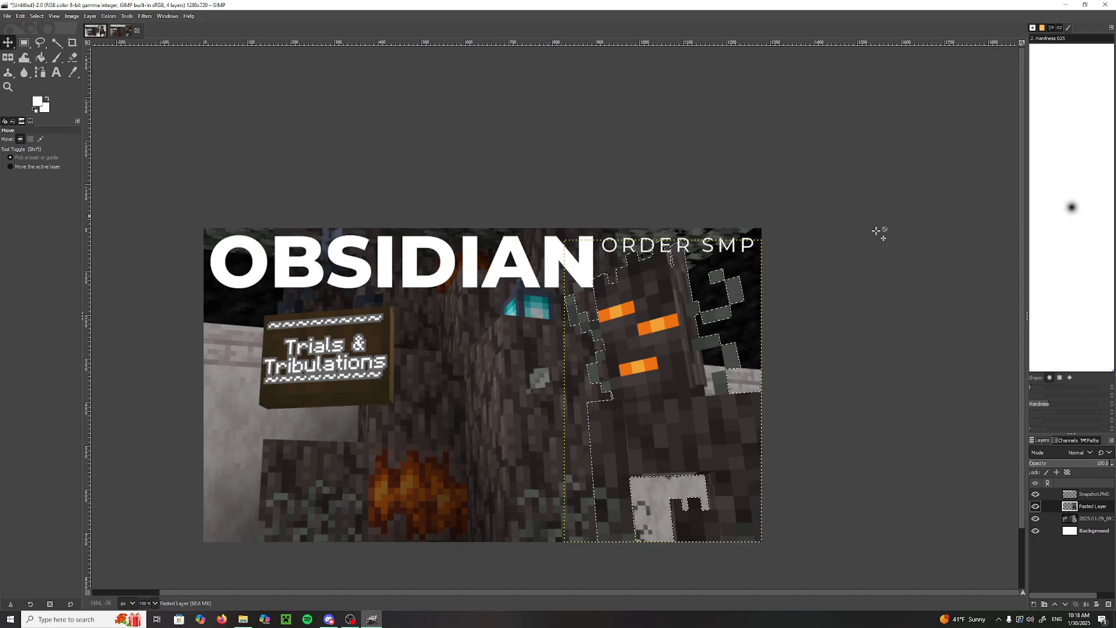
right_click(646, 377)
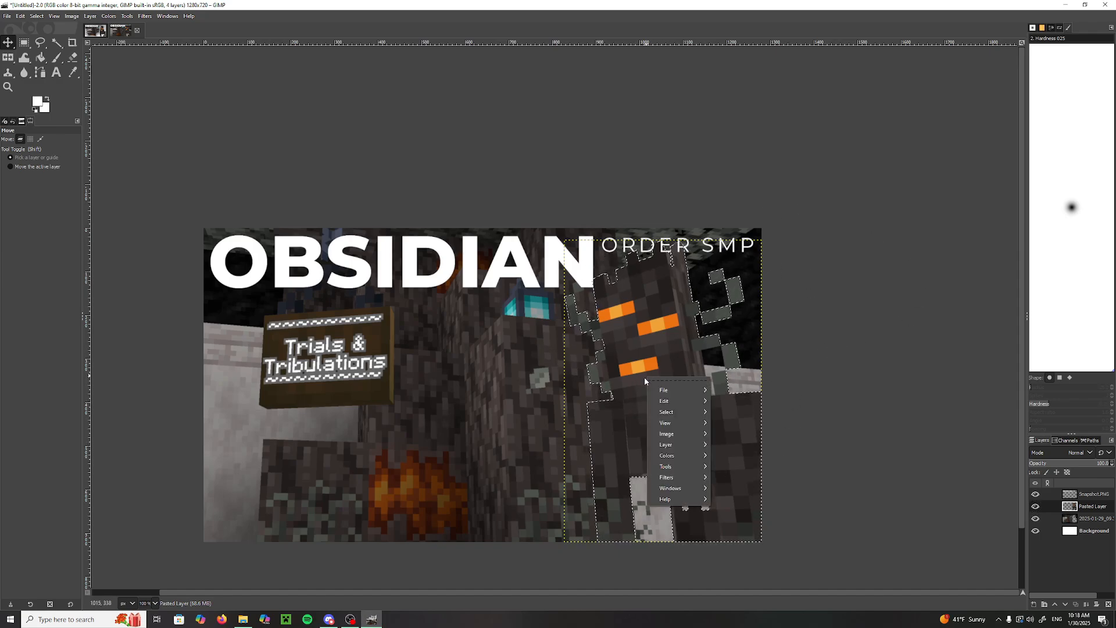
mouse_move(674, 413)
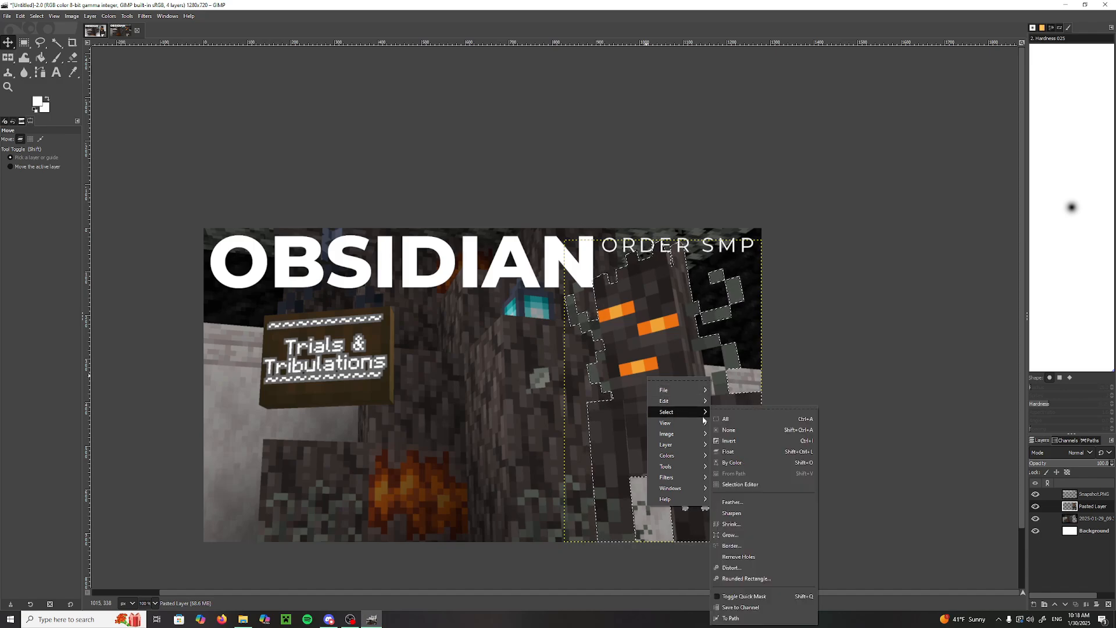
left_click(729, 535)
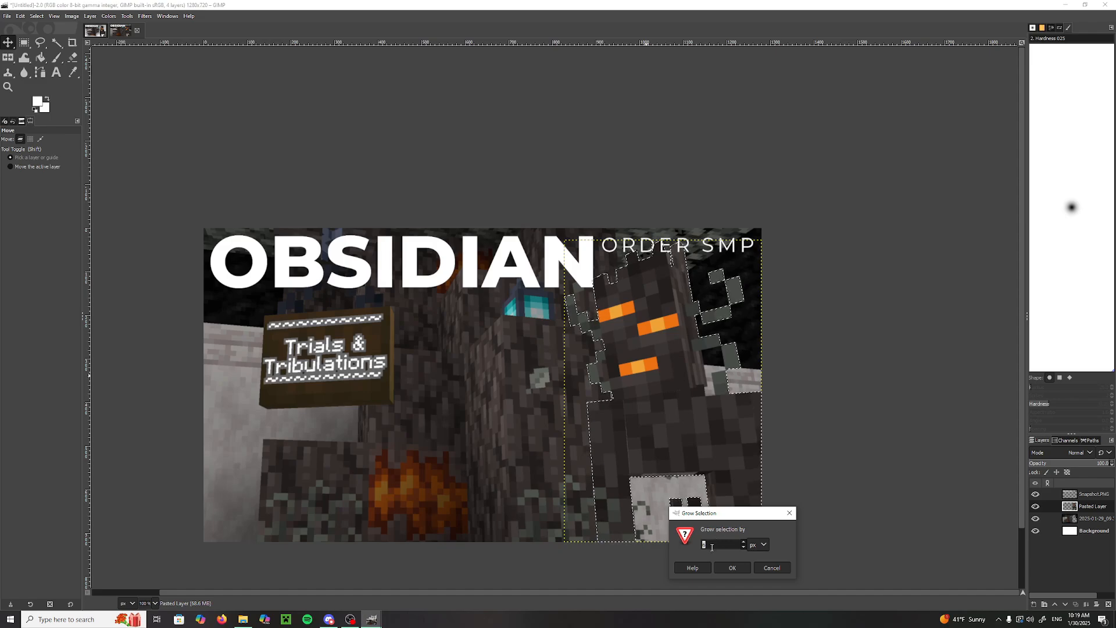
left_click(731, 570)
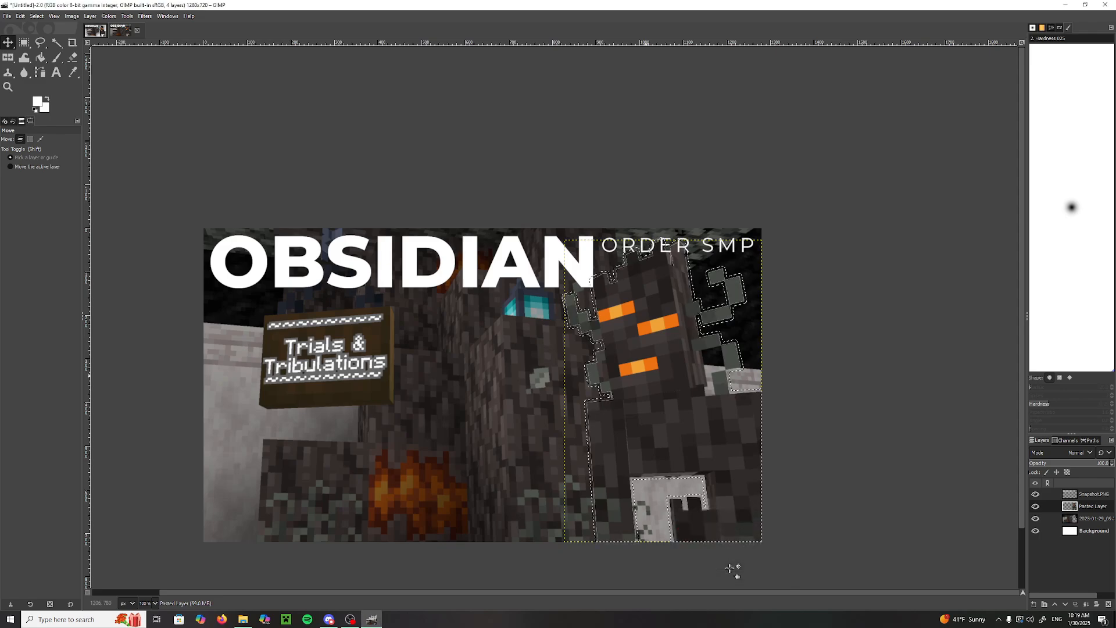
Step: Check the grown selection's margin and add a transparent 1280 × 720 layer named Outline
scroll(609, 400, "up", 5)
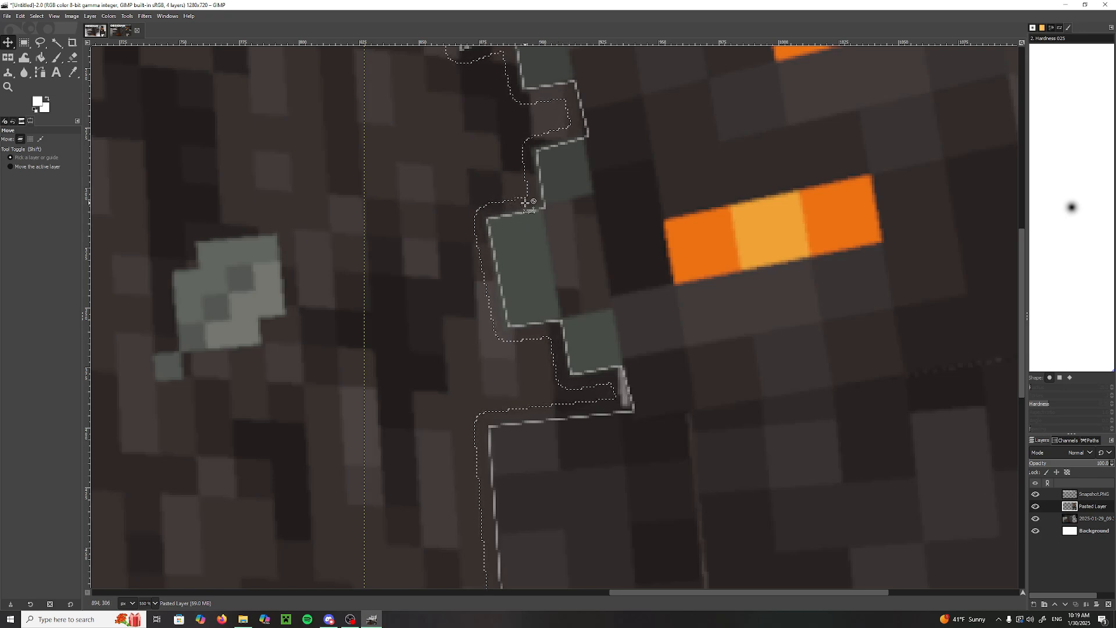
scroll(520, 212, "down", 5)
scroll(521, 217, "down", 2)
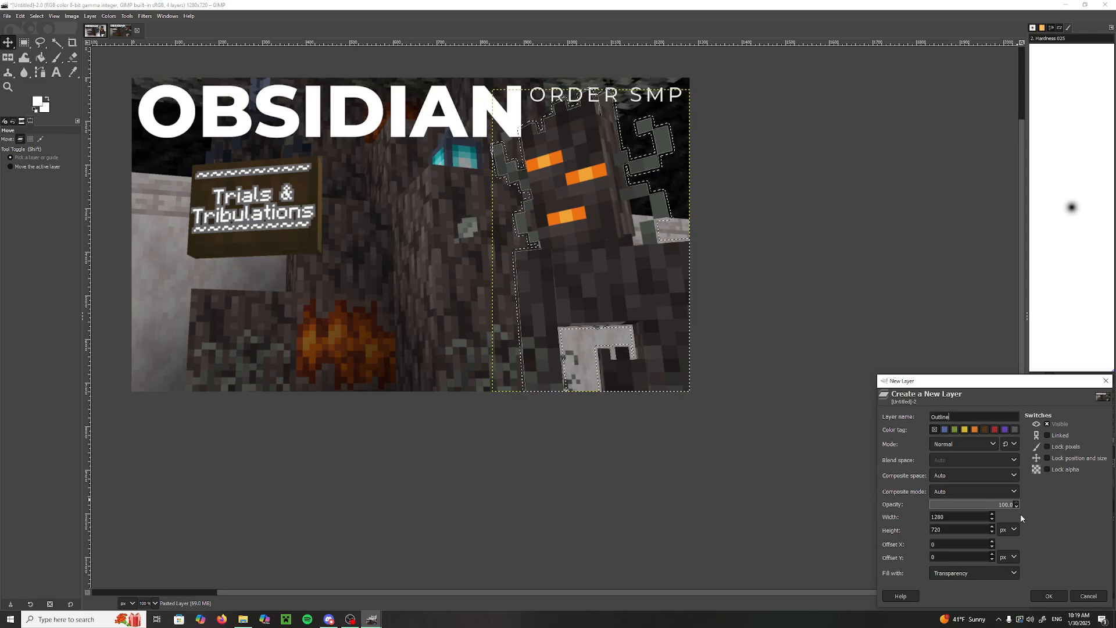
left_click(1050, 597)
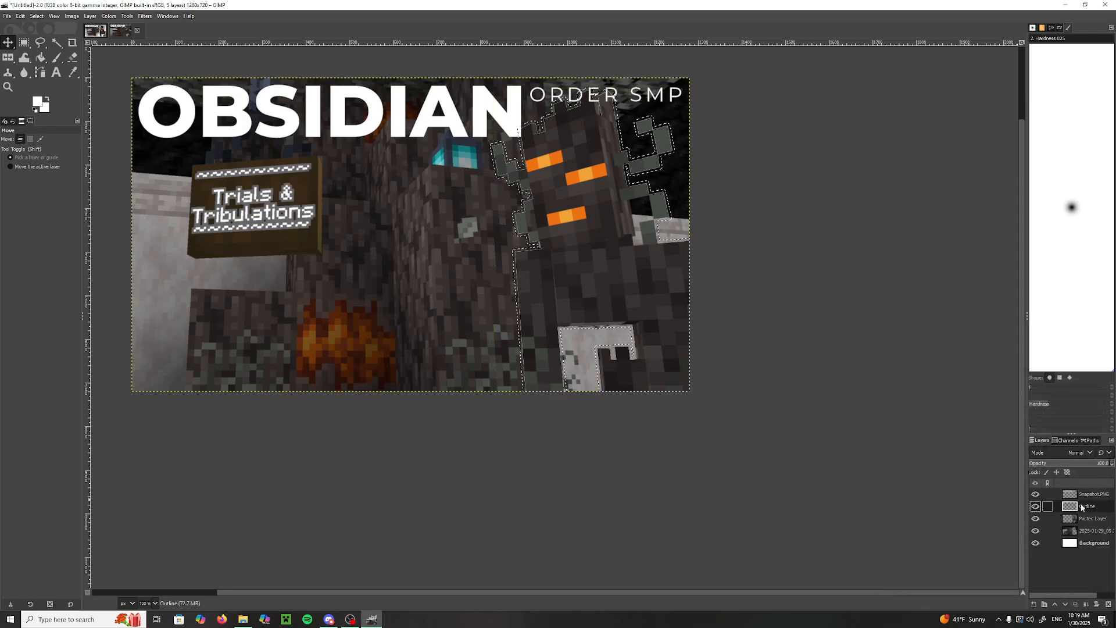
Step: Paint the grown selection white on the Outline layer with an enlarged 1. Pixel brush at 100 opacity and place that layer beneath the cut-out creature
left_click(56, 59)
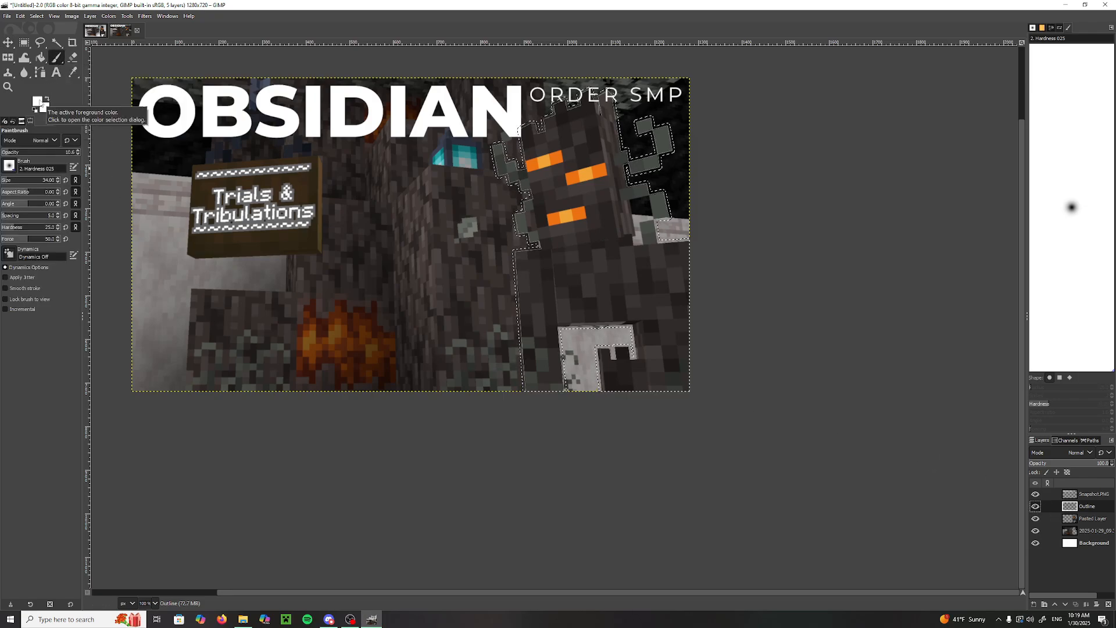
left_click(25, 169)
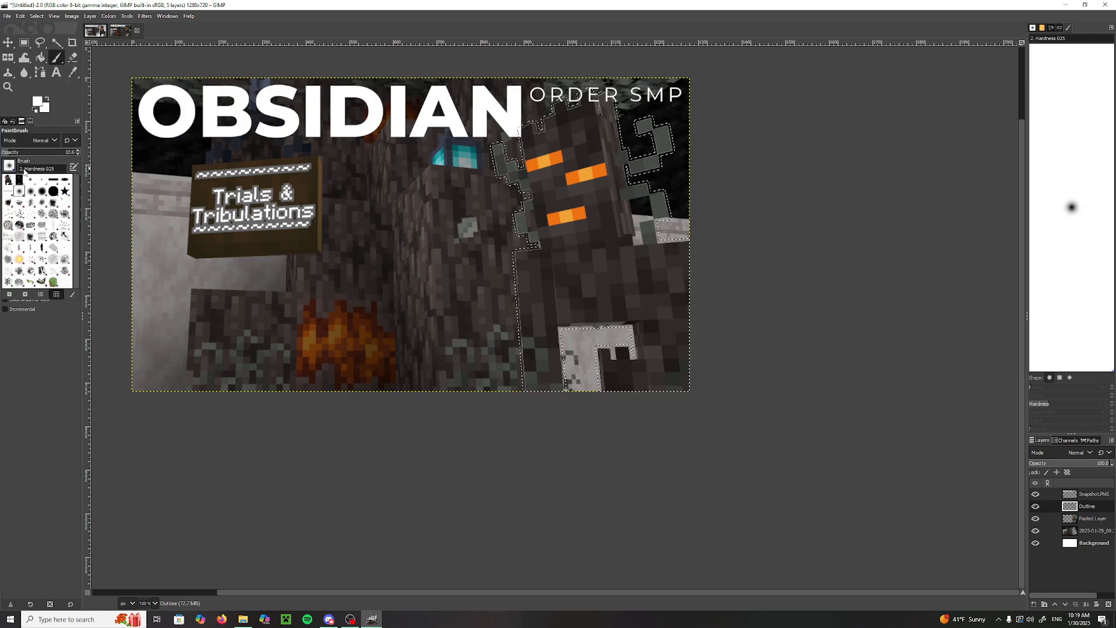
left_click(43, 181)
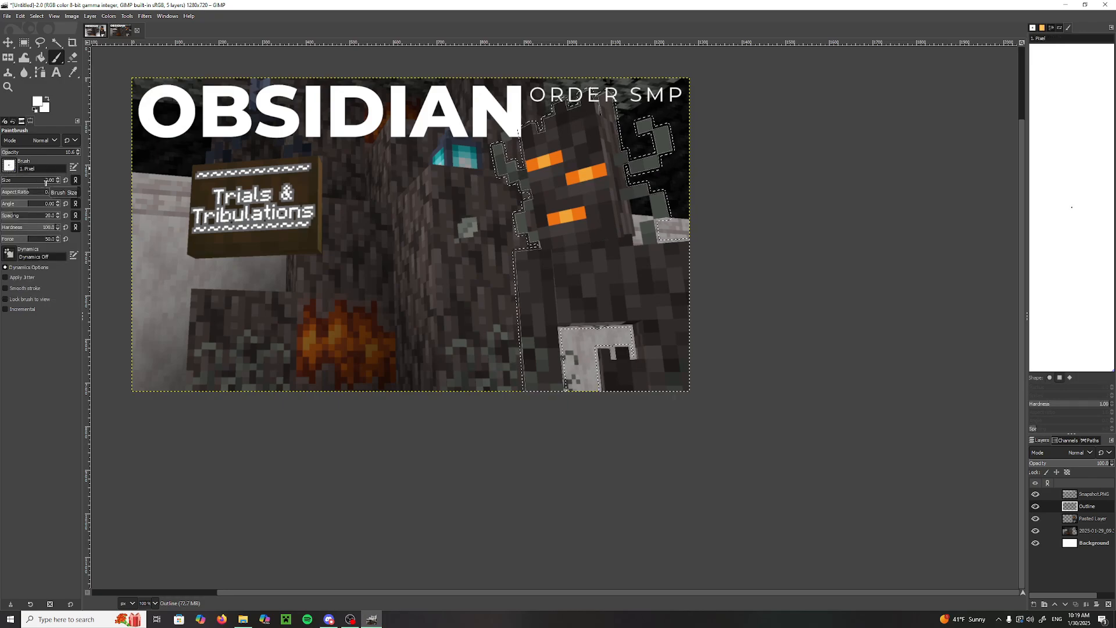
left_click_drag(15, 183, 81, 162)
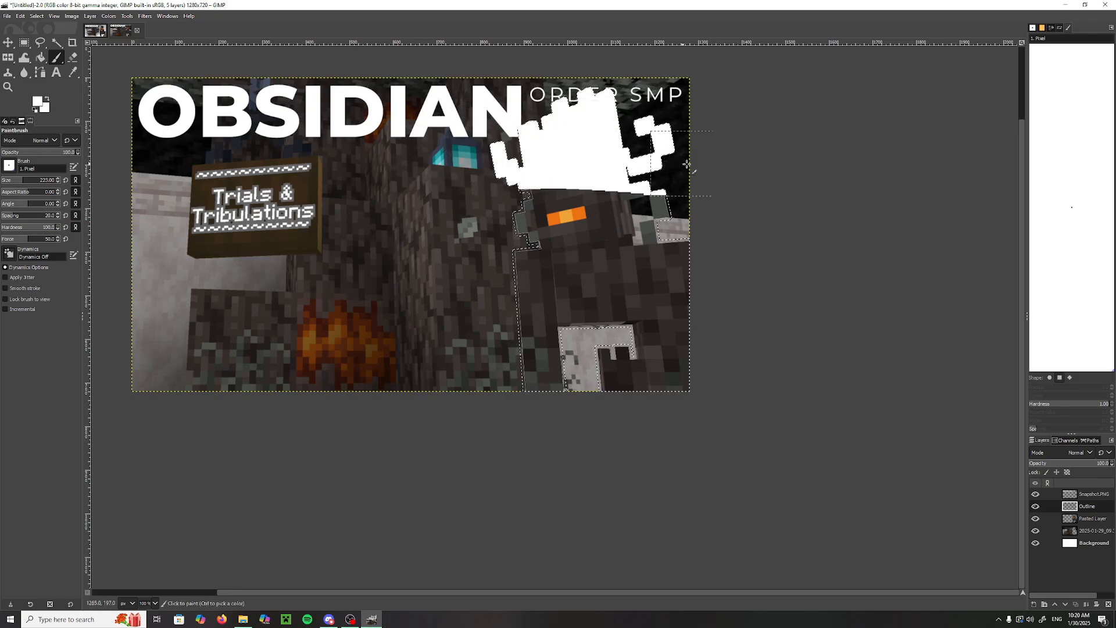
mouse_move(519, 249)
left_mouse_down()
mouse_move(745, 277)
mouse_move(529, 343)
mouse_move(446, 418)
mouse_move(451, 442)
left_mouse_up()
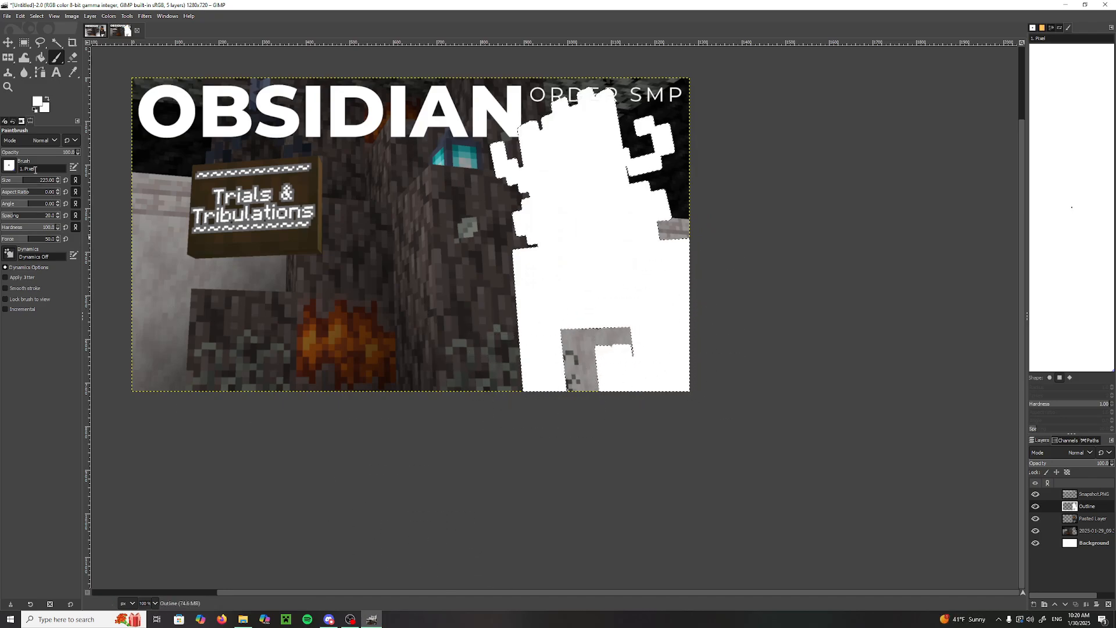
left_click(12, 43)
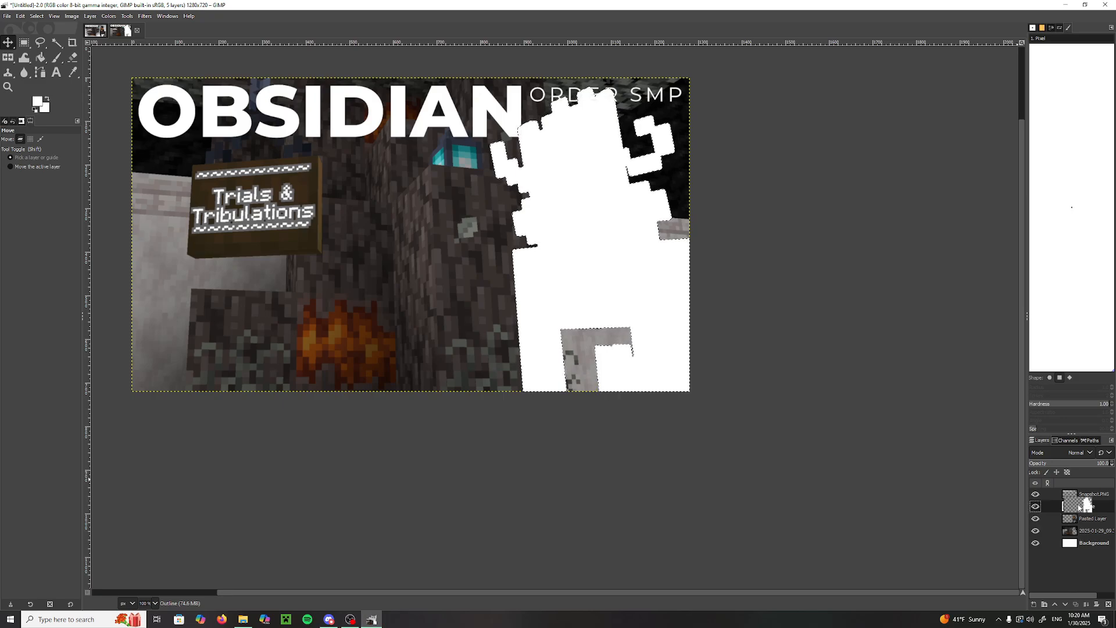
left_click_drag(1079, 507, 1079, 527)
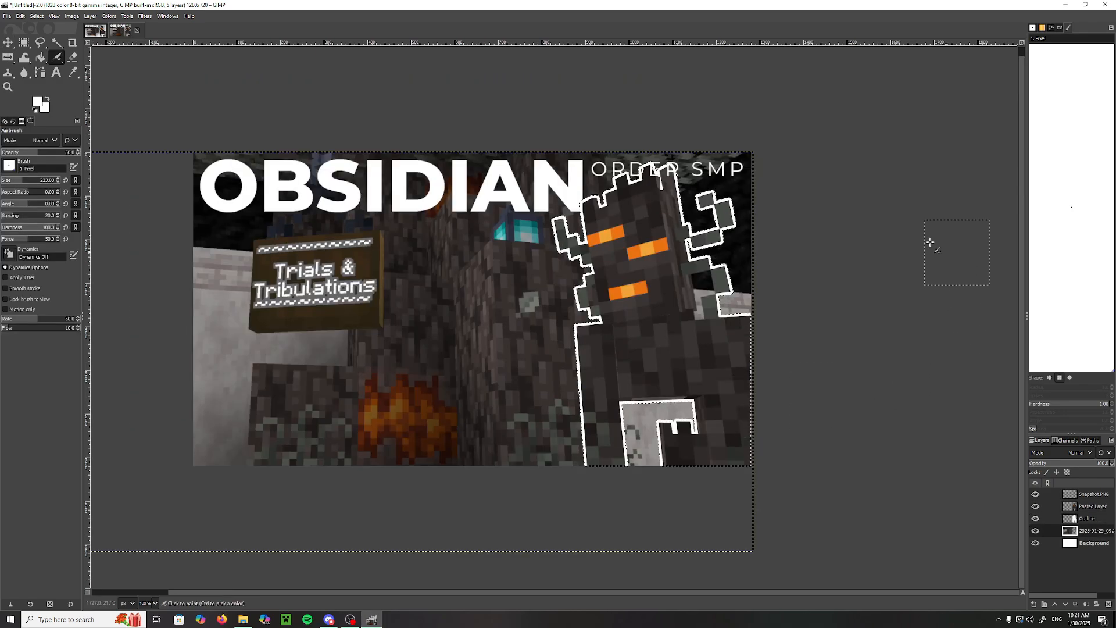
Step: On the Snapshot.PNG title layer, erase the parts of the first R and the D in ORDER overlapping the creature, using brush size 21
left_click(1073, 494)
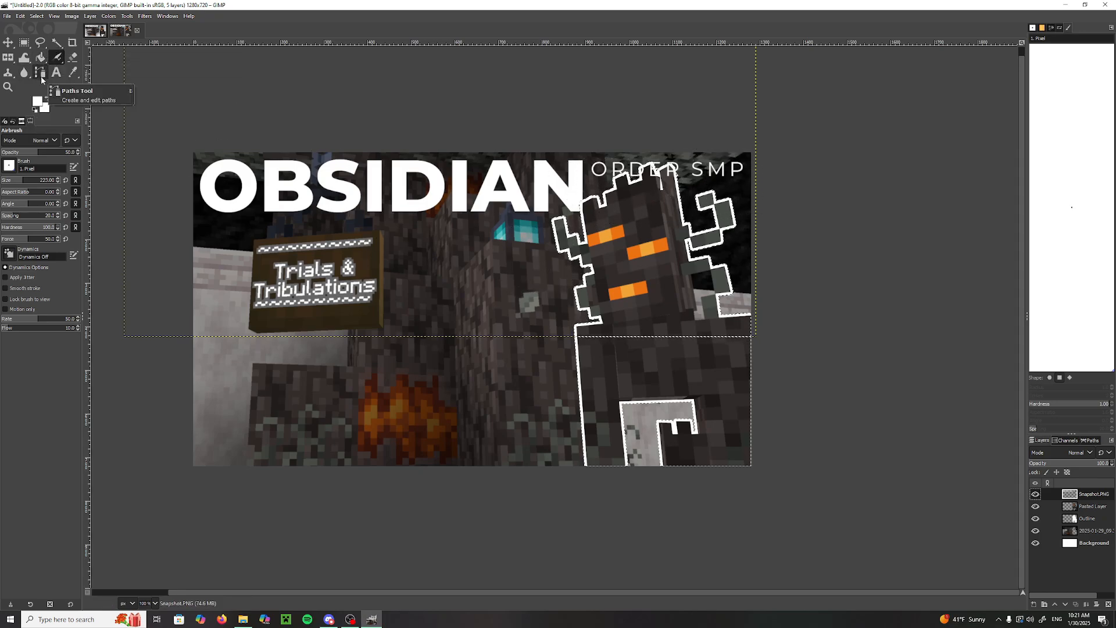
left_click(72, 57)
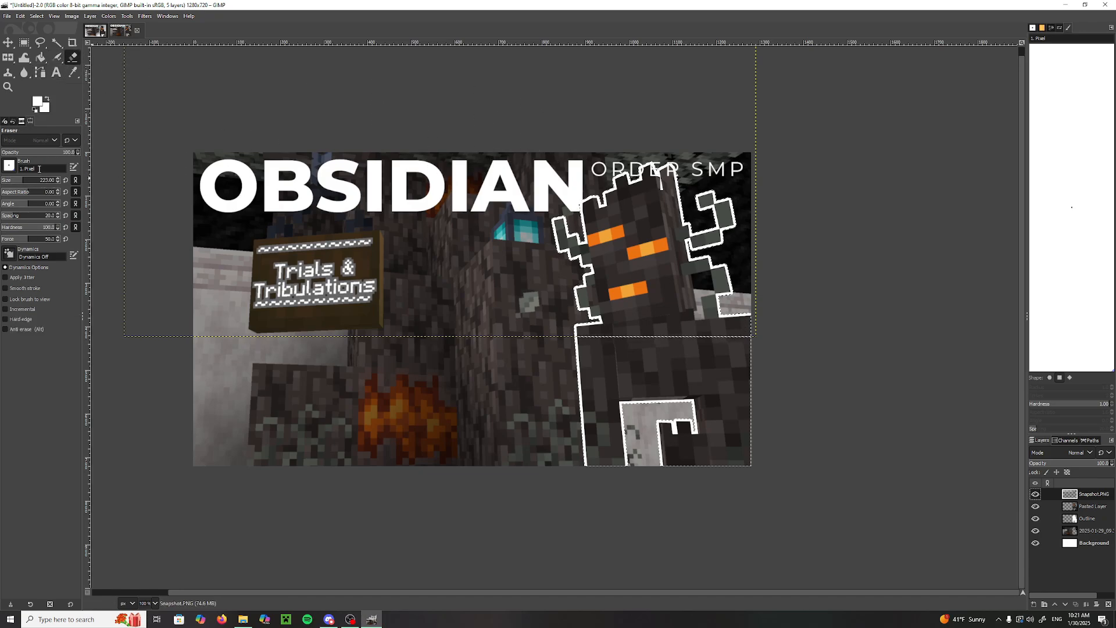
left_click(7, 181)
left_click_drag(7, 182, 6, 181)
scroll(649, 172, "up", 9)
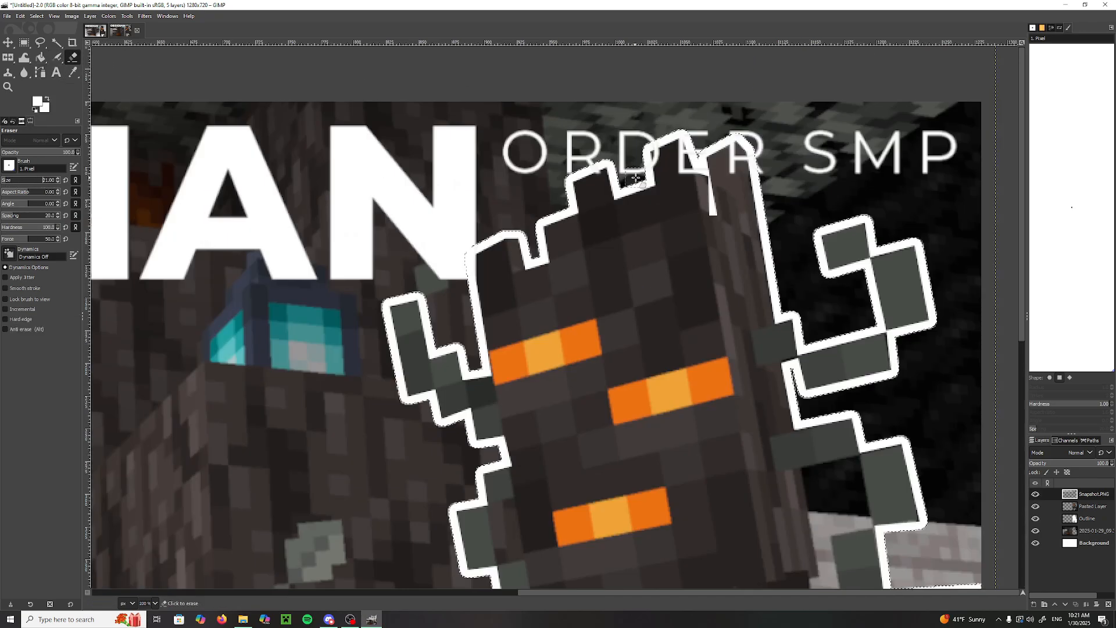
scroll(675, 125, "down", 2)
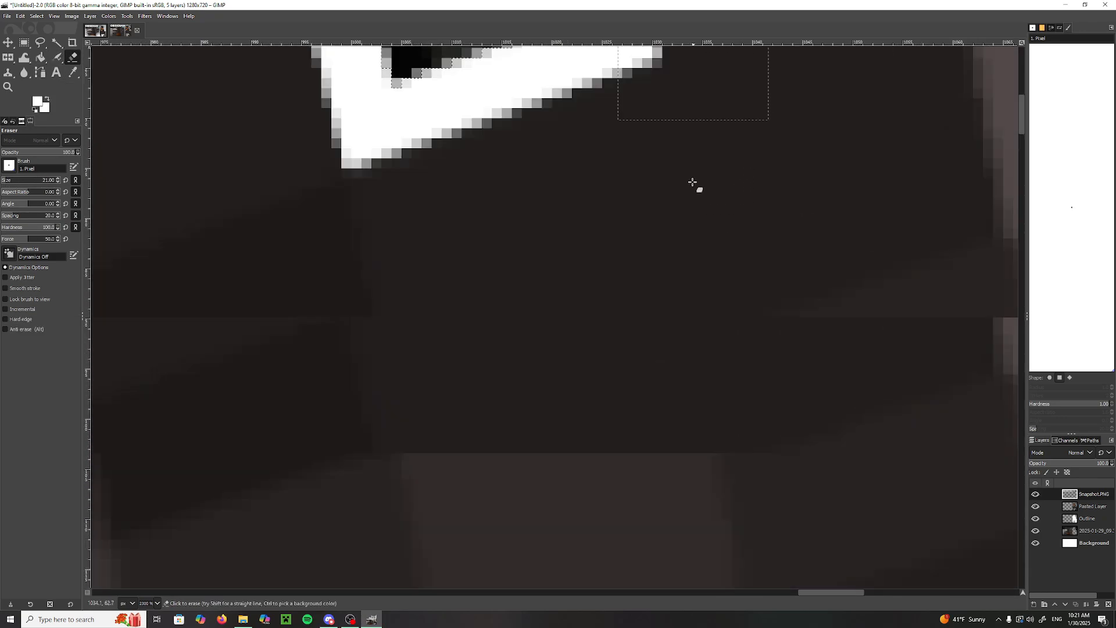
scroll(695, 182, "up", 3)
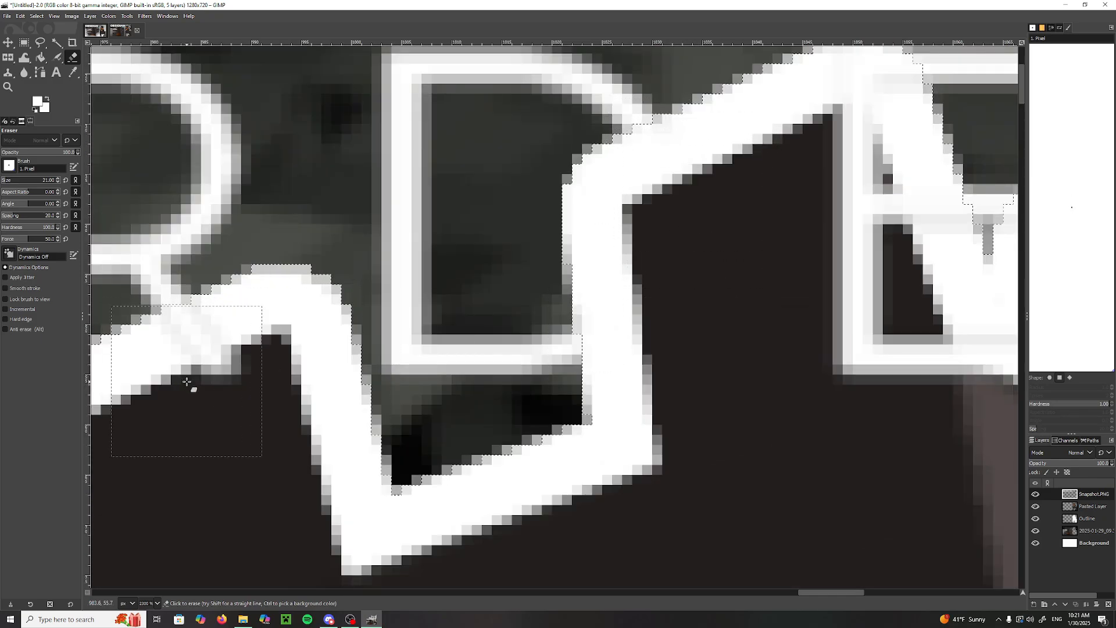
scroll(247, 426, "down", 2)
scroll(261, 411, "up", 1)
scroll(331, 351, "down", 1)
scroll(325, 334, "down", 1)
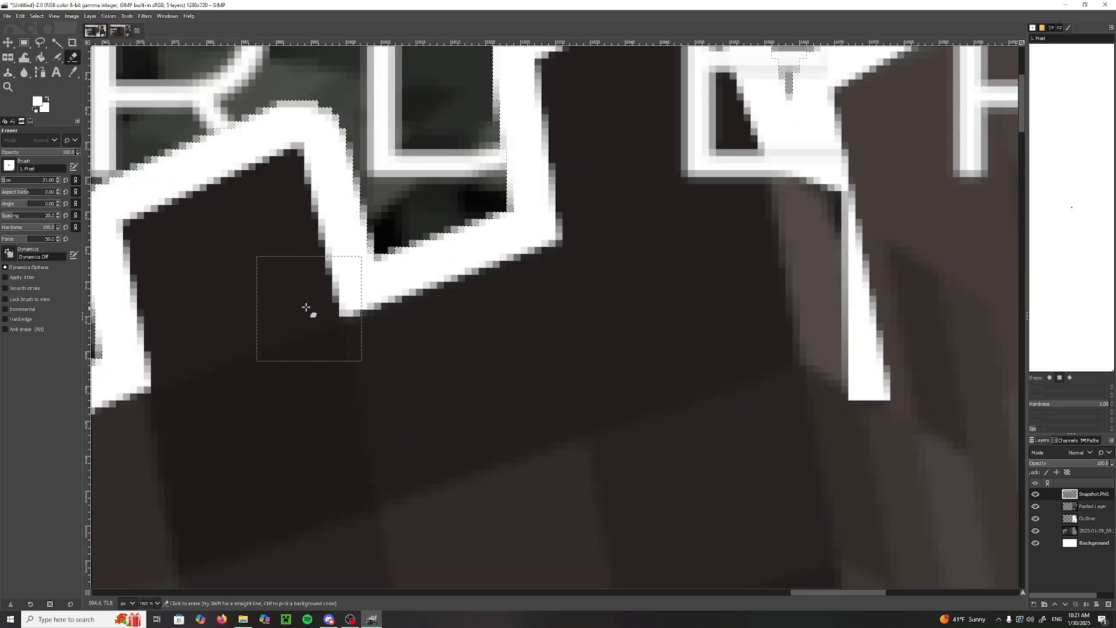
Step: Erase the parts of the E and second R in ORDER that lie inside the creature's outline, keeping the letters outside it
left_click_drag(307, 309, 258, 415)
left_click_drag(545, 297, 413, 360)
mouse_move(478, 201)
left_mouse_down()
mouse_move(487, 236)
mouse_move(573, 376)
mouse_move(666, 359)
left_mouse_up()
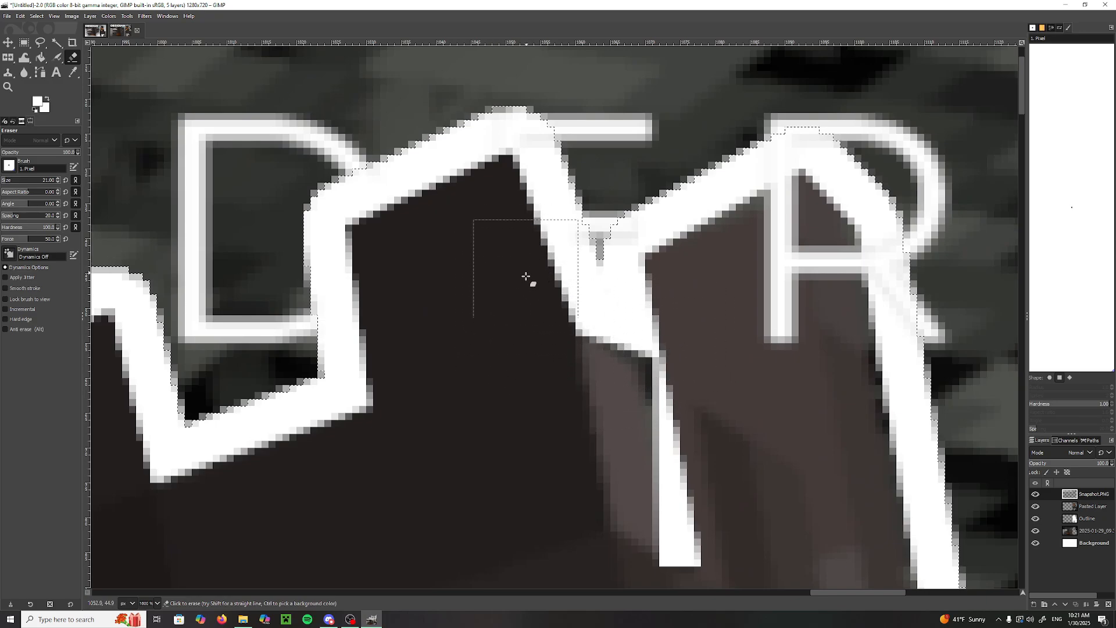
mouse_move(762, 384)
left_mouse_down()
mouse_move(777, 197)
mouse_move(823, 254)
left_mouse_up()
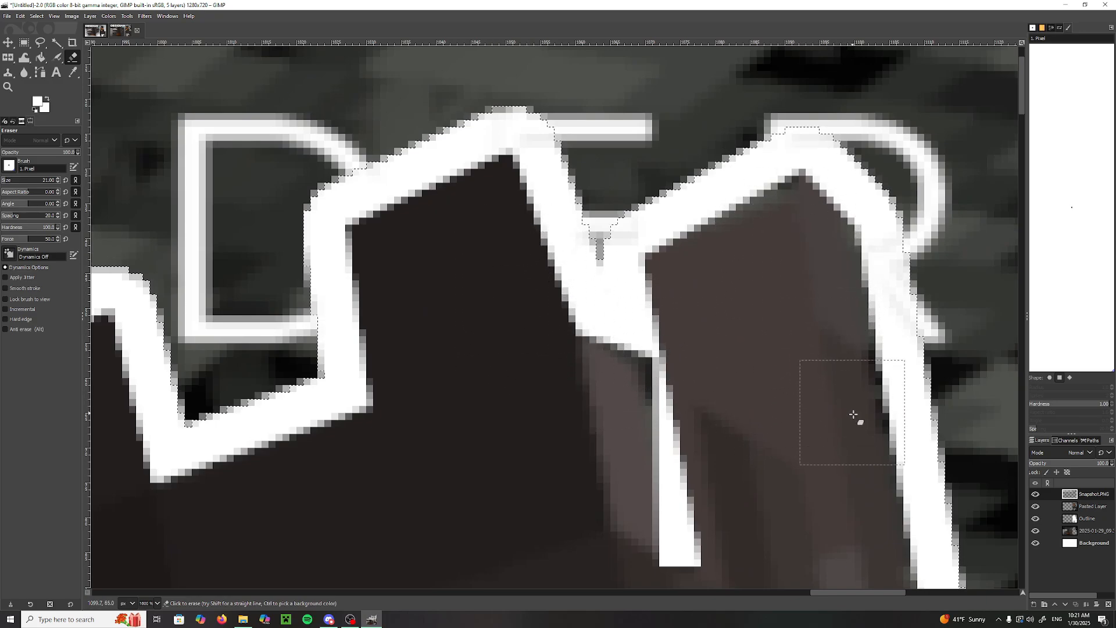
scroll(836, 382, "down", 1)
scroll(806, 390, "down", 3)
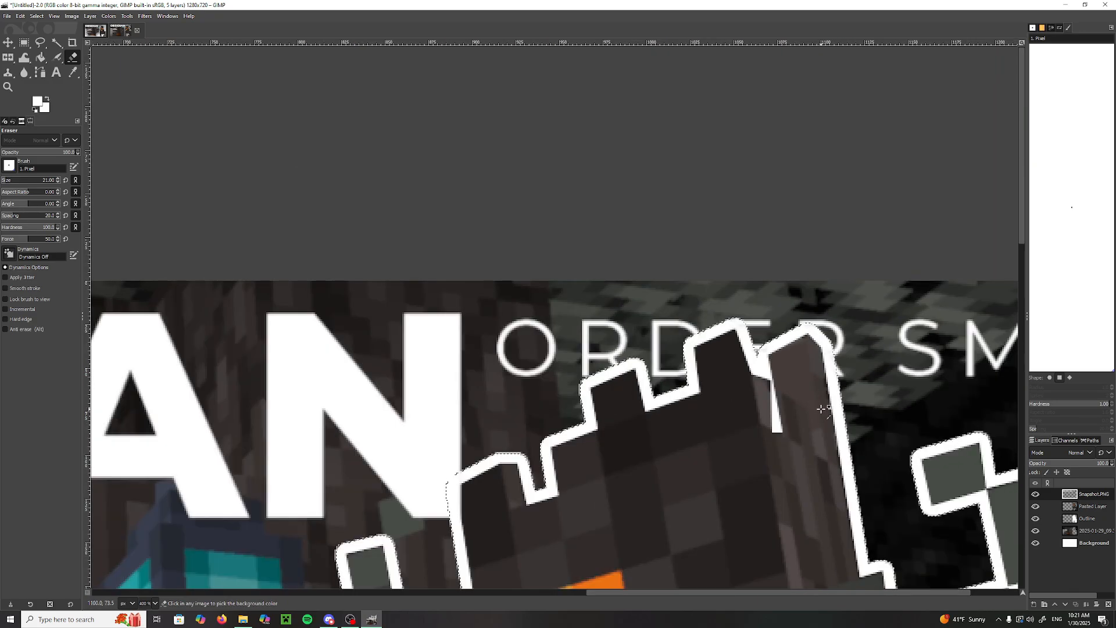
scroll(814, 408, "down", 1)
left_click_drag(688, 390, 643, 369)
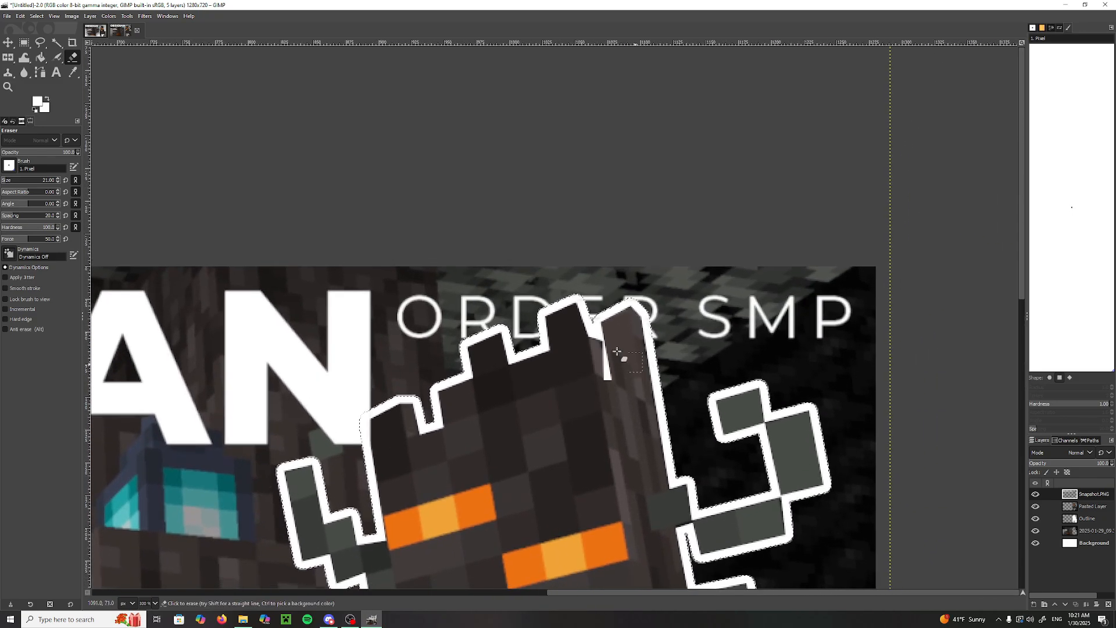
scroll(532, 308, "down", 1)
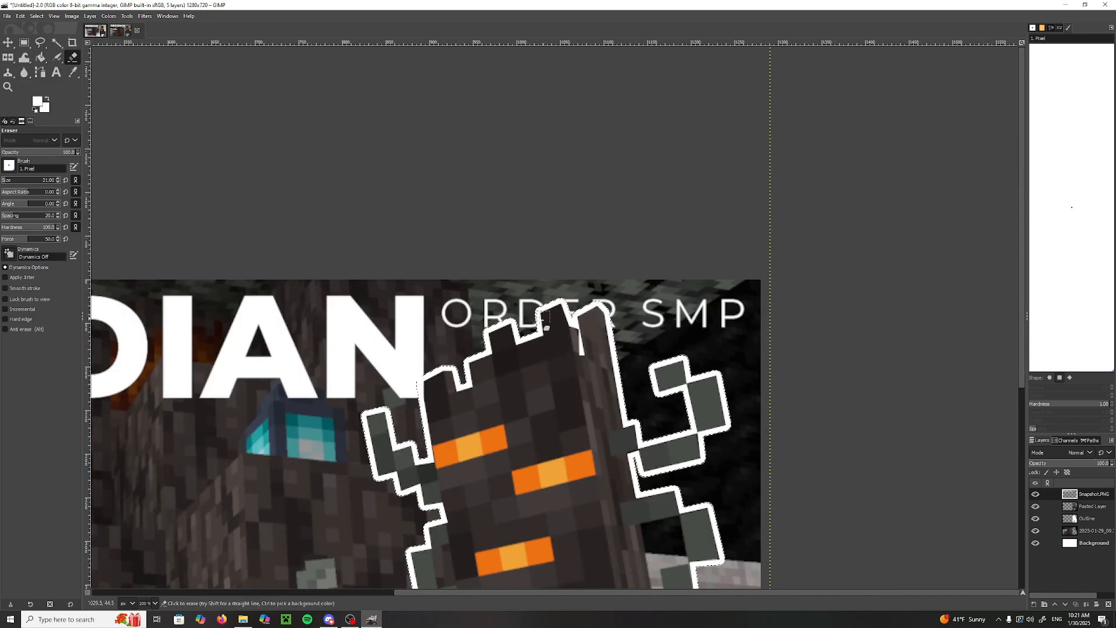
scroll(658, 372, "down", 2)
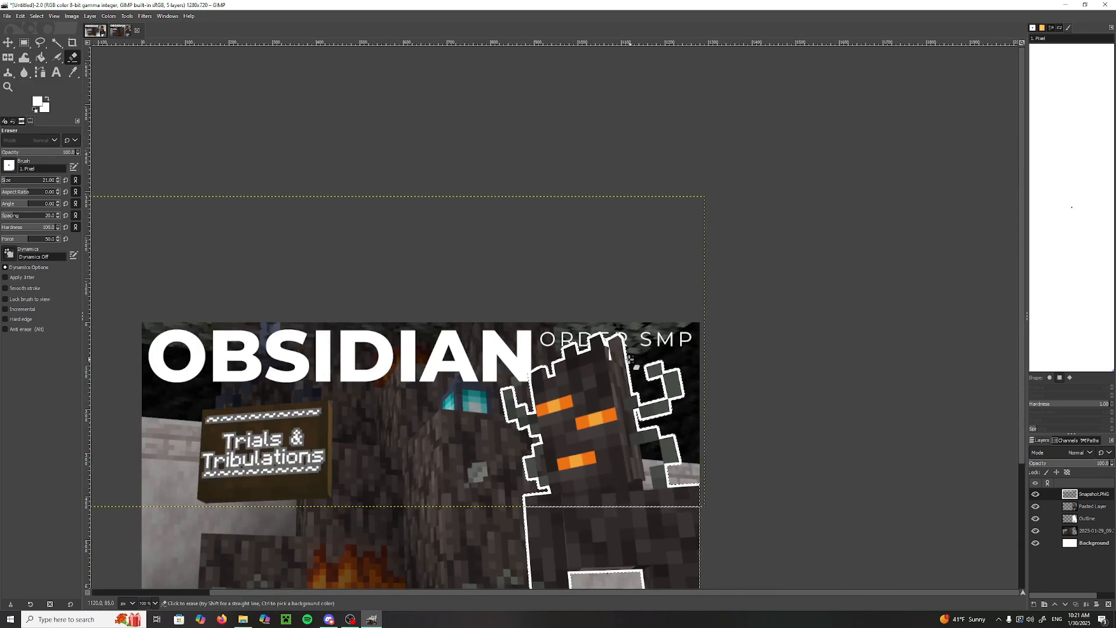
left_click_drag(618, 256, 729, 181)
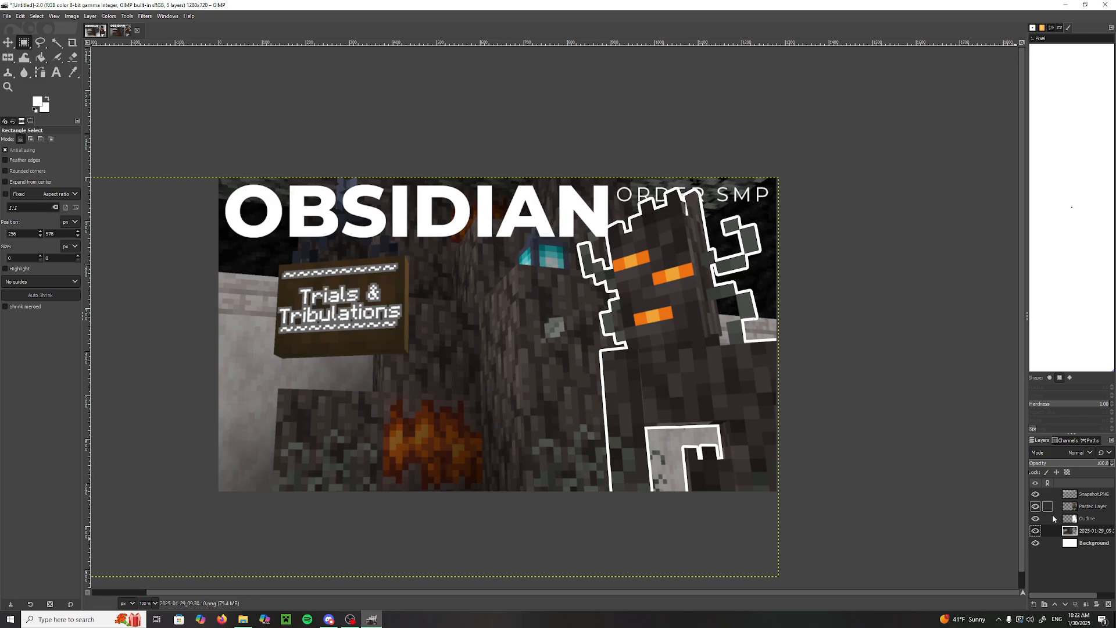
Step: Examine the finished DOSNEW.xcf thumbnail with and without its shield logo, and return to the untitled working image
left_click(93, 34)
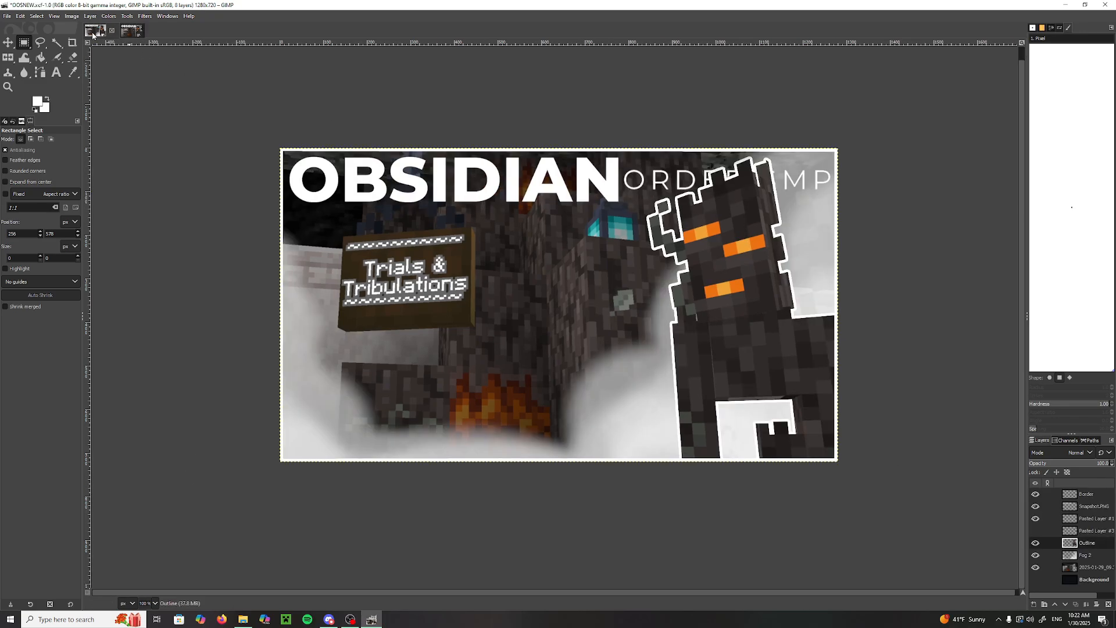
left_click(1036, 531)
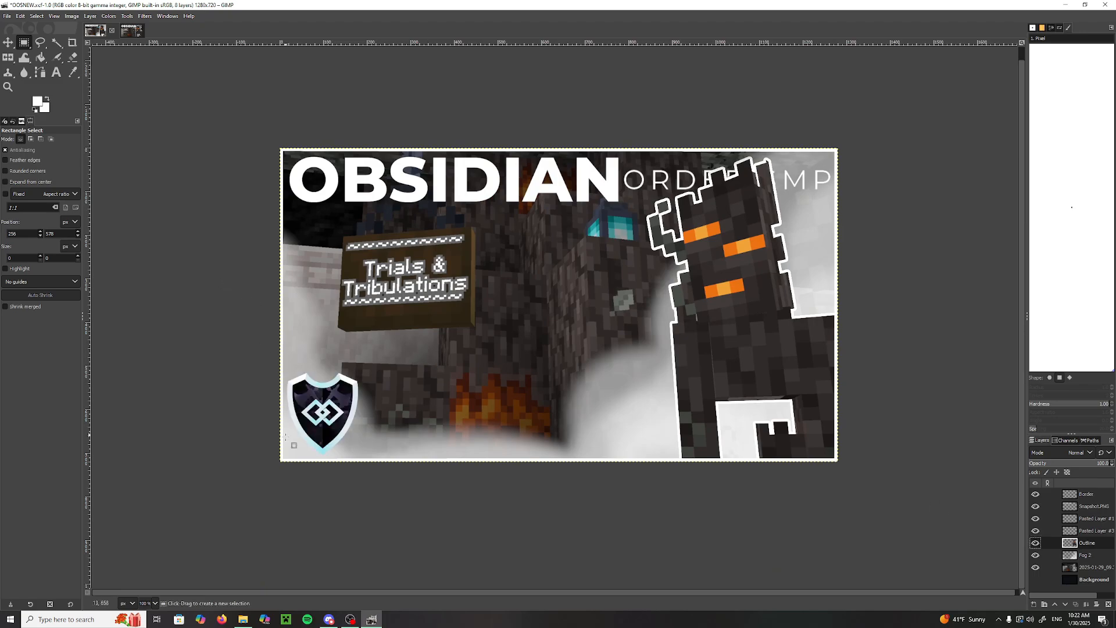
left_click(1036, 531)
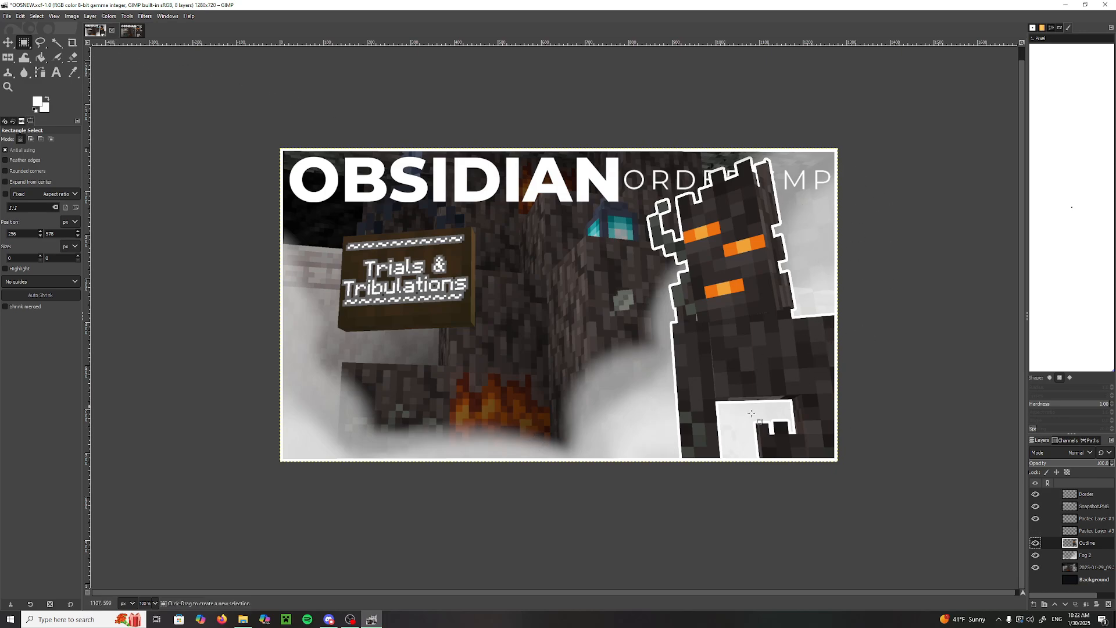
left_click(129, 31)
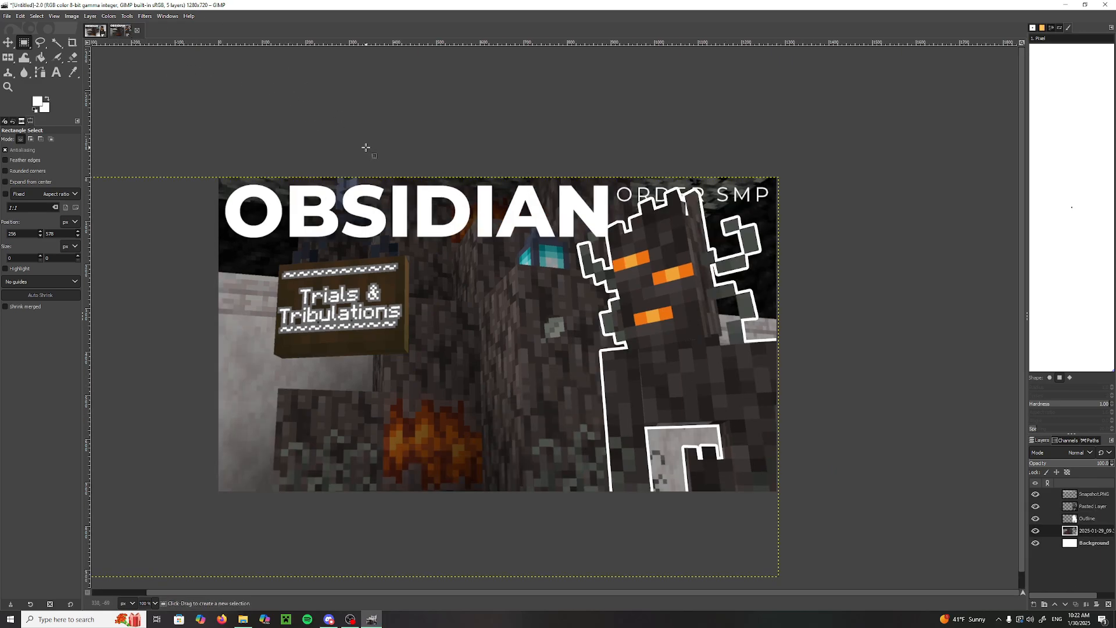
Step: Try airbrushing white fog directly onto the game screenshot layer with the 2. Hardness 025 brush, compare it by toggling visibility, and undo the strokes
left_click(57, 57)
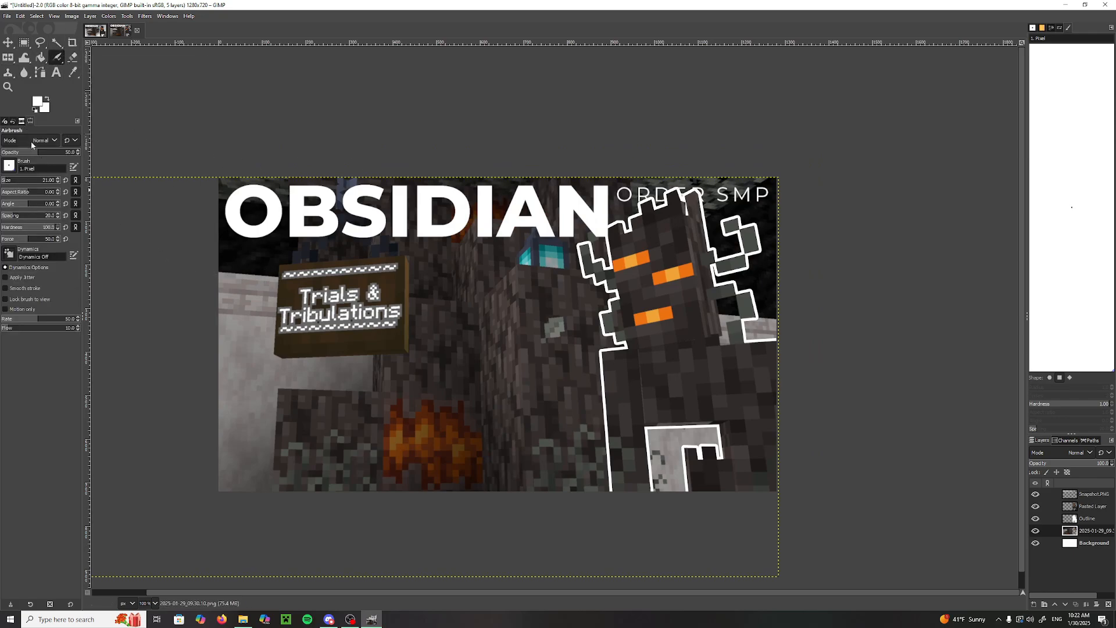
mouse_move(249, 154)
left_mouse_down()
mouse_move(212, 406)
mouse_move(237, 473)
mouse_move(606, 505)
mouse_move(195, 418)
mouse_move(194, 257)
mouse_move(102, 332)
mouse_move(250, 532)
mouse_move(518, 544)
mouse_move(561, 526)
mouse_move(460, 509)
mouse_move(256, 540)
mouse_move(194, 349)
mouse_move(200, 212)
mouse_move(511, 549)
mouse_move(648, 511)
mouse_move(765, 457)
mouse_move(727, 153)
mouse_move(375, 113)
mouse_move(582, 122)
mouse_move(390, 165)
mouse_move(244, 153)
left_mouse_up()
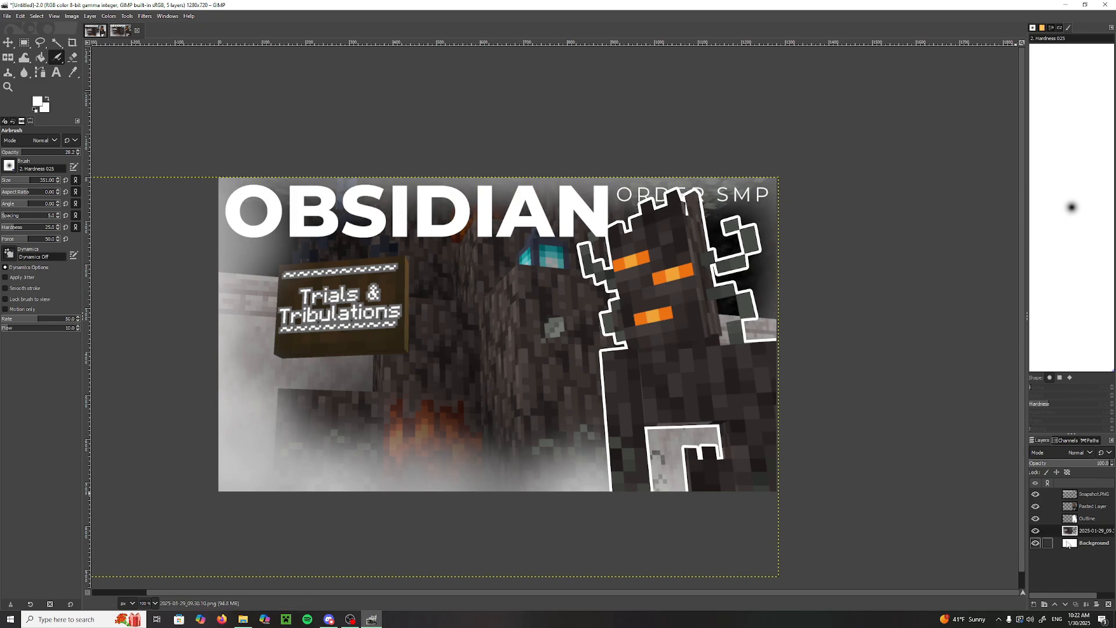
left_click(1035, 531)
left_click(1035, 531)
left_click(1035, 531)
left_click(1035, 532)
left_click(1035, 531)
left_click(1035, 531)
key("ctrl+z")
key("ctrl+z")
key("ctrl+z")
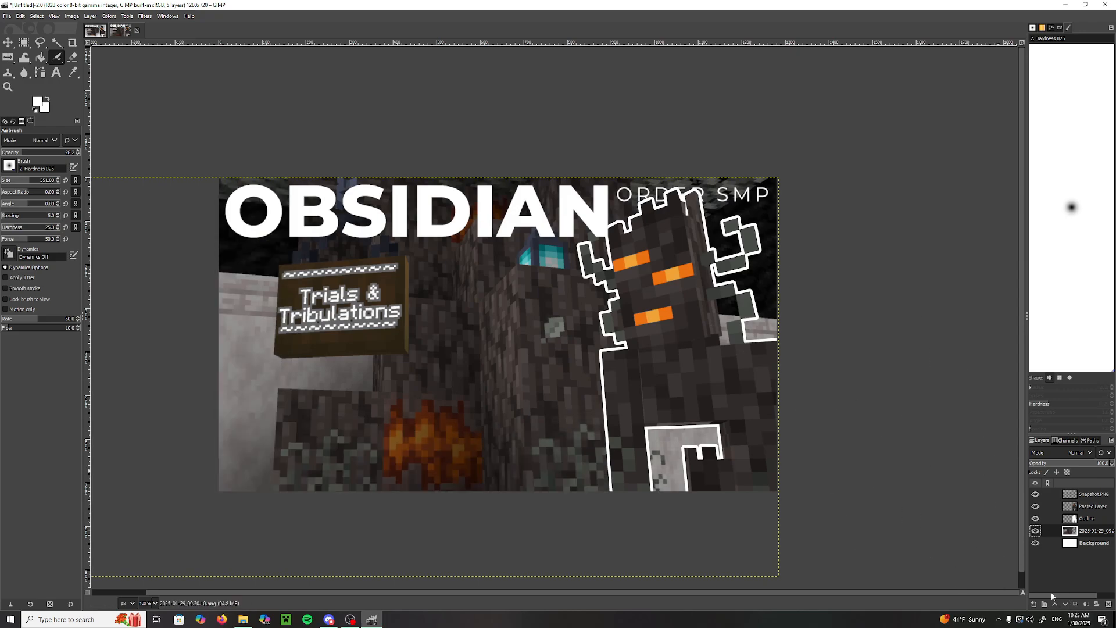
Step: Add a transparent 1280 × 720 layer named Fog above the screenshot and airbrush soft white fog around the image edges with 2. Hardness 025
left_click(1035, 605)
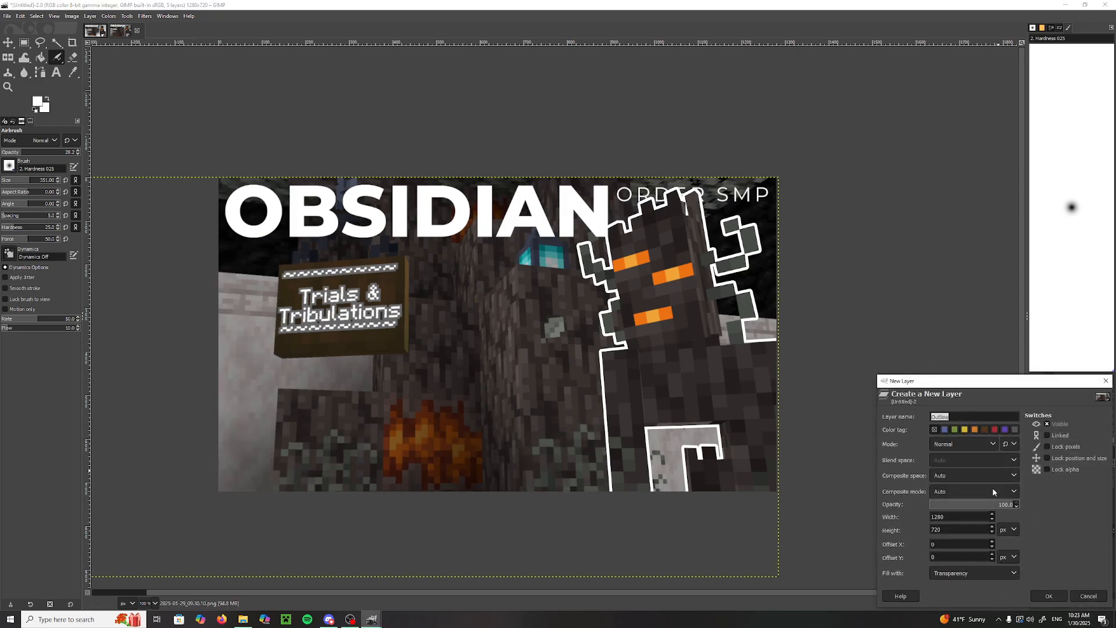
type("Fog")
key("Return")
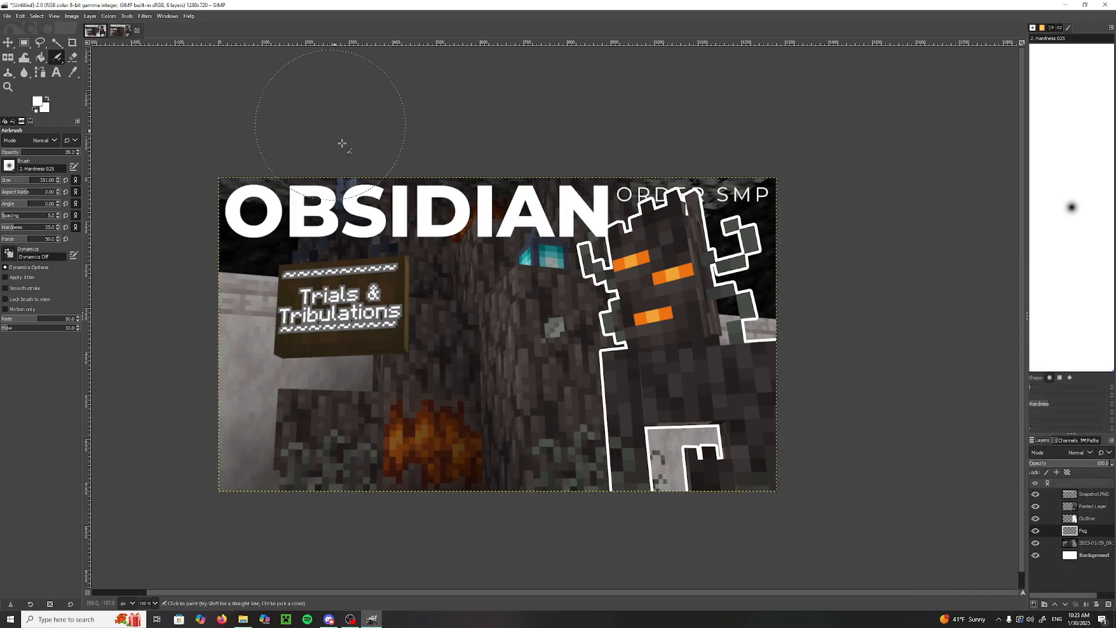
mouse_move(319, 112)
left_mouse_down()
mouse_move(187, 393)
mouse_move(237, 249)
mouse_move(332, 505)
mouse_move(477, 505)
mouse_move(776, 445)
mouse_move(646, 142)
mouse_move(186, 273)
mouse_move(261, 535)
left_mouse_up()
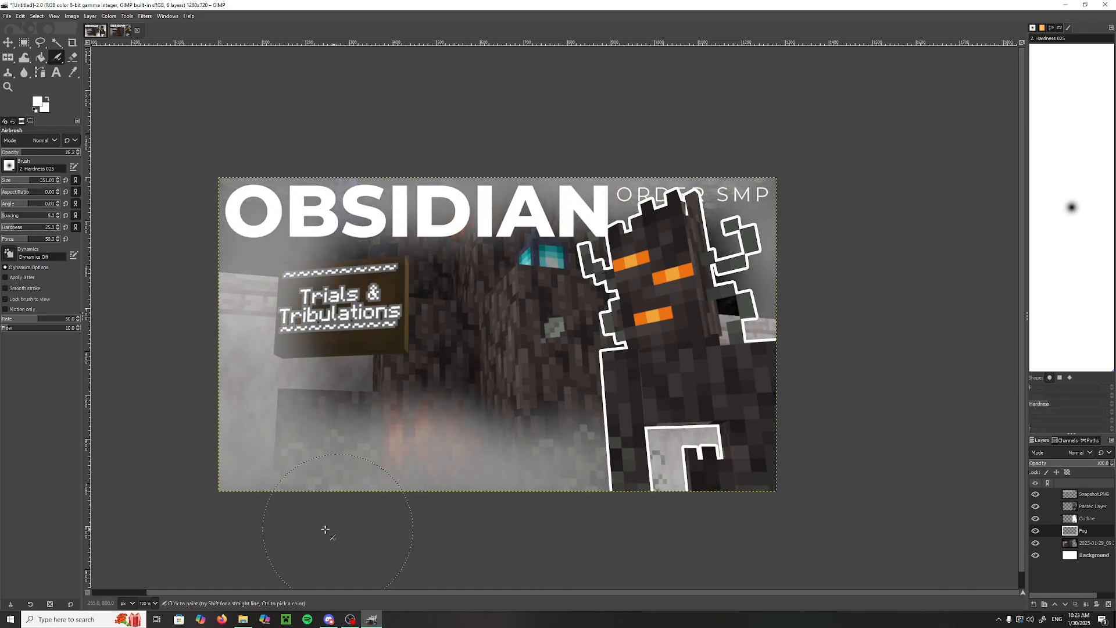
Step: Compare the thumbnail with and without the Fog layer and leave that layer hidden
left_click(1035, 531)
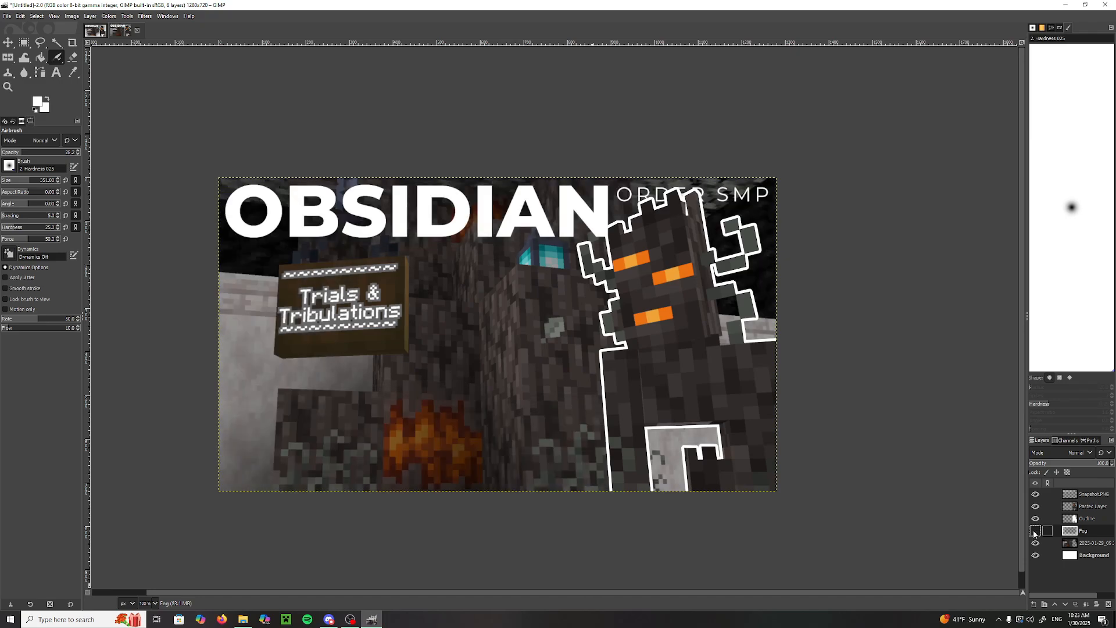
left_click(1036, 532)
left_click(1035, 531)
left_click(1035, 531)
left_click(1035, 531)
Step: Start a Focus Blur on the game screenshot layer and move its focus centre onto the cut-out creature
left_click(8, 42)
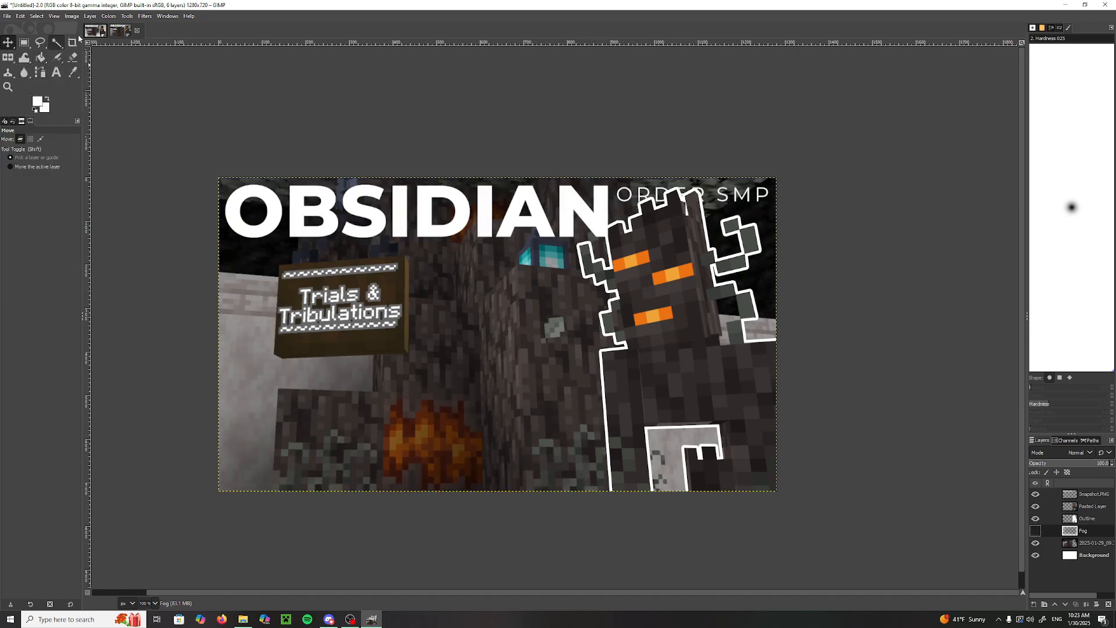
left_click(125, 17)
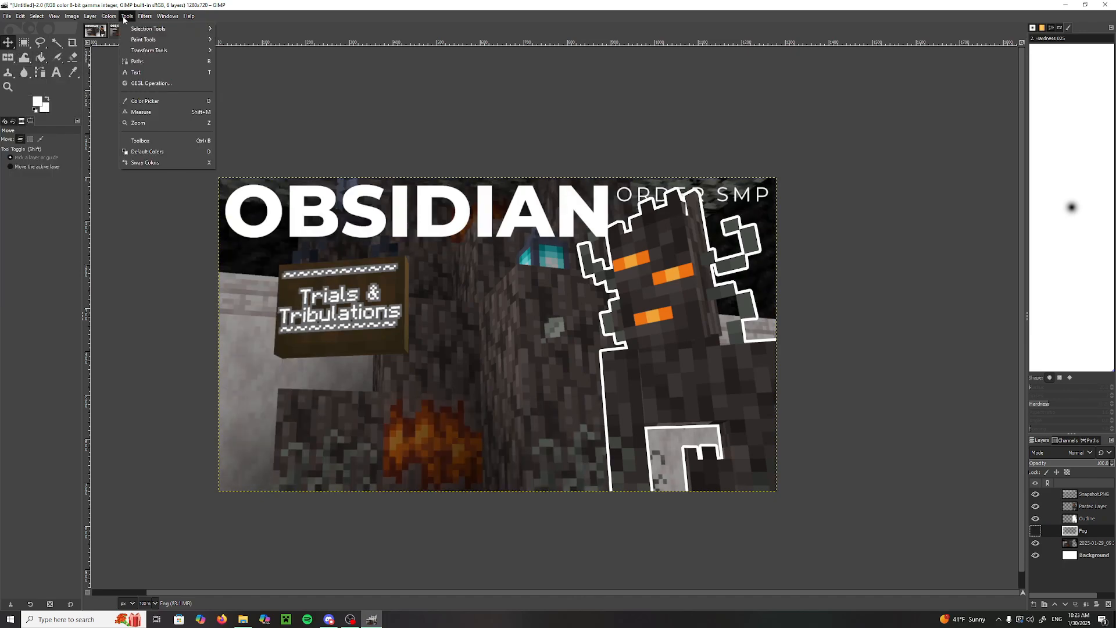
mouse_move(108, 20)
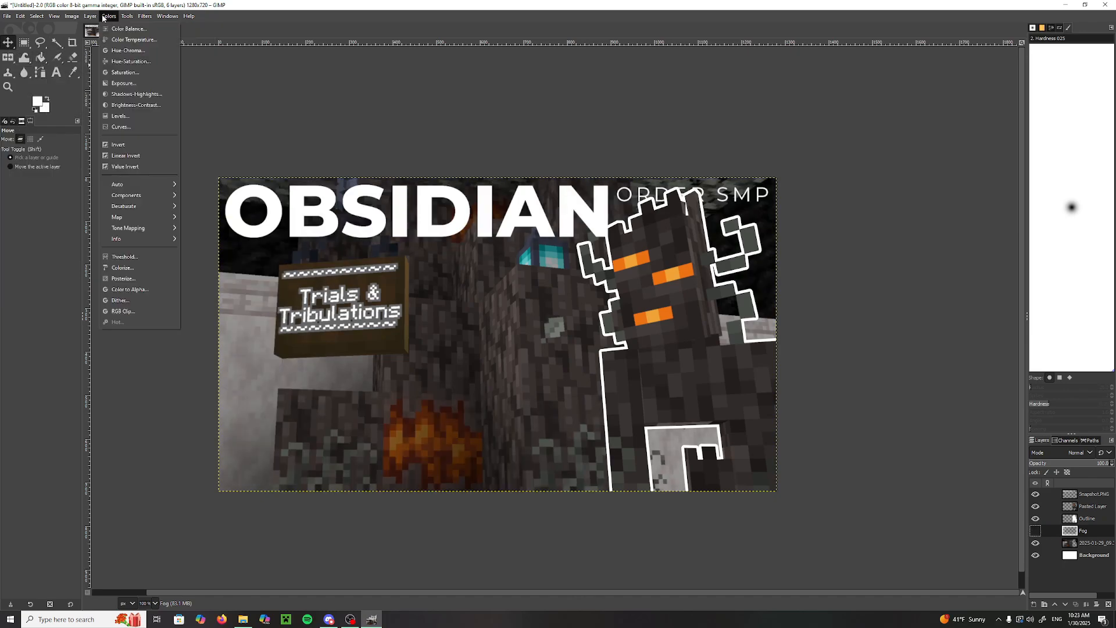
mouse_move(143, 18)
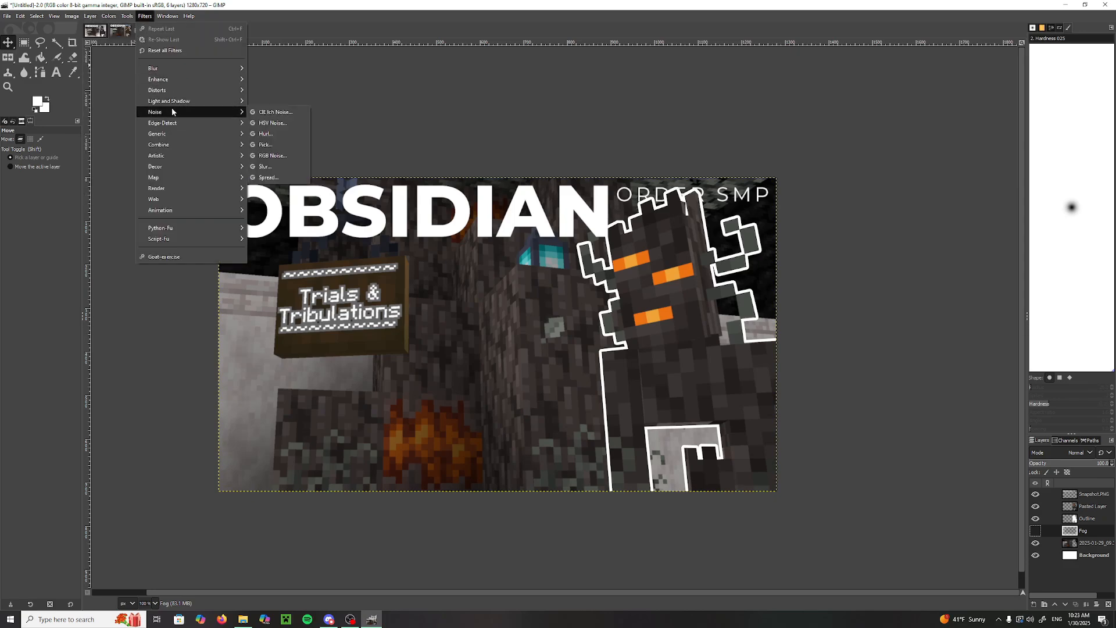
mouse_move(166, 68)
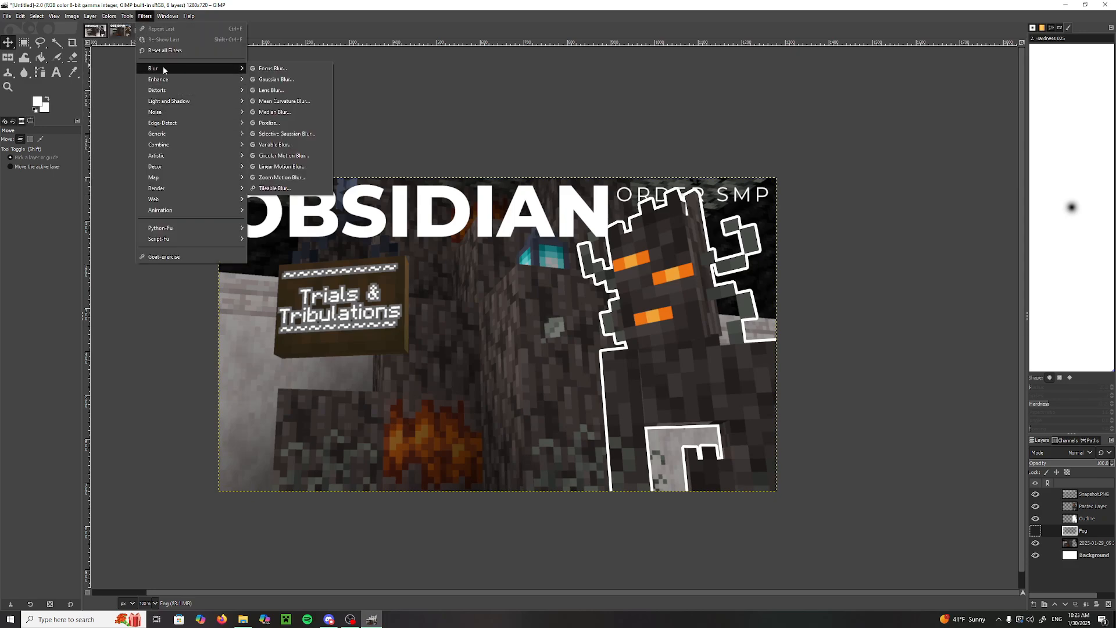
left_click(271, 68)
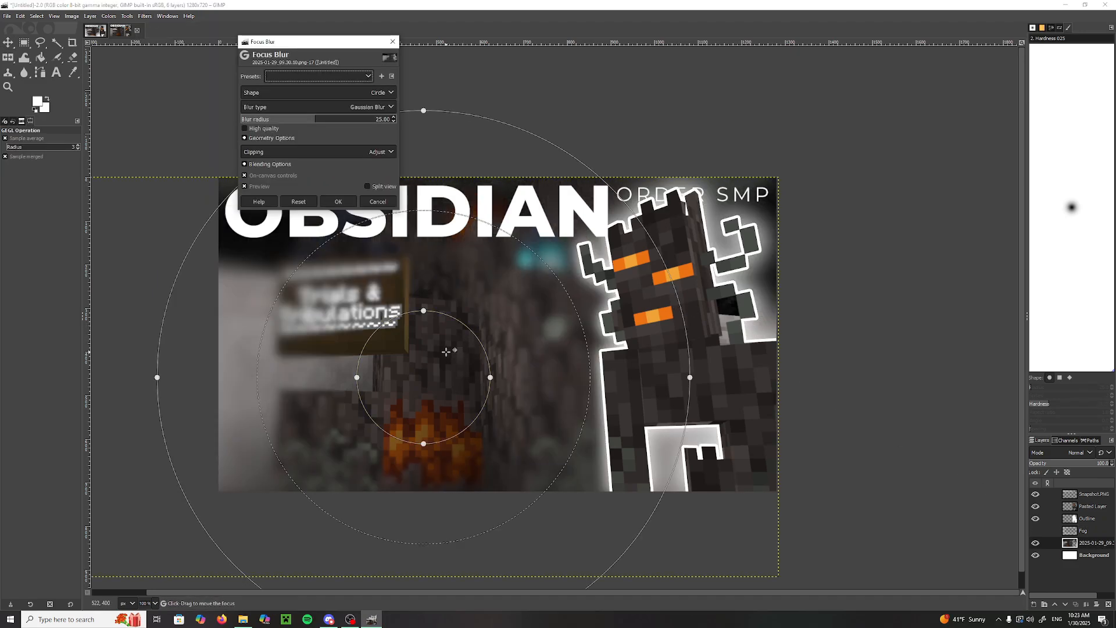
left_click_drag(427, 347, 641, 328)
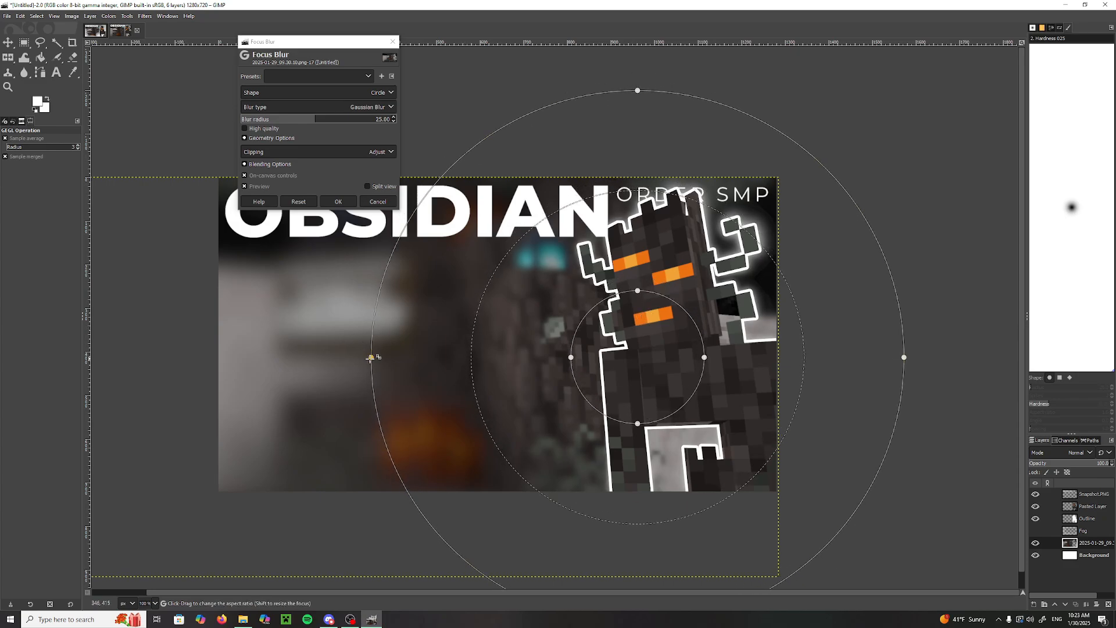
Step: Try stretching the Focus Blur limit circle horizontally into a wide ellipse around the cut-out creature, and discard the filter
left_click_drag(289, 353, 263, 352)
left_click_drag(117, 340, 12, 337)
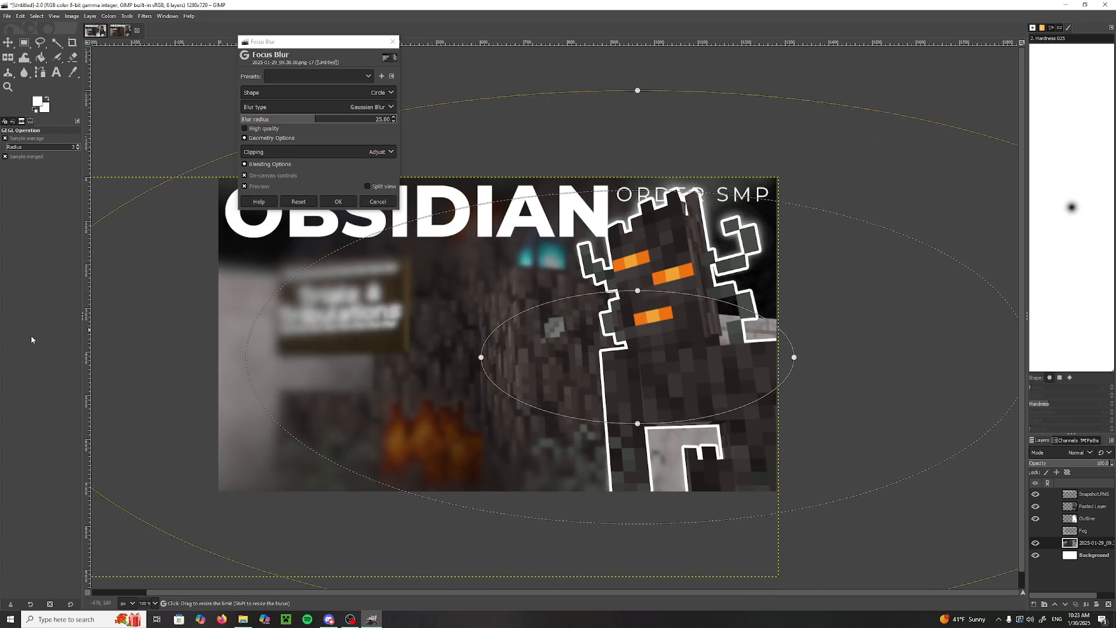
scroll(245, 389, "down", 5)
left_click_drag(187, 385, 142, 384)
scroll(280, 393, "up", 6)
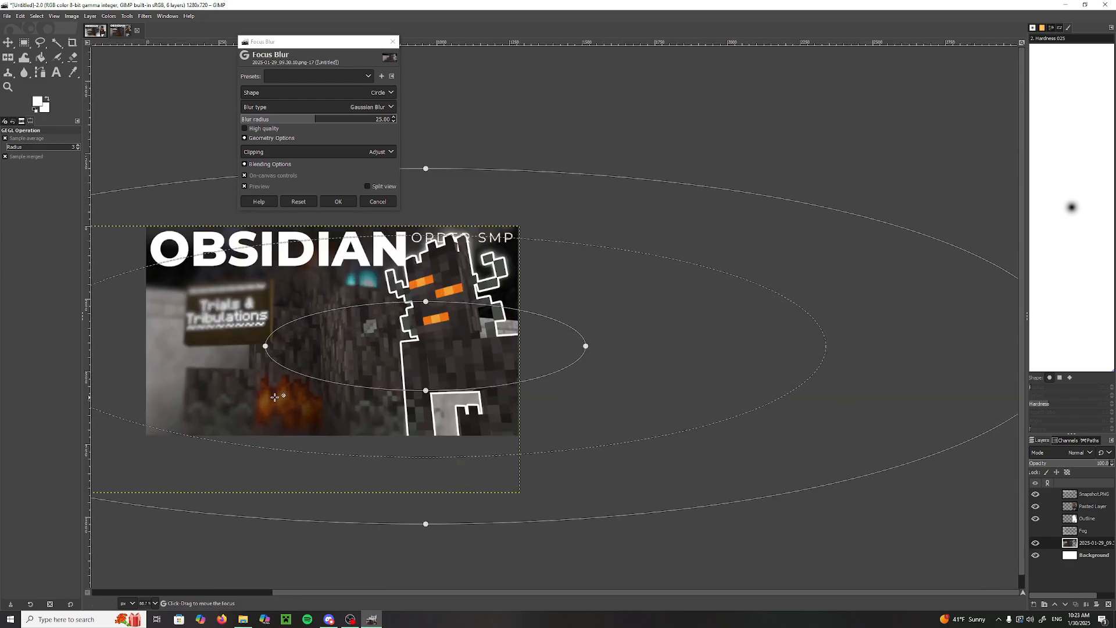
scroll(281, 392, "down", 1)
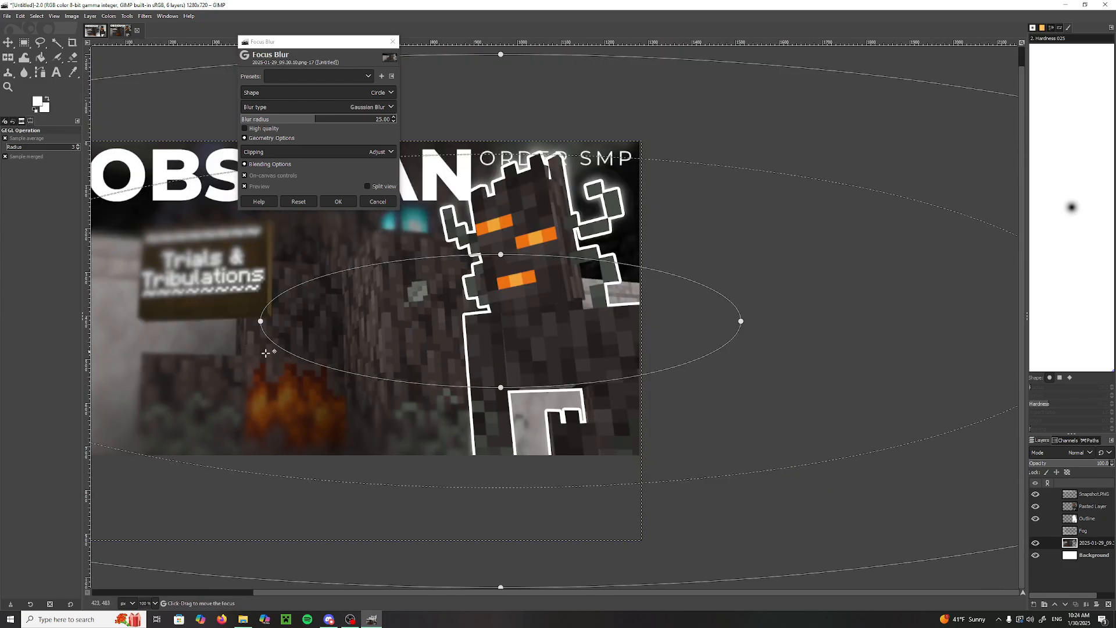
right_click(248, 364)
left_click(247, 343)
left_click_drag(219, 313, 391, 350)
left_click_drag(358, 308, 374, 325)
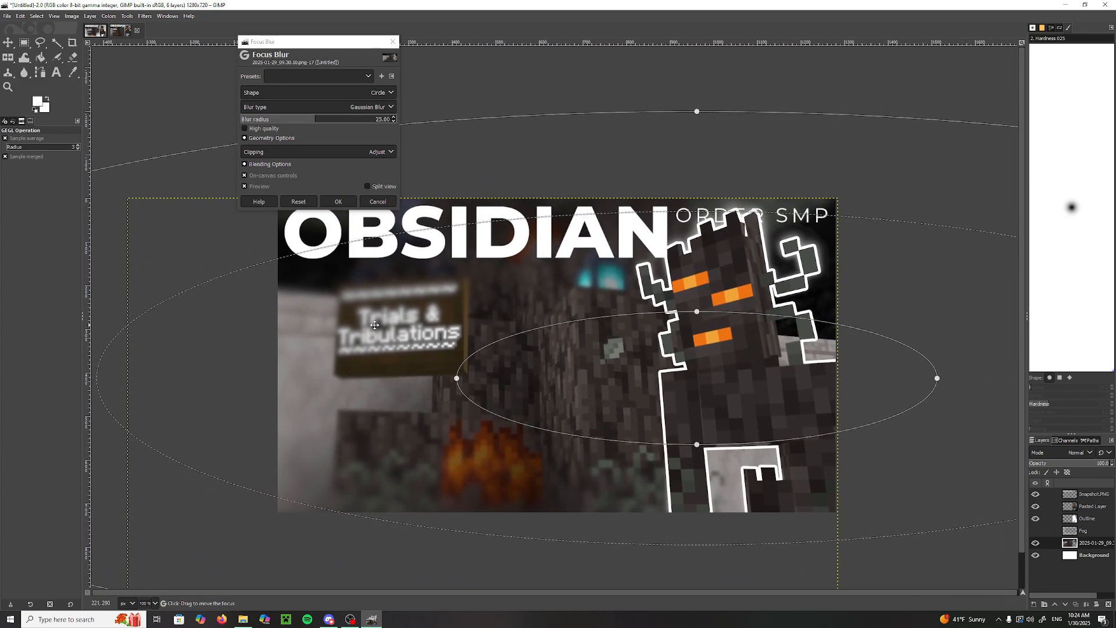
left_click(367, 201)
Step: Preview the RGB Noise filter at its default values on the game screenshot layer and close it without applying
left_click(144, 16)
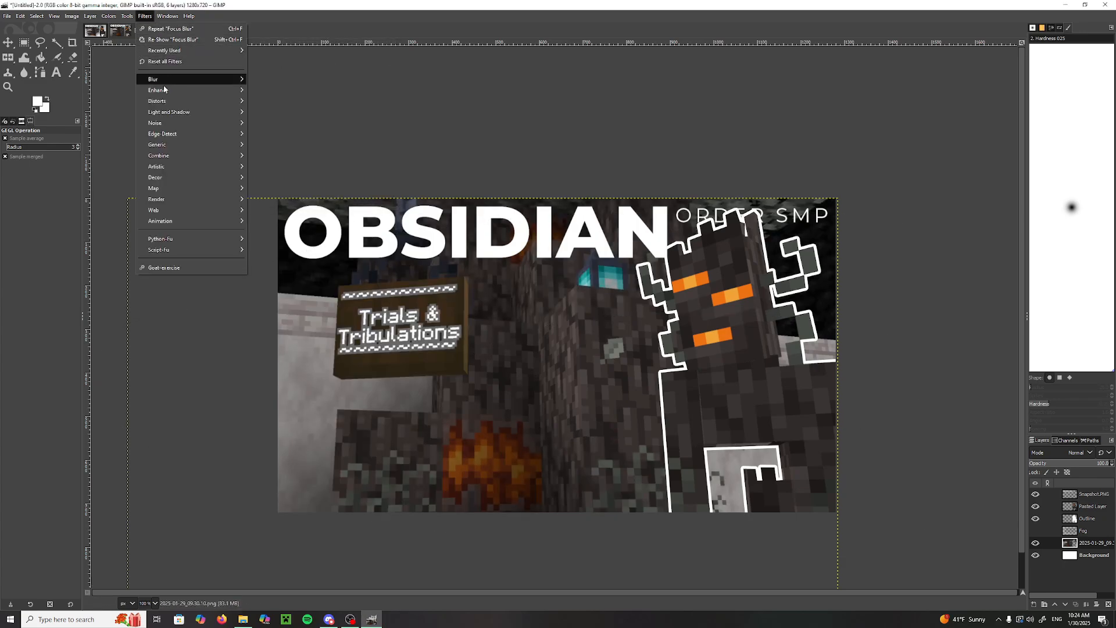
mouse_move(165, 92)
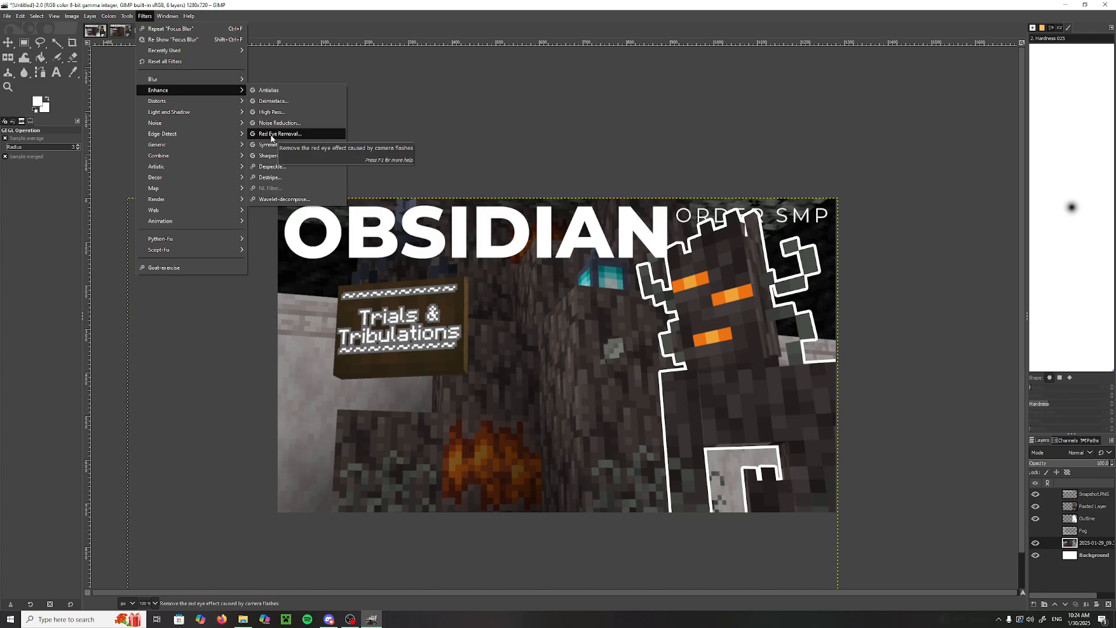
mouse_move(186, 100)
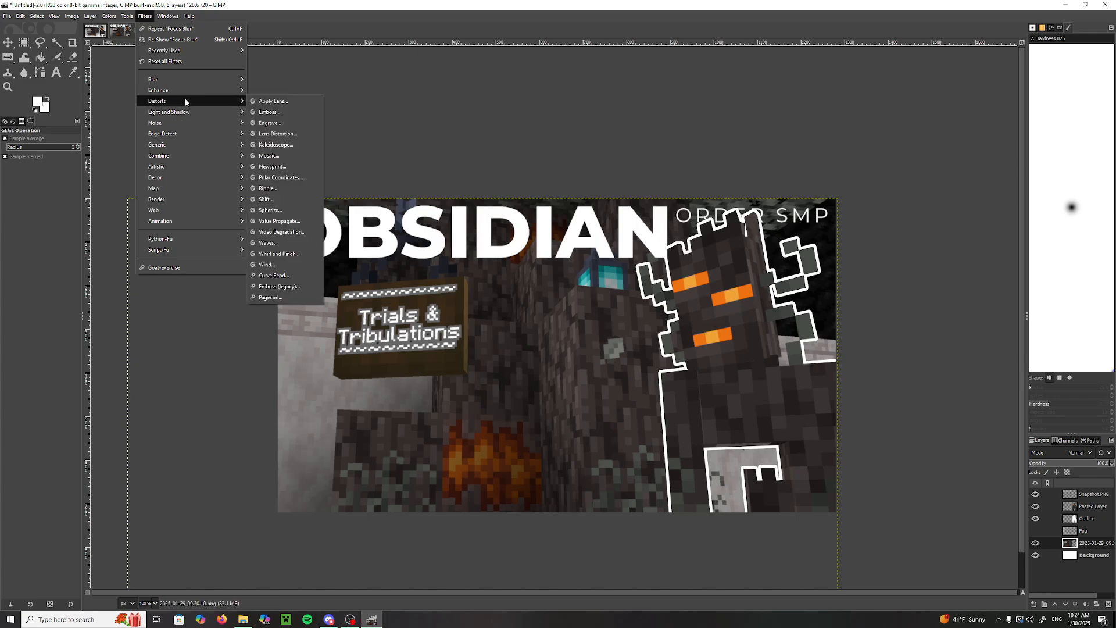
mouse_move(186, 122)
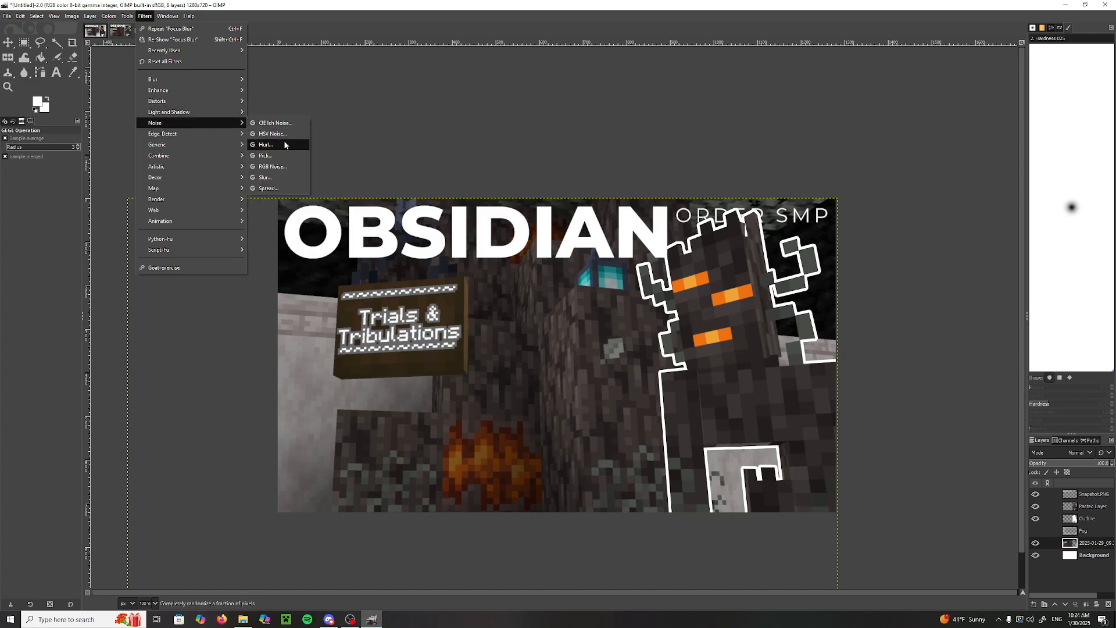
left_click(277, 167)
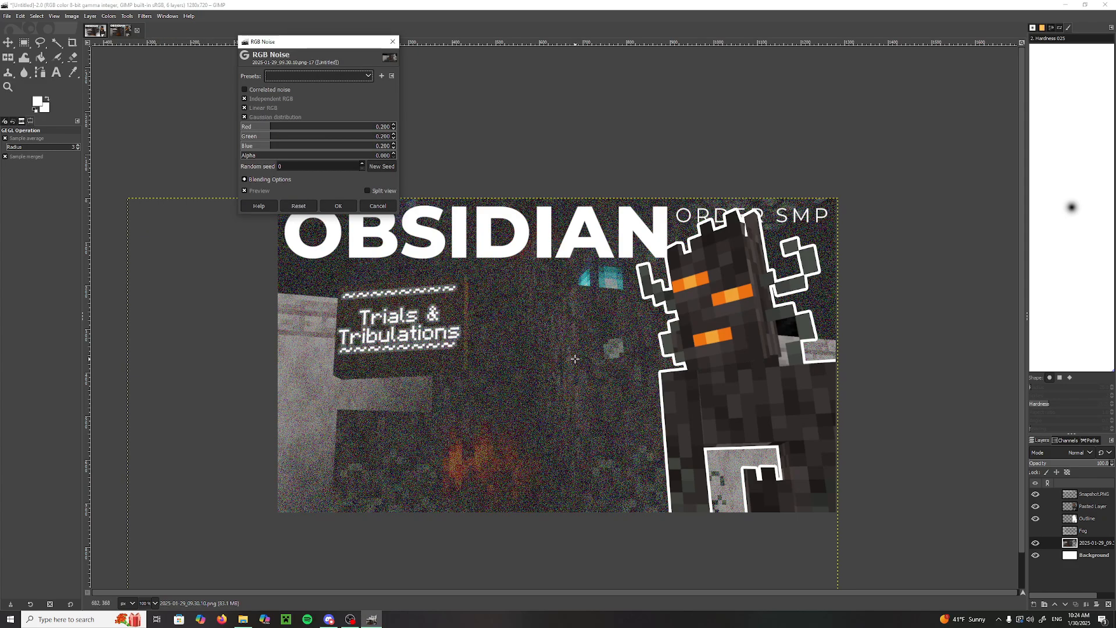
left_click(393, 41)
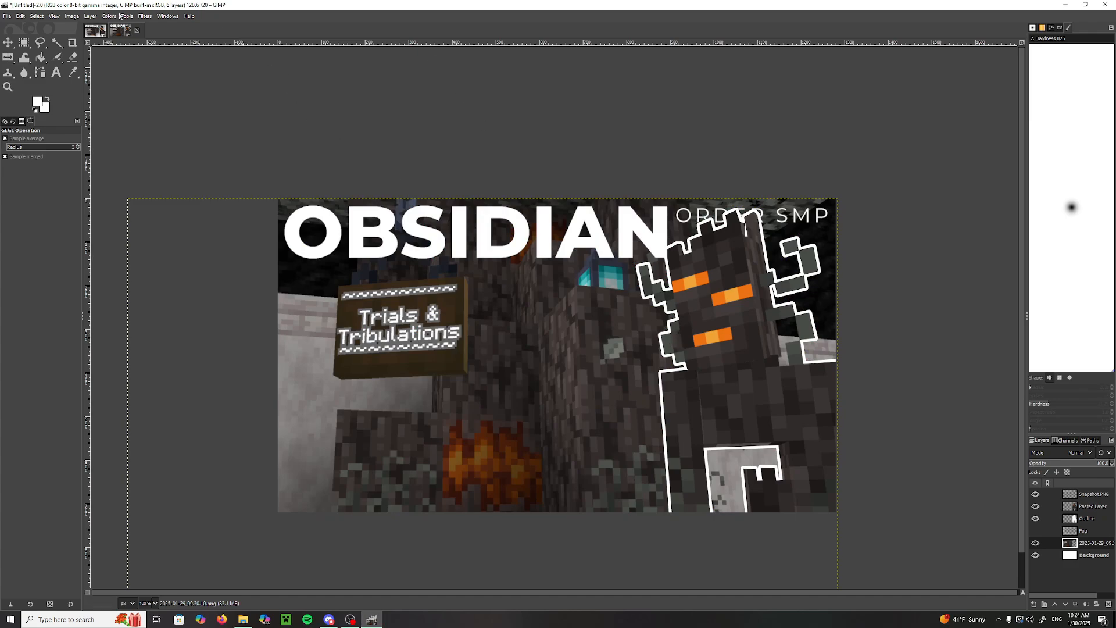
left_click(144, 16)
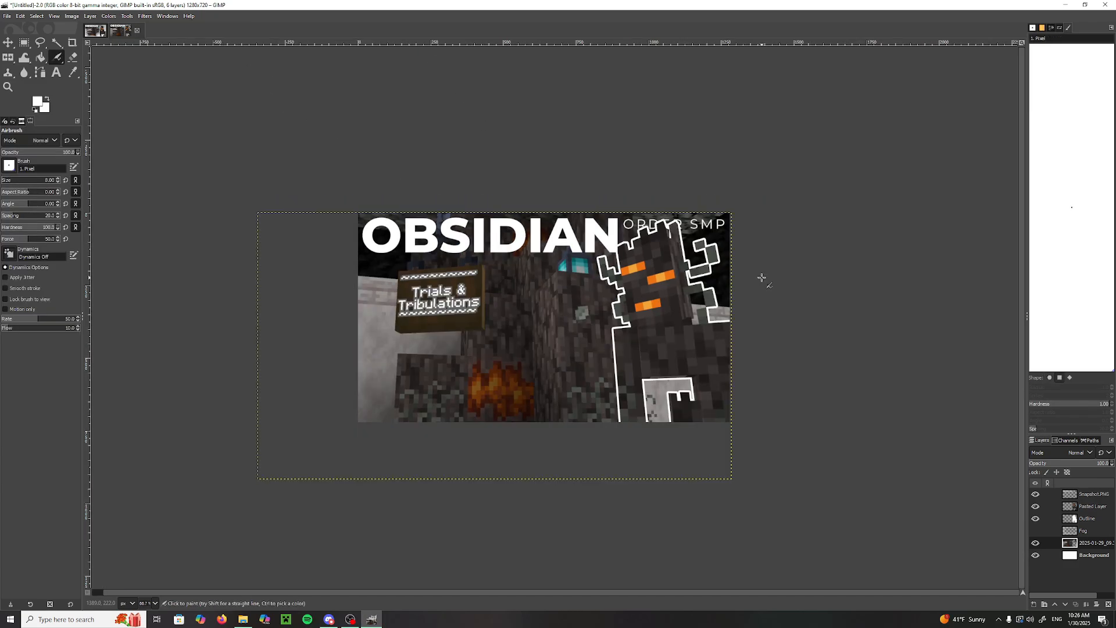